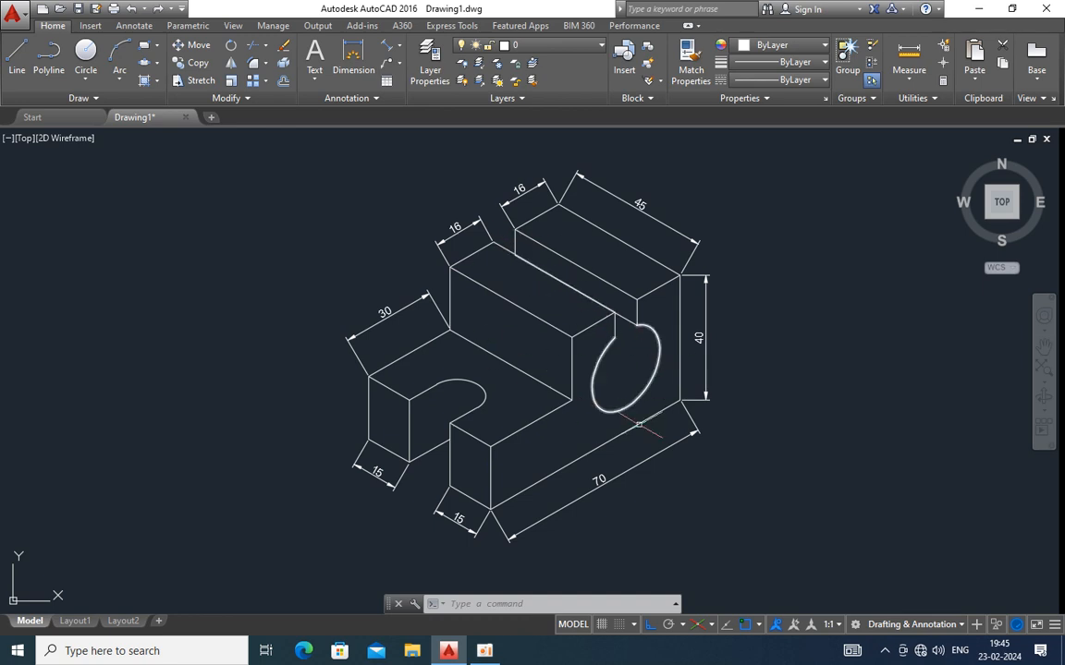
- Create a new drawing with the grid off, ortho mode on and isometric drafting set to the top isoplane
left_click(212, 118)
left_click(602, 625)
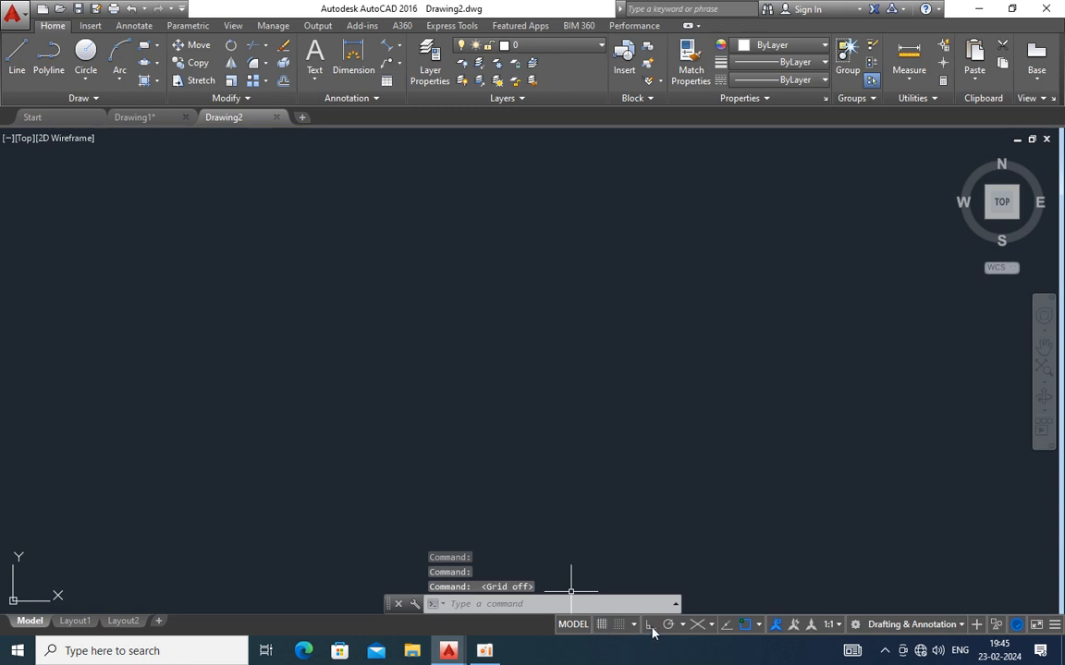
left_click(650, 625)
left_click(695, 626)
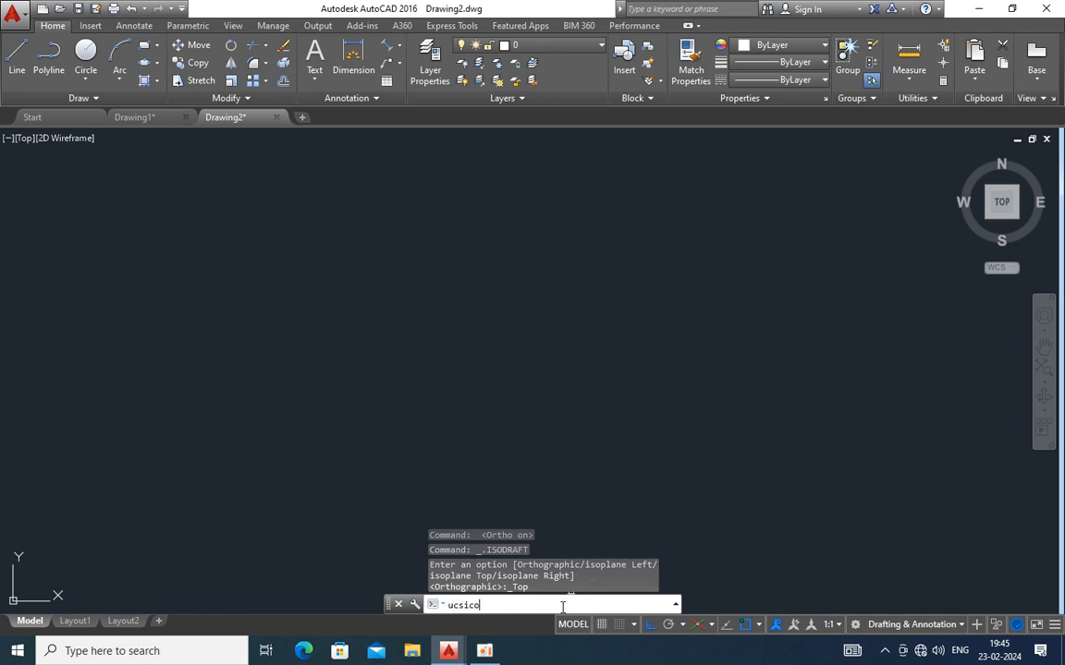
- Set the UCS icon to the Noorigin option
key("Return")
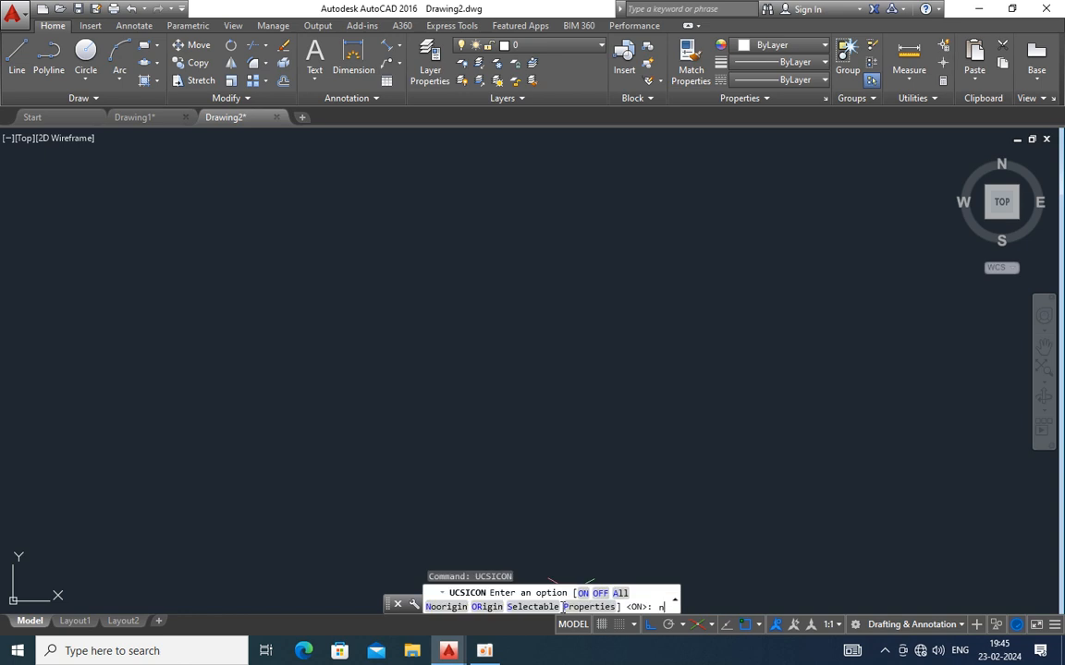
type("n")
key("Return")
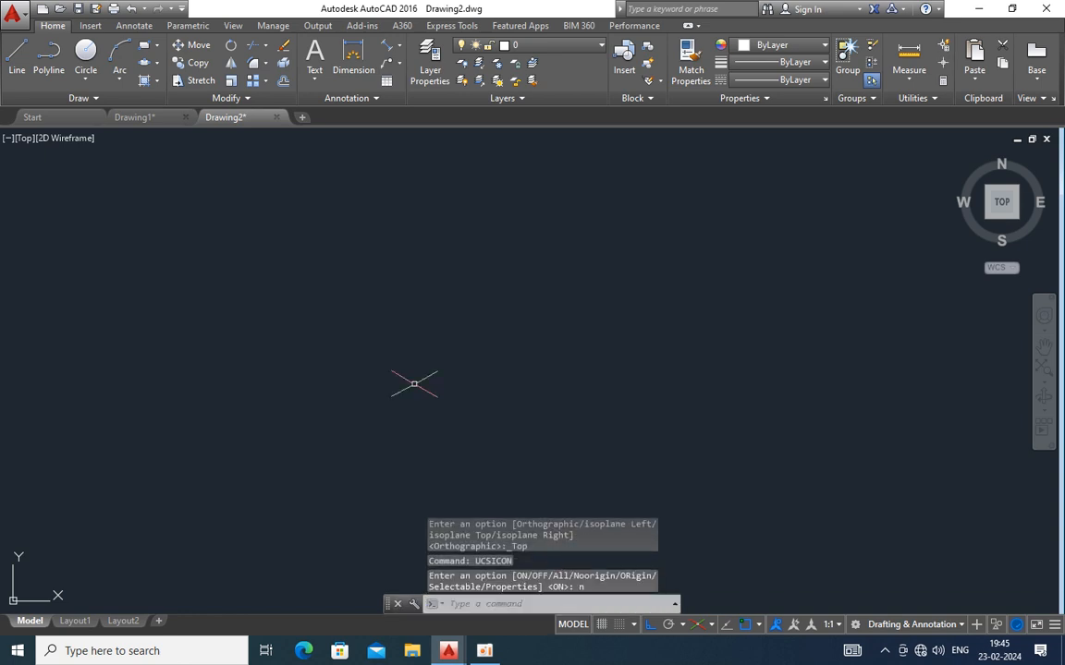
- Draw a 70-unit base line rising to the right along the 30° isometric axis
left_click(19, 72)
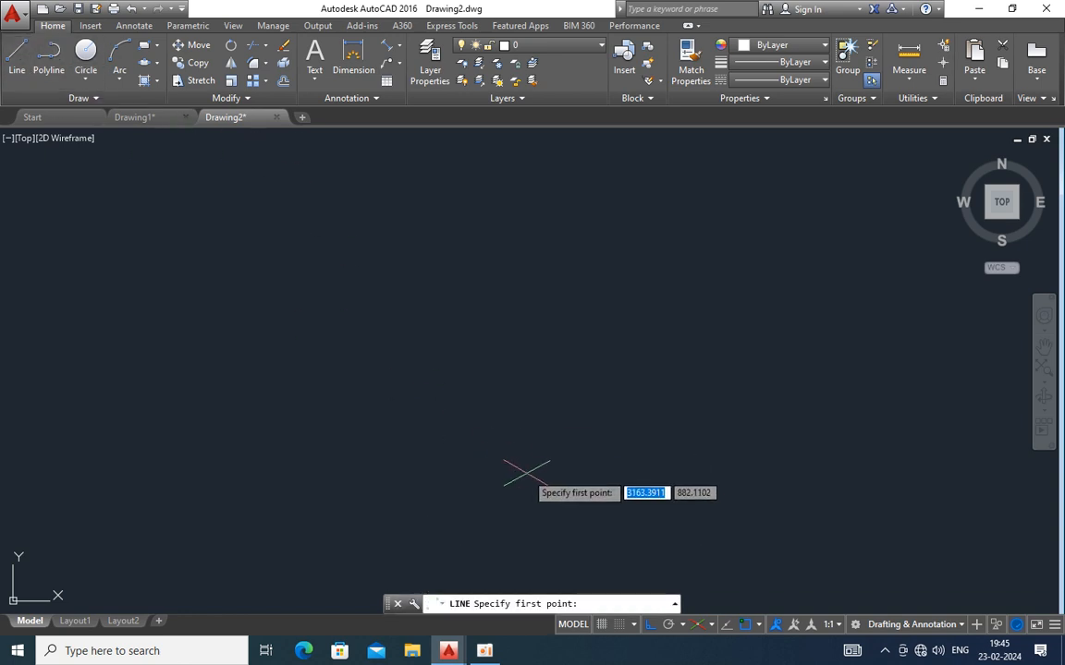
left_click(505, 484)
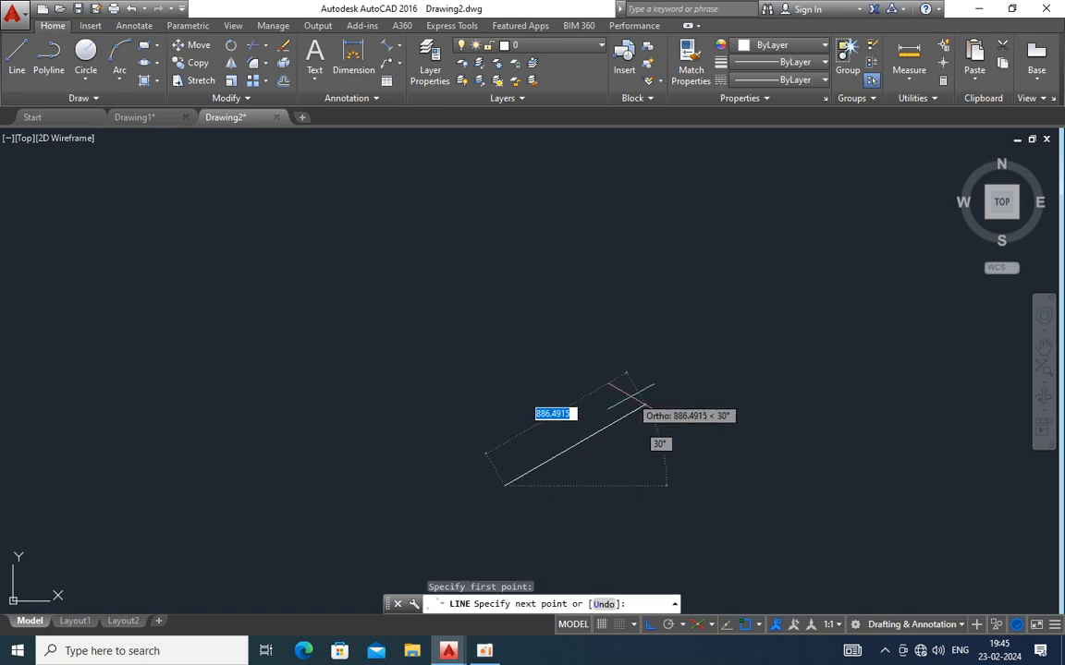
type("70")
key("Return")
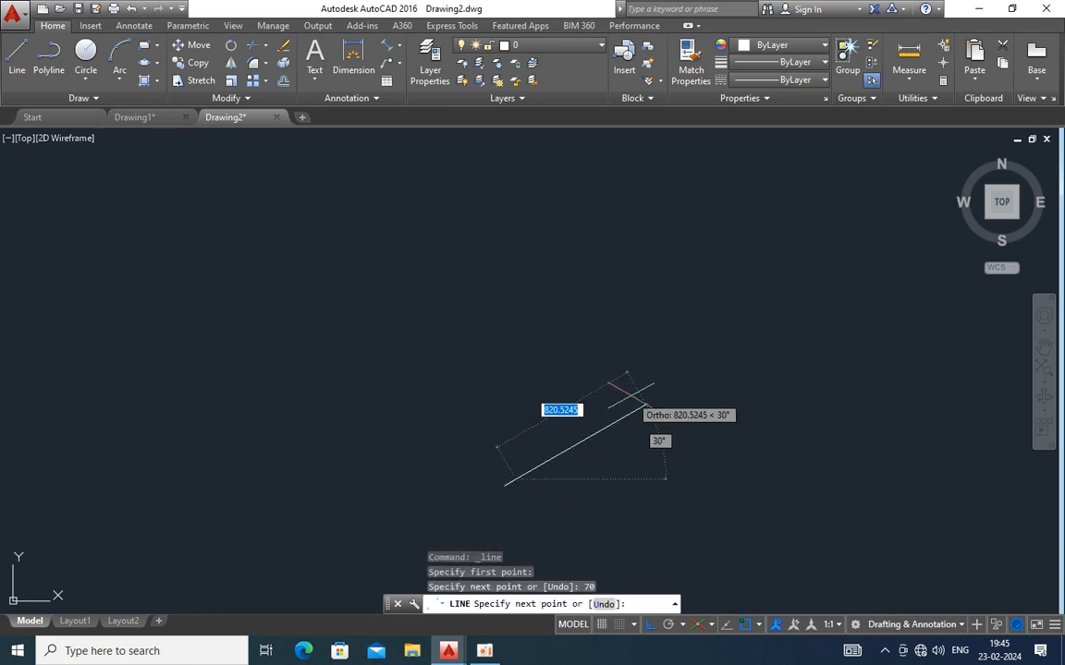
key("Return")
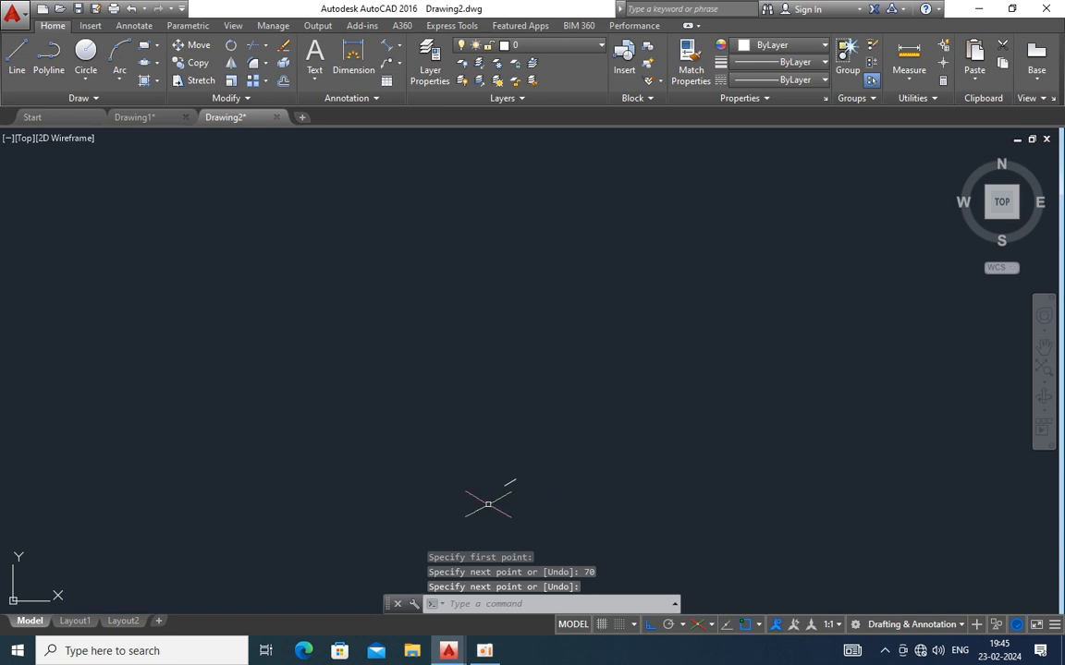
- Draw a 40-unit vertical line upward from the base line's upper end, using the right isoplane
scroll(487, 504, "up", 3)
scroll(582, 421, "up", 1)
scroll(531, 448, "up", 2)
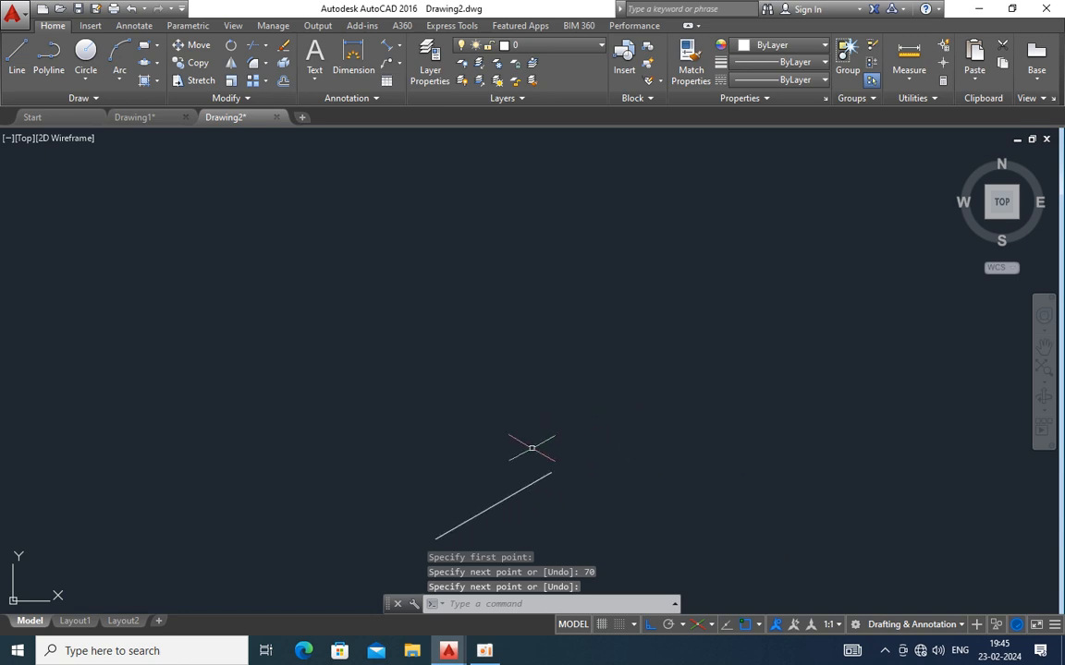
scroll(531, 448, "down", 1)
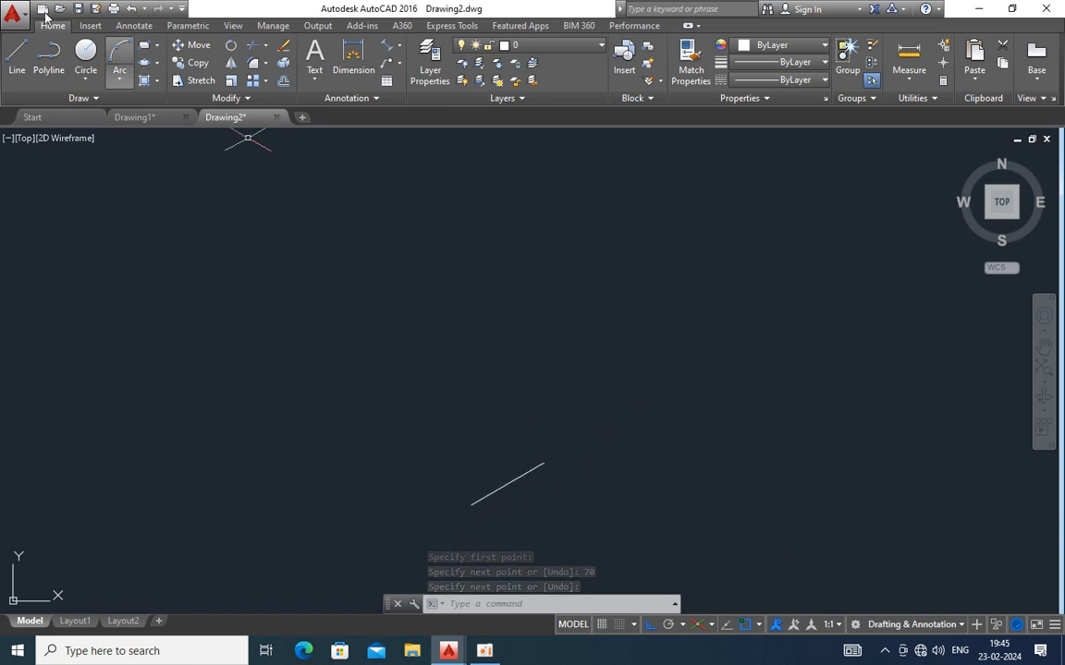
left_click(11, 59)
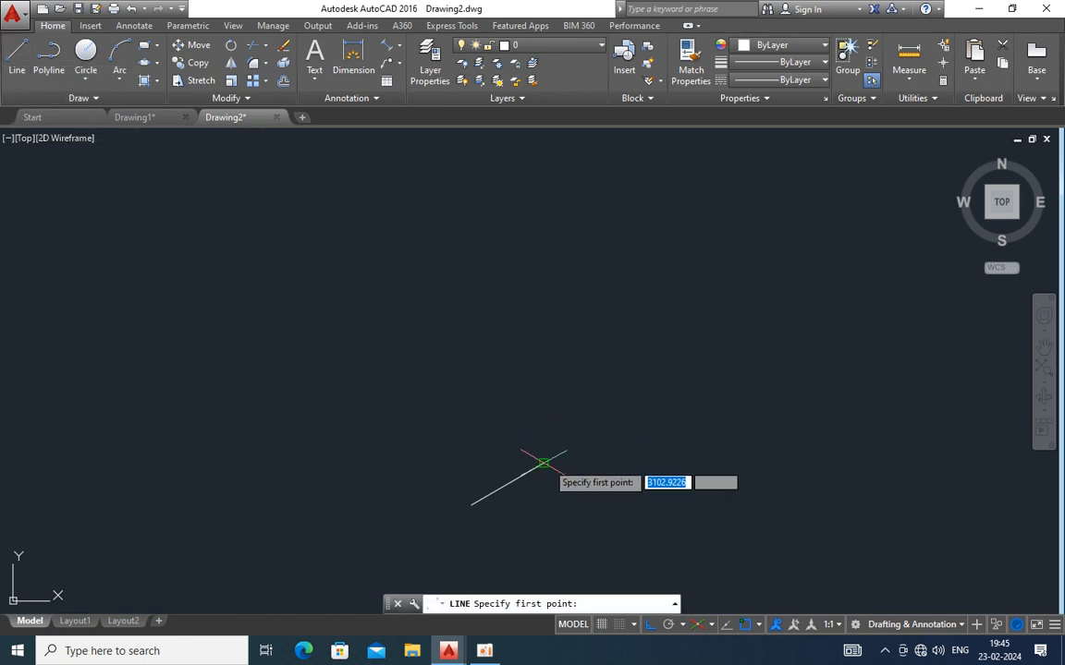
left_click(543, 463)
key("F5")
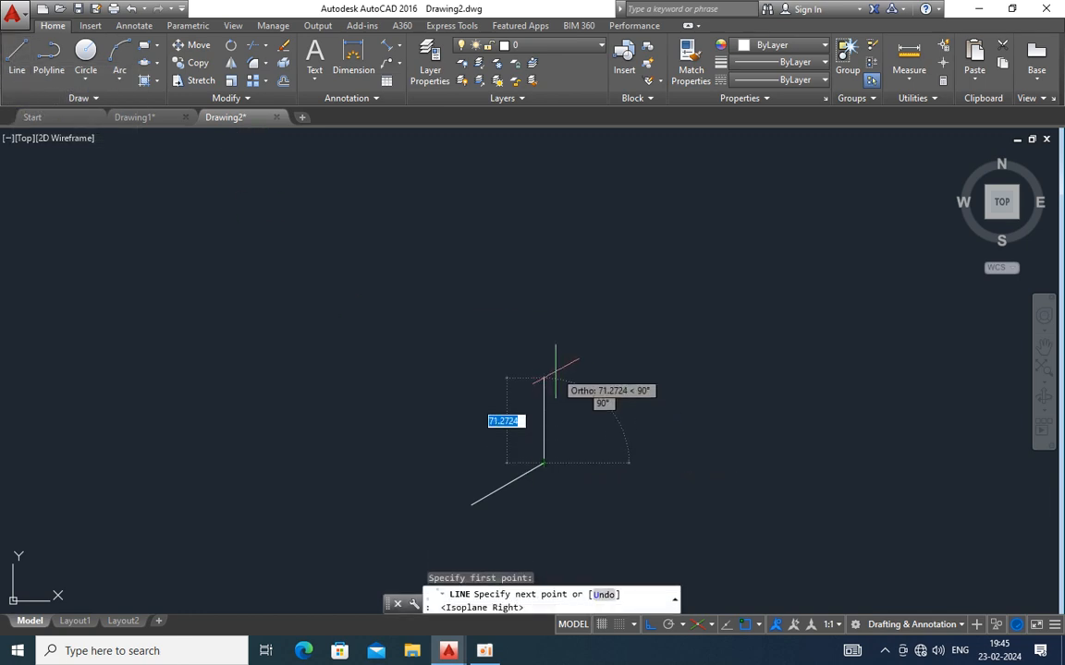
type("40")
key("Return")
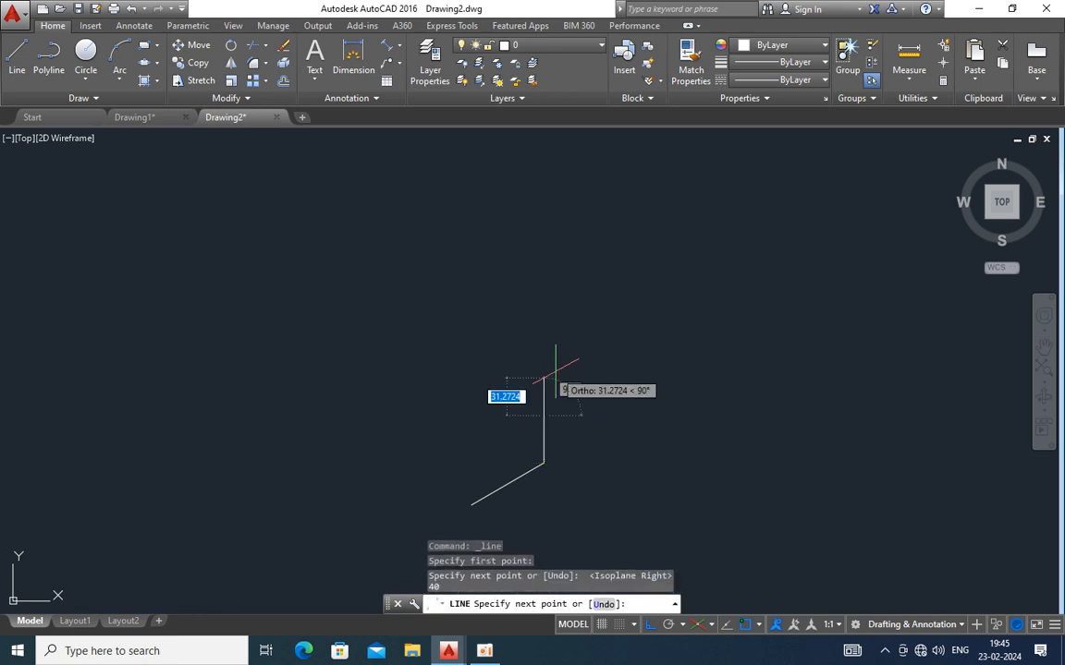
- Draw the rear block's top face from the vertical edge's upper end as a closed 45 by 16 isometric parallelogram
key("F5")
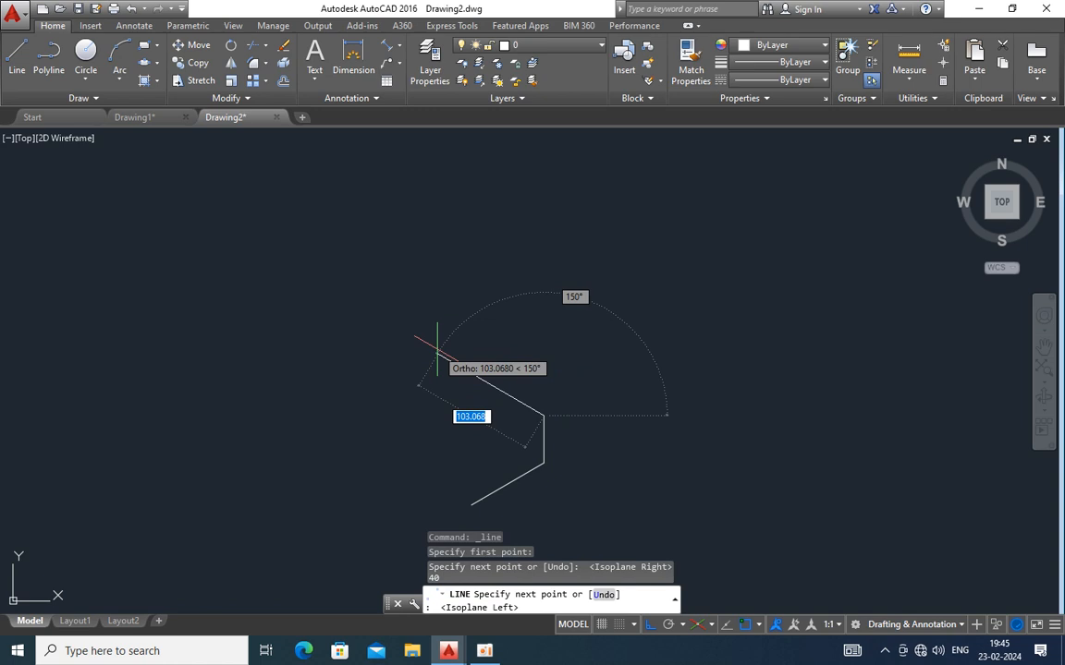
type("45")
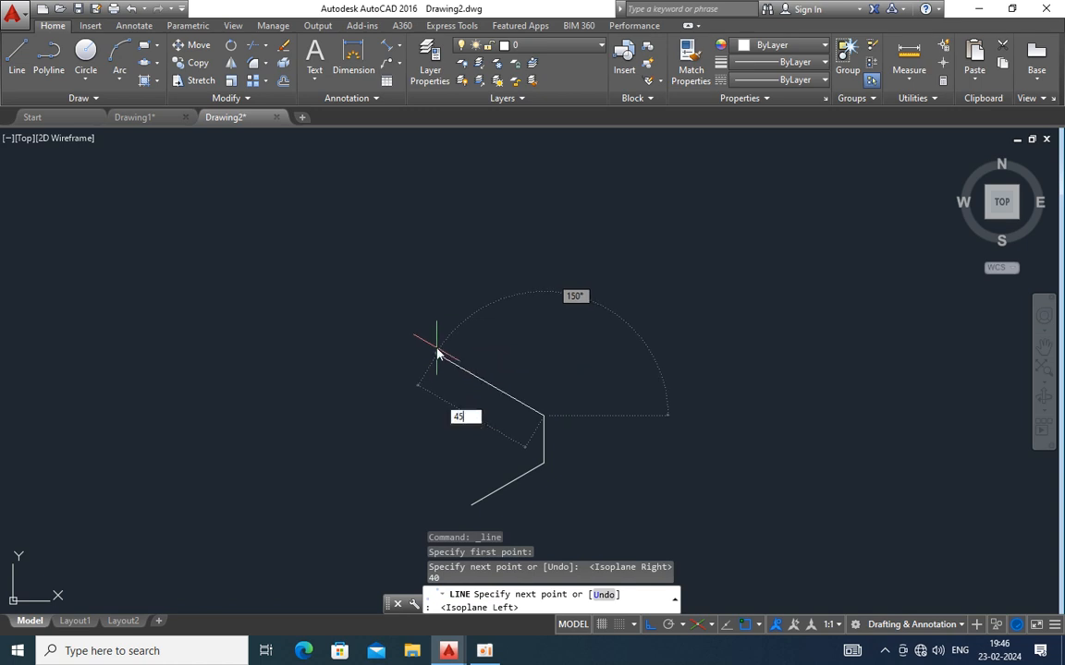
key("Return")
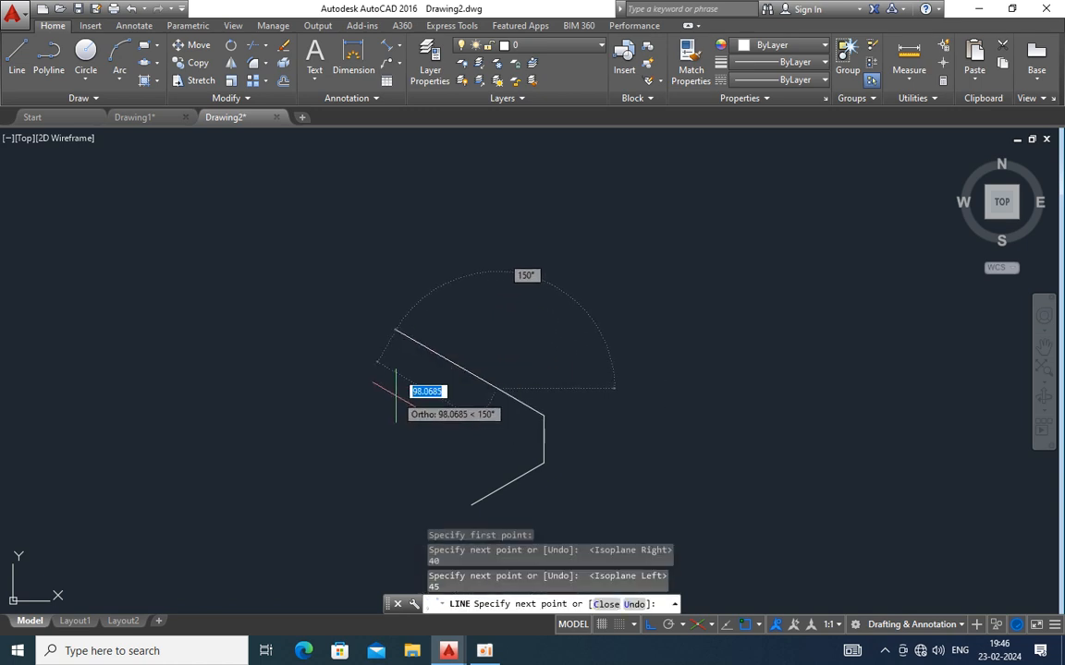
key("F5")
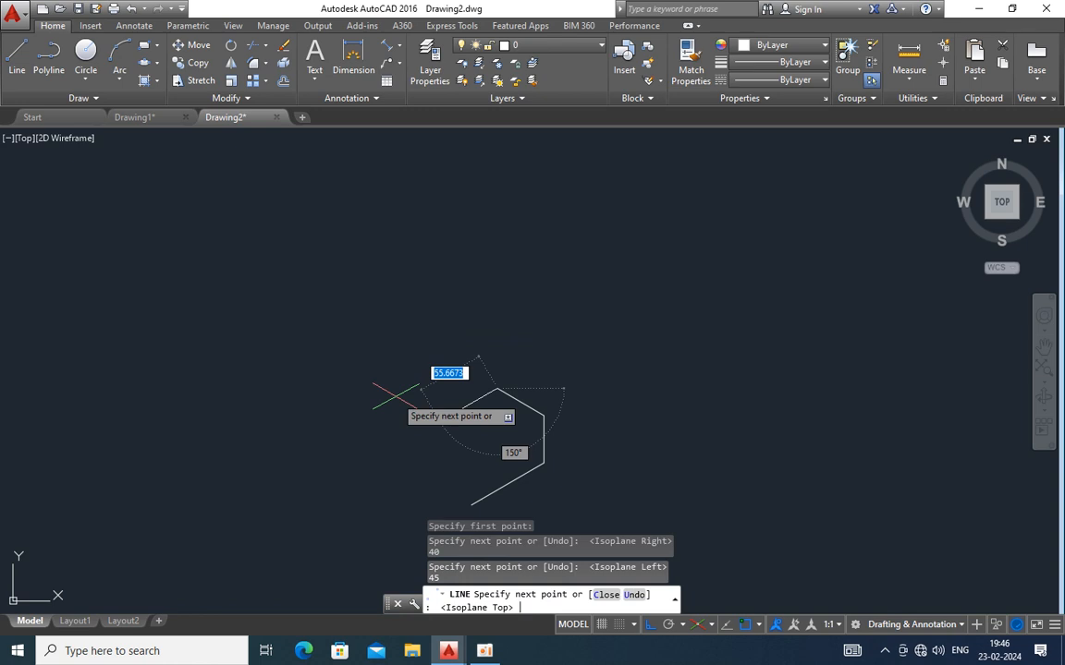
type("16")
key("Return")
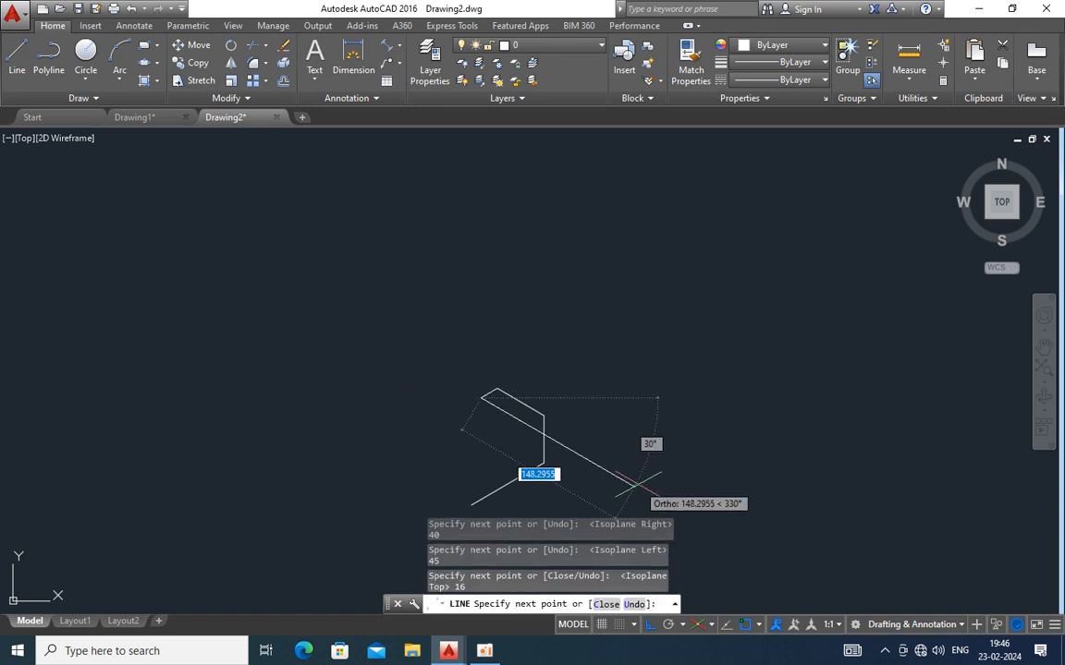
type("45")
key("Return")
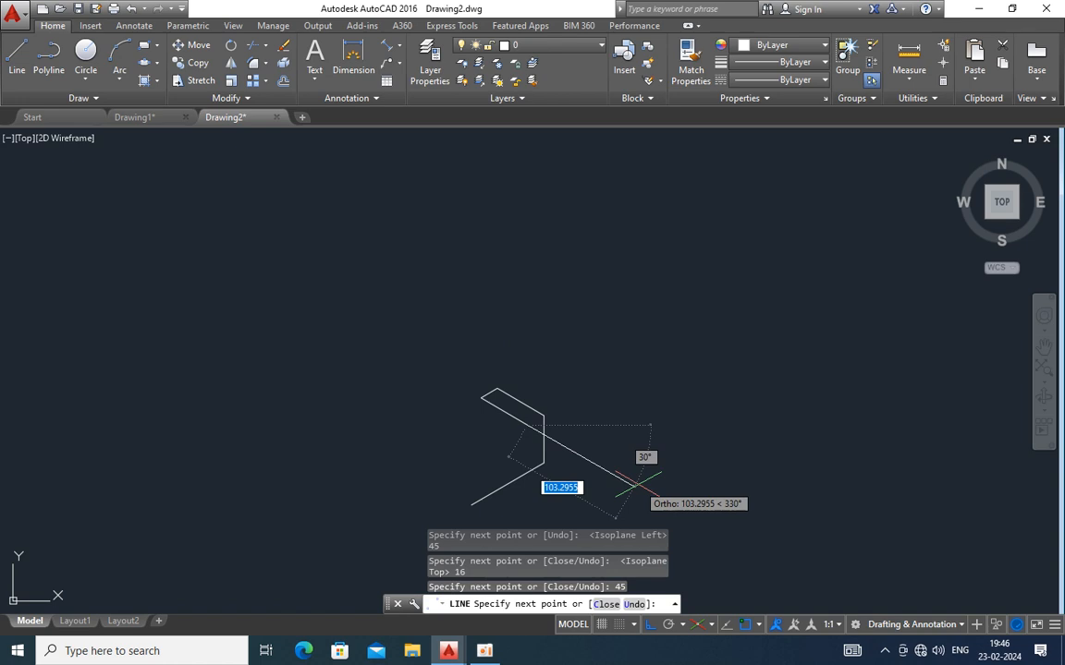
left_click(545, 409)
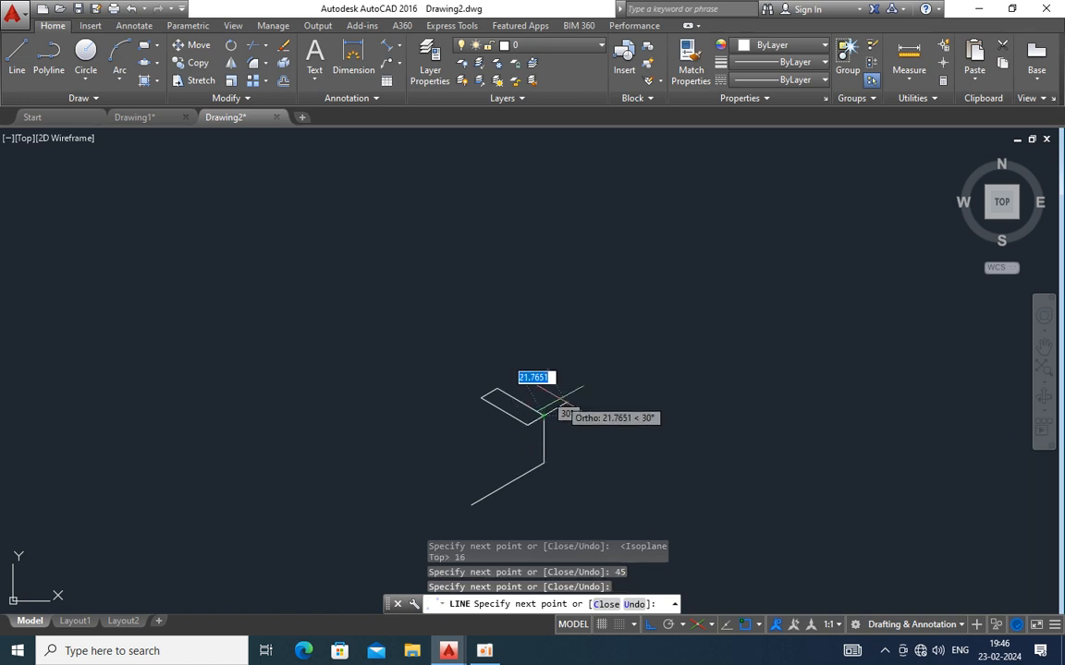
key("Escape")
- Draw an 8-unit spacing line from the top face's left corner, down-left along the 30° isometric axis
left_click(17, 55)
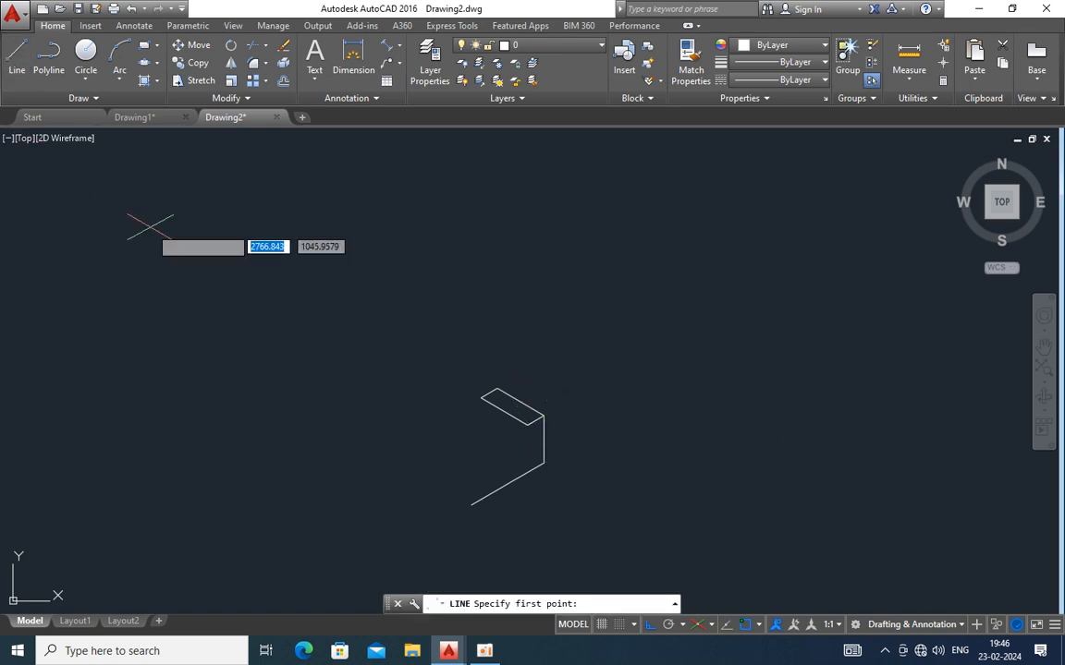
left_click(481, 395)
type("8")
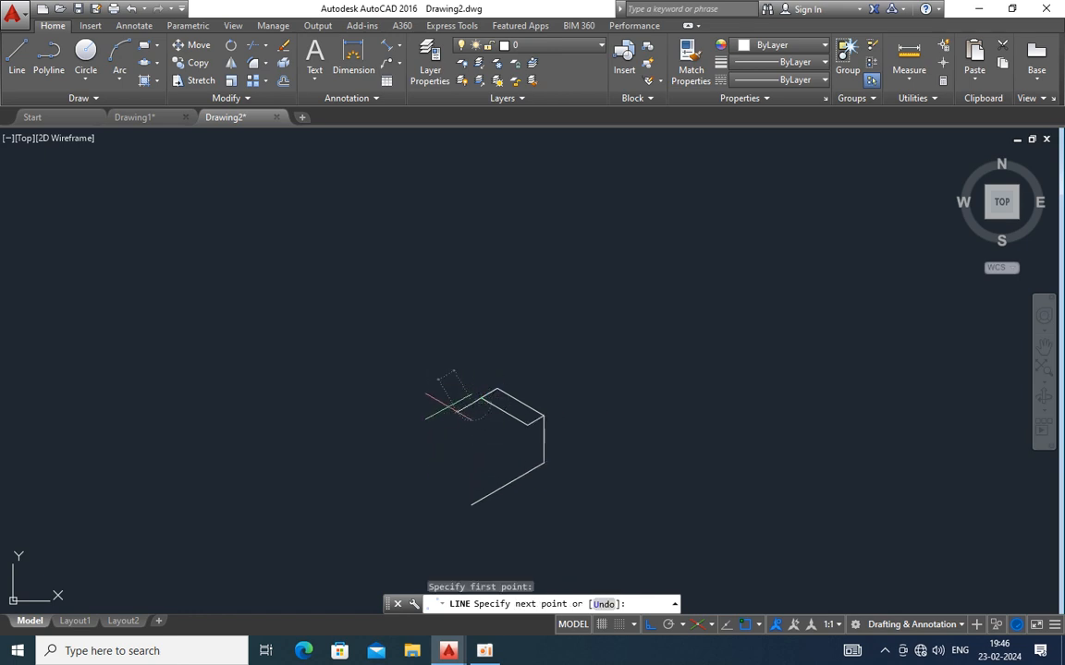
key("Return")
key("Return")
- Draw a second closed 45 by 16 isometric parallelogram, starting from the free end of the 8-unit spacing line
key("Return")
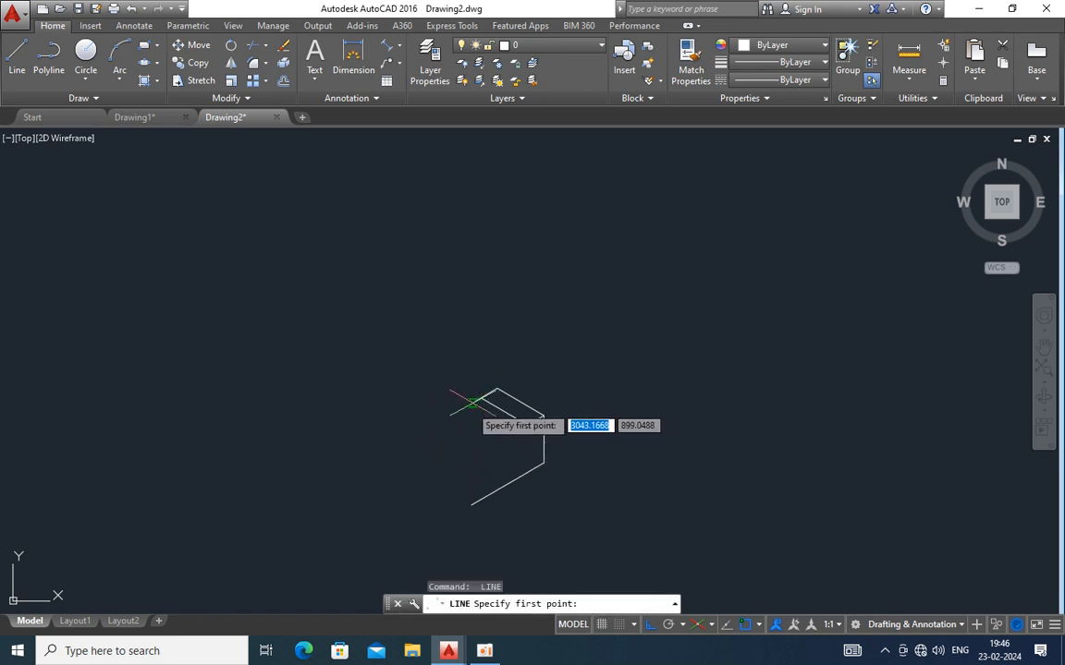
left_click(473, 401)
type("16")
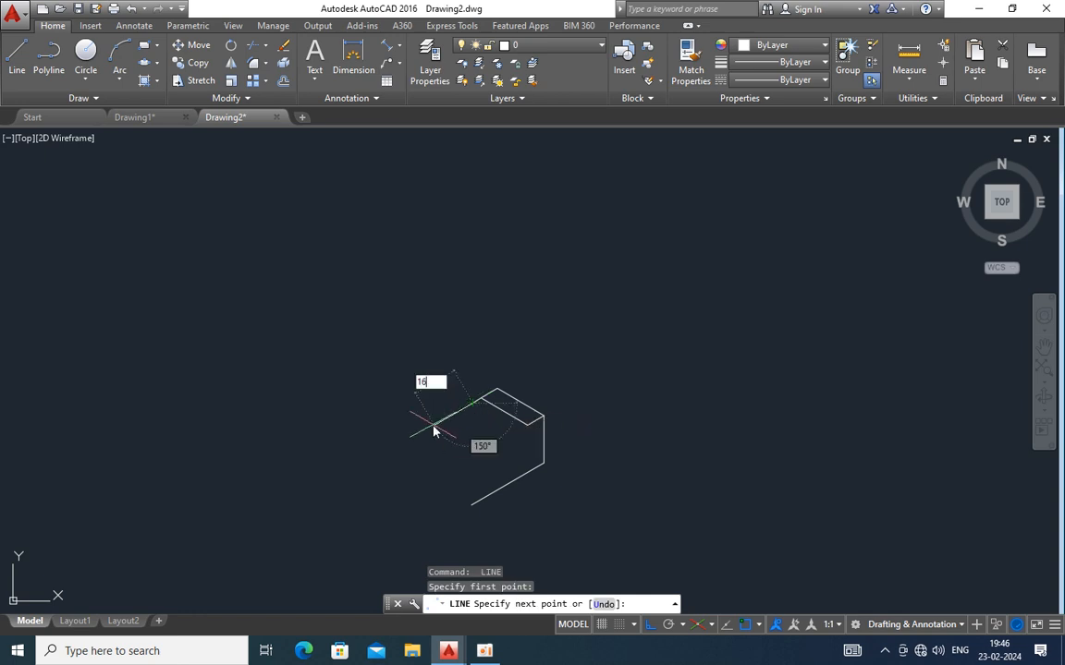
key("Return")
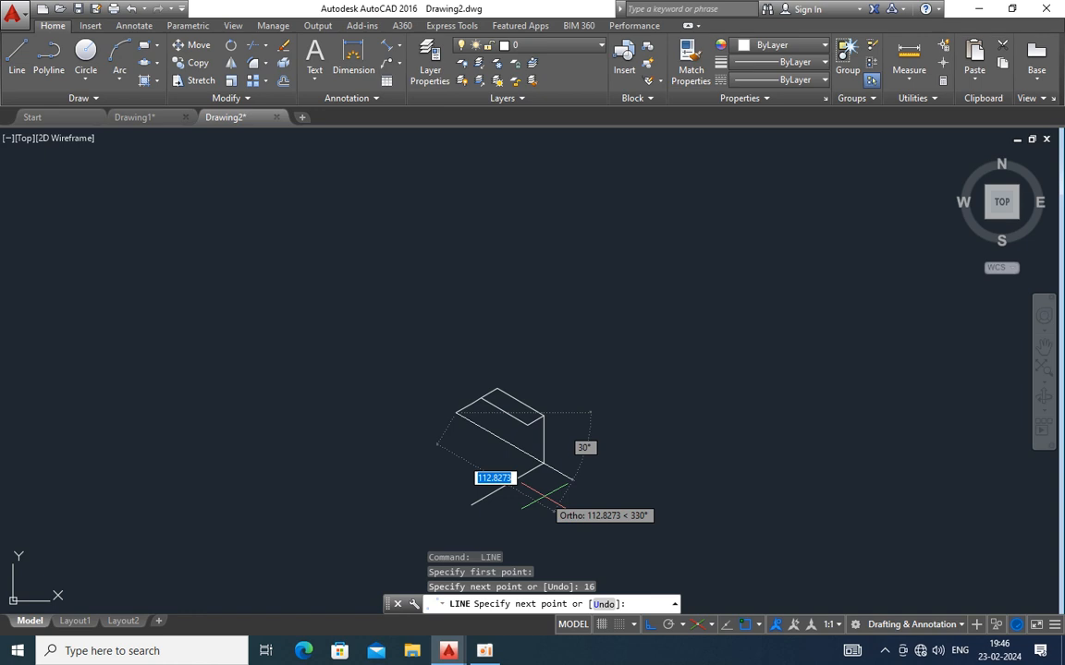
type("45")
key("Return")
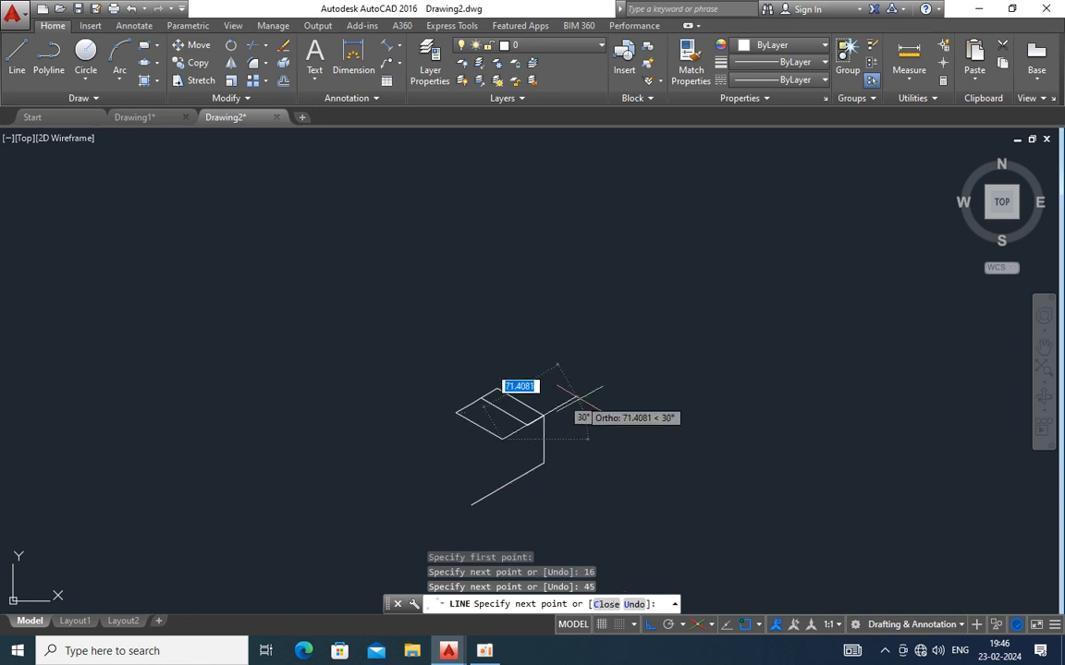
type("16")
key("Return")
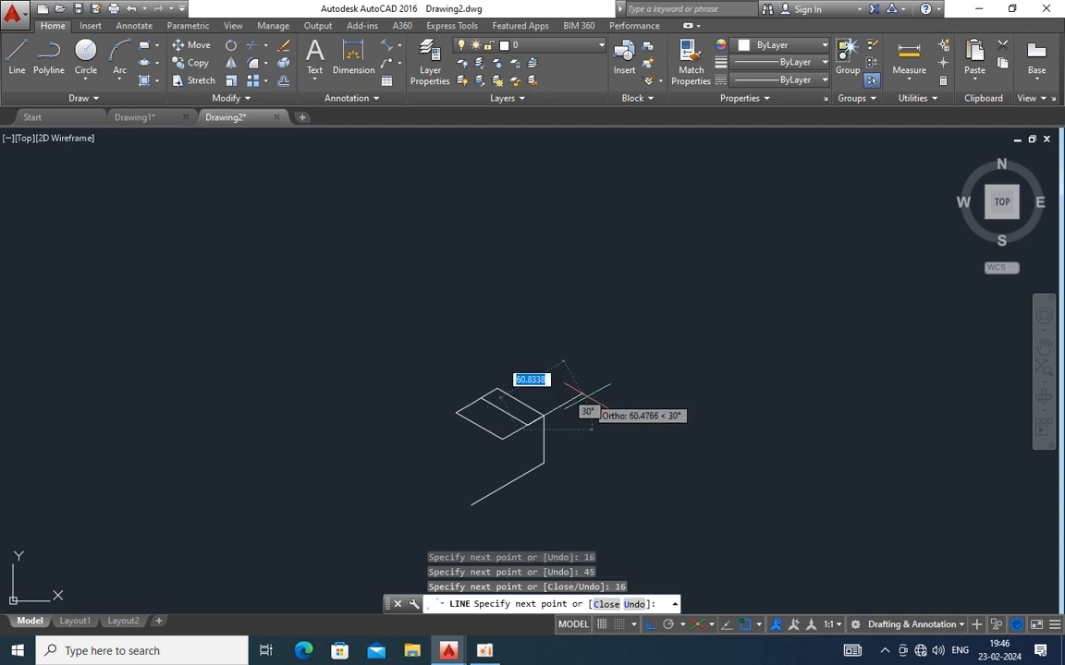
type("45")
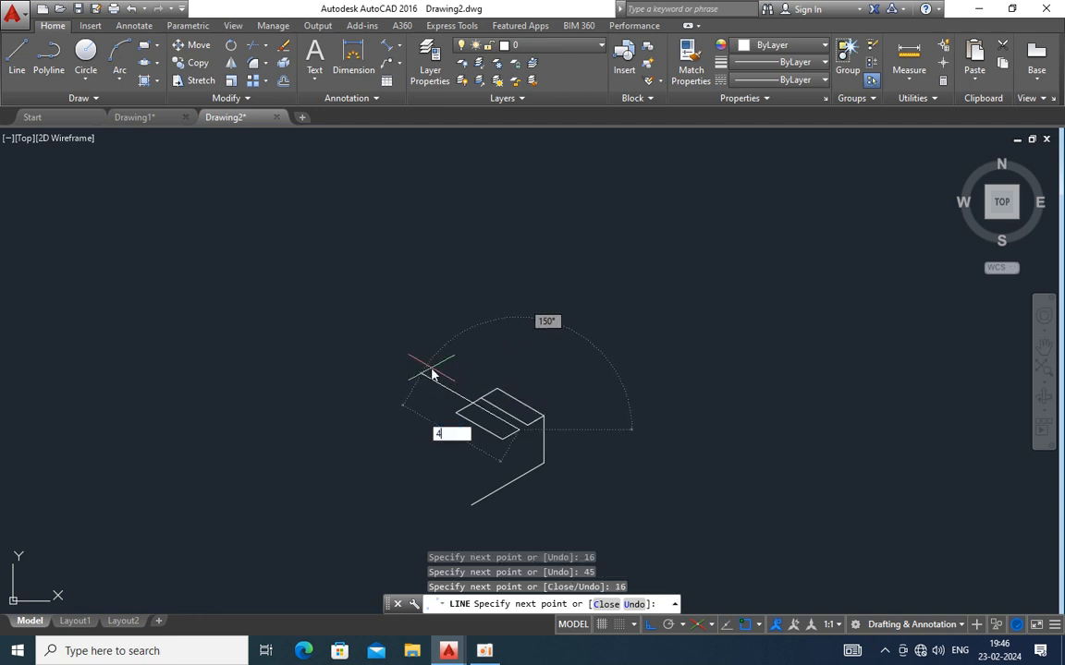
key("Return")
key("Escape")
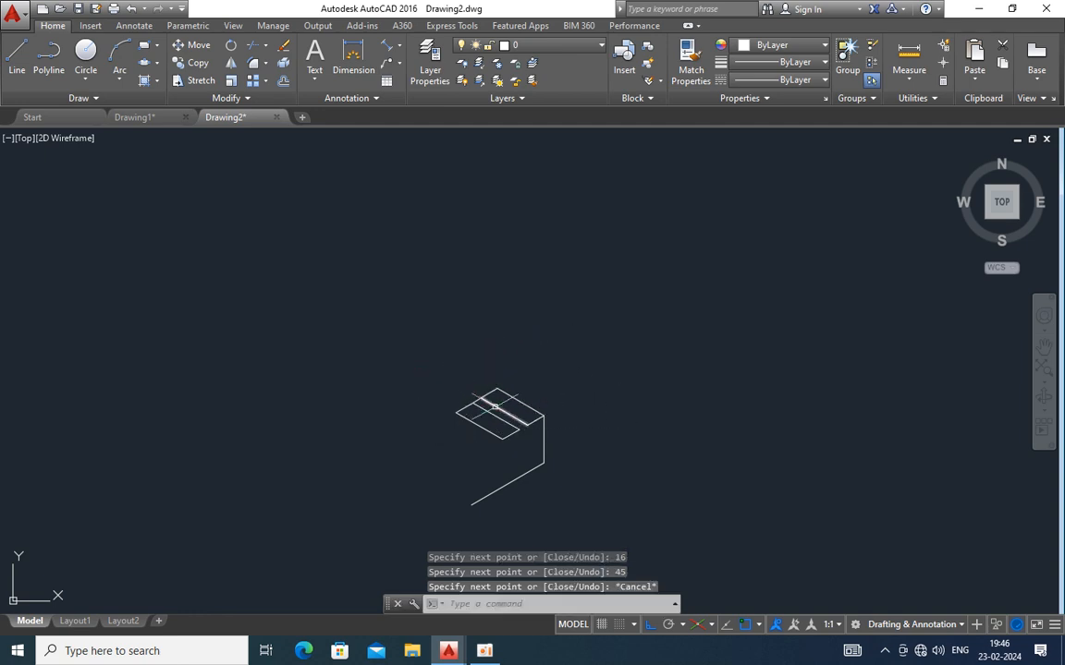
- Delete the short spacing line between the two parallelogram top faces
scroll(481, 395, "up", 2)
left_click(464, 412)
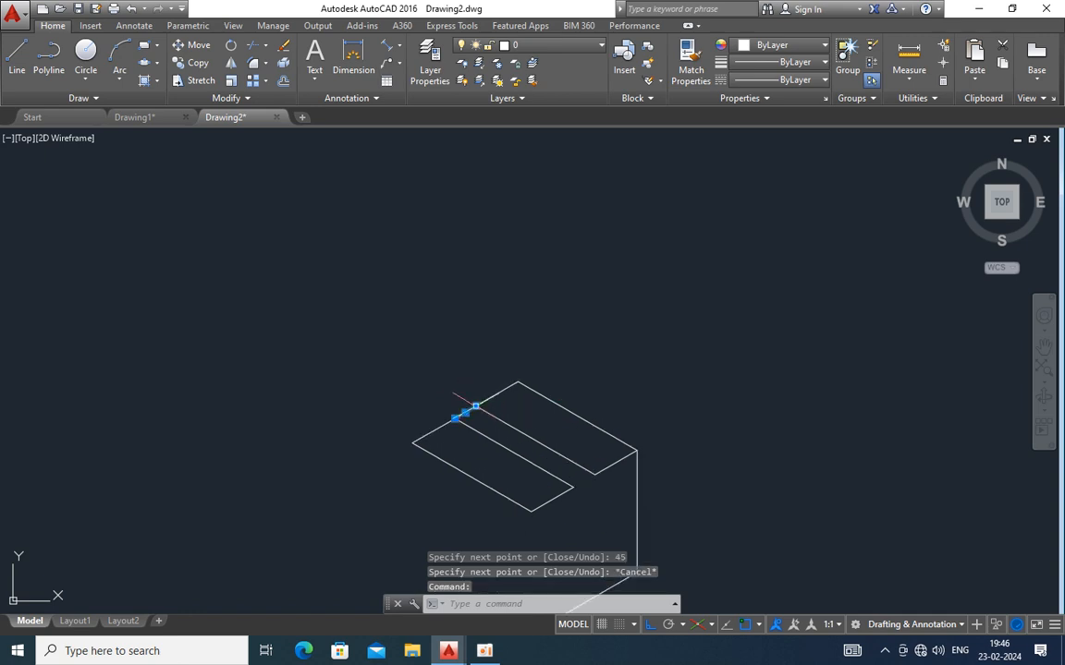
key("Delete")
- Draw a 20-unit vertical line downward from the front top face's left corner, using the right isoplane
scroll(496, 332, "down", 2)
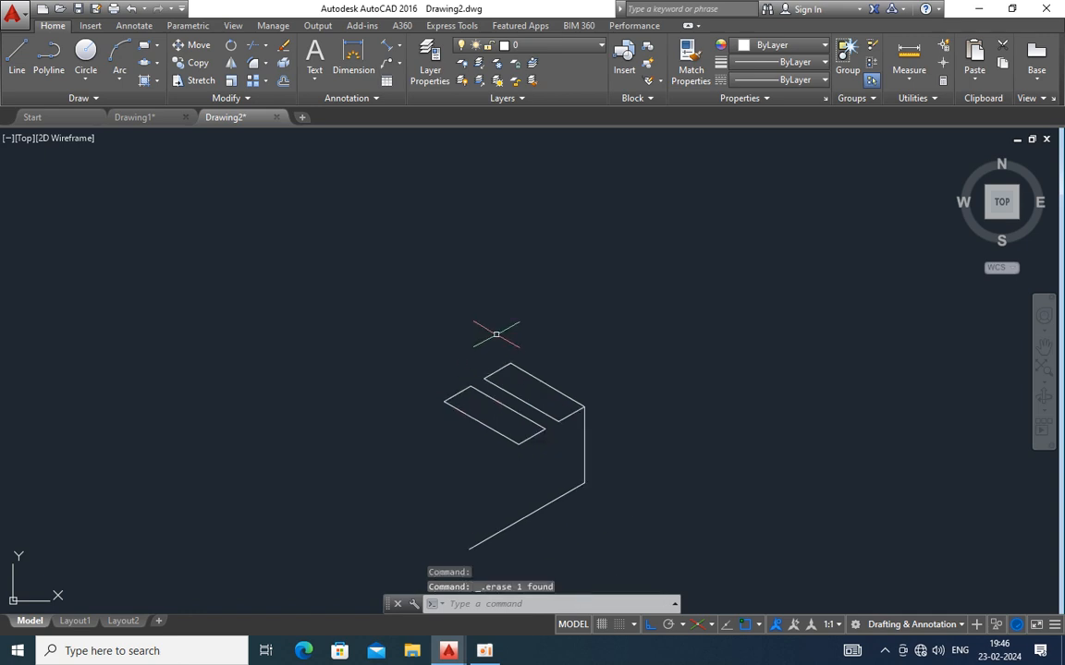
left_click(17, 57)
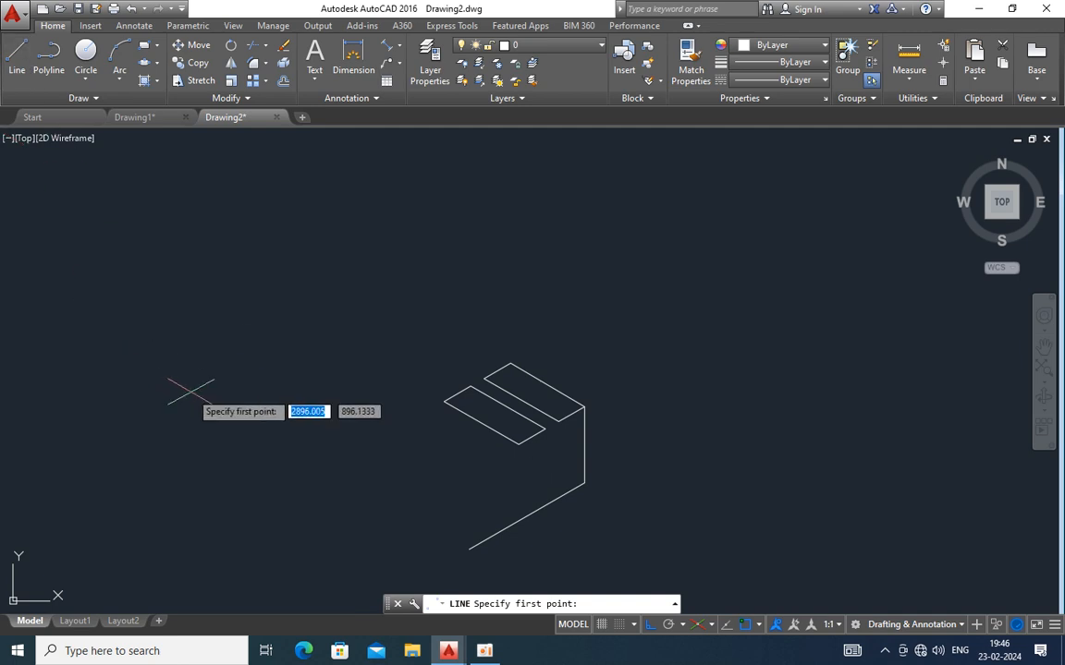
left_click(445, 402)
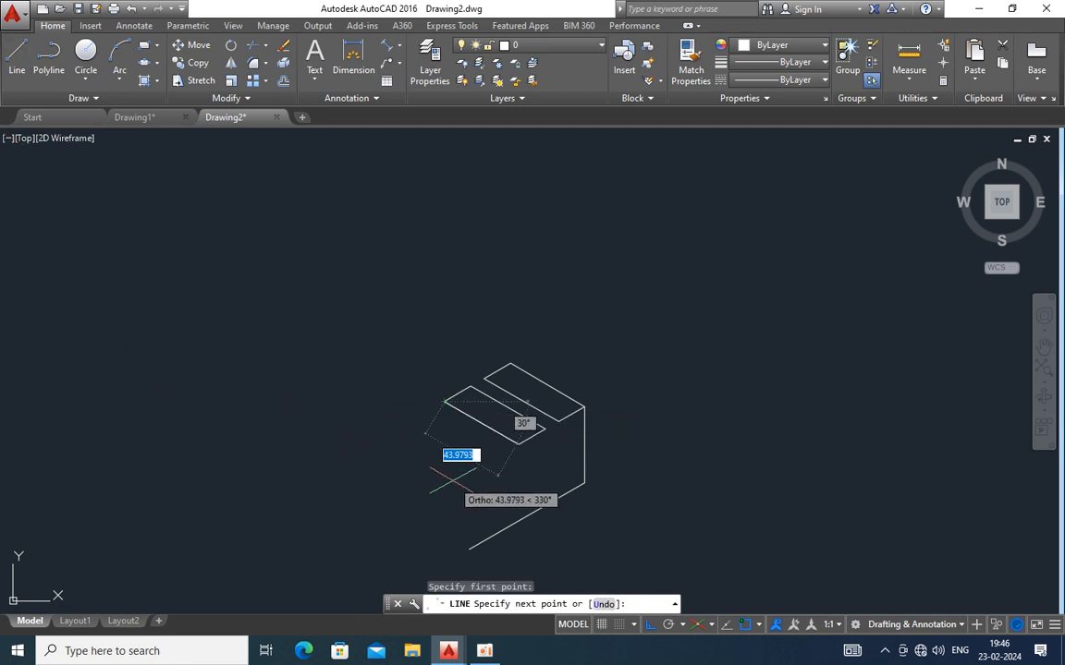
key("F5")
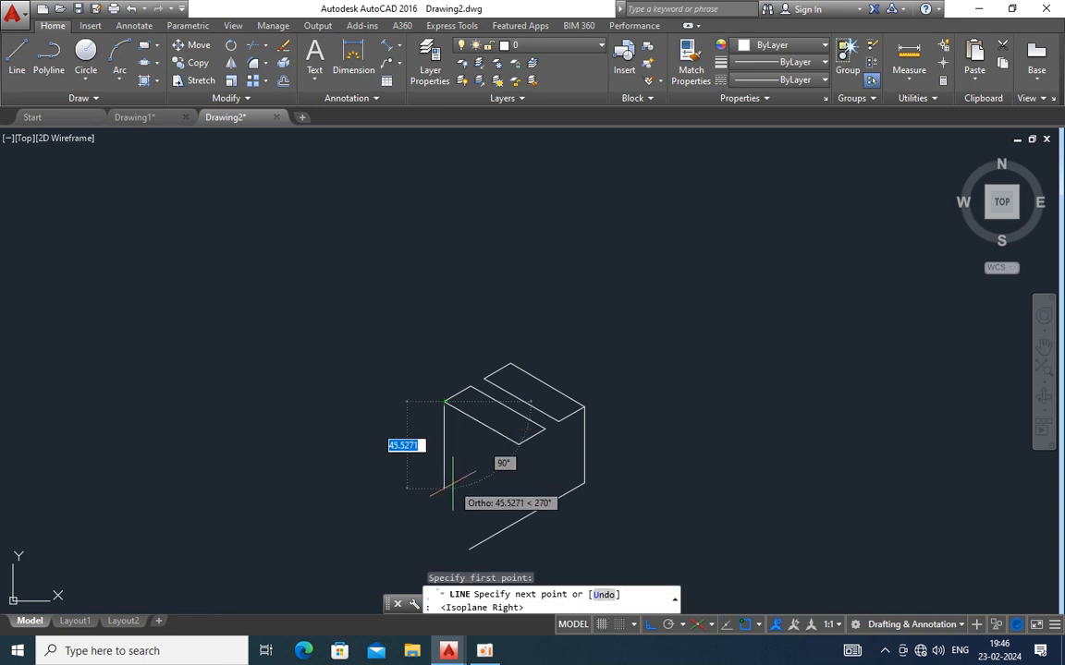
type("20")
key("Return")
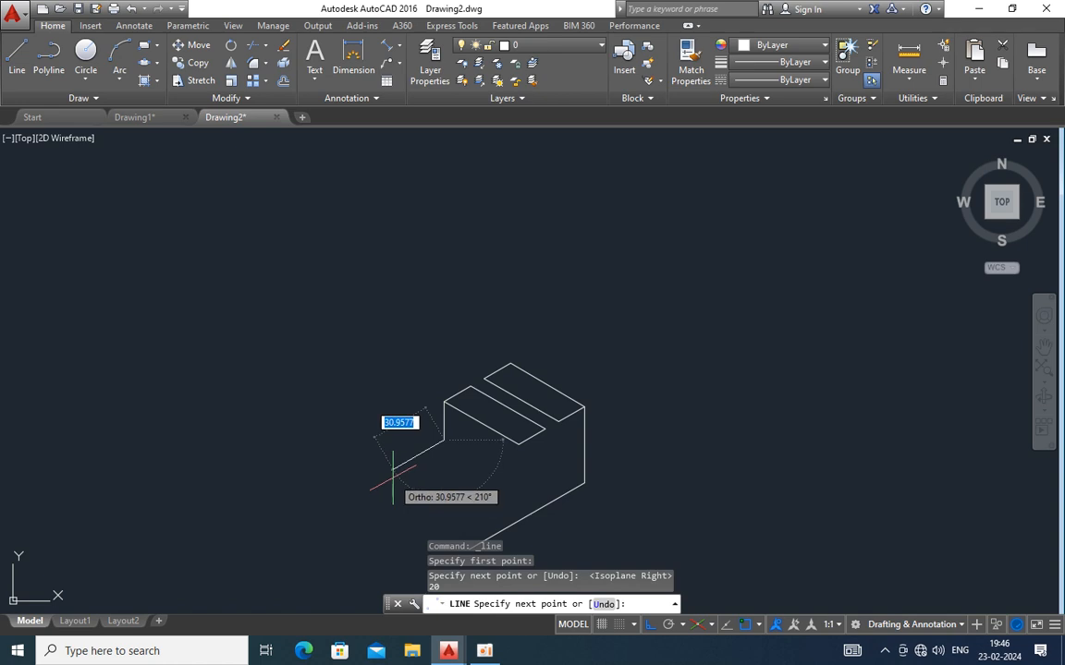
- Continue the line 30 units down-left along the 30° isometric axis and 20 units vertically downward
type("30")
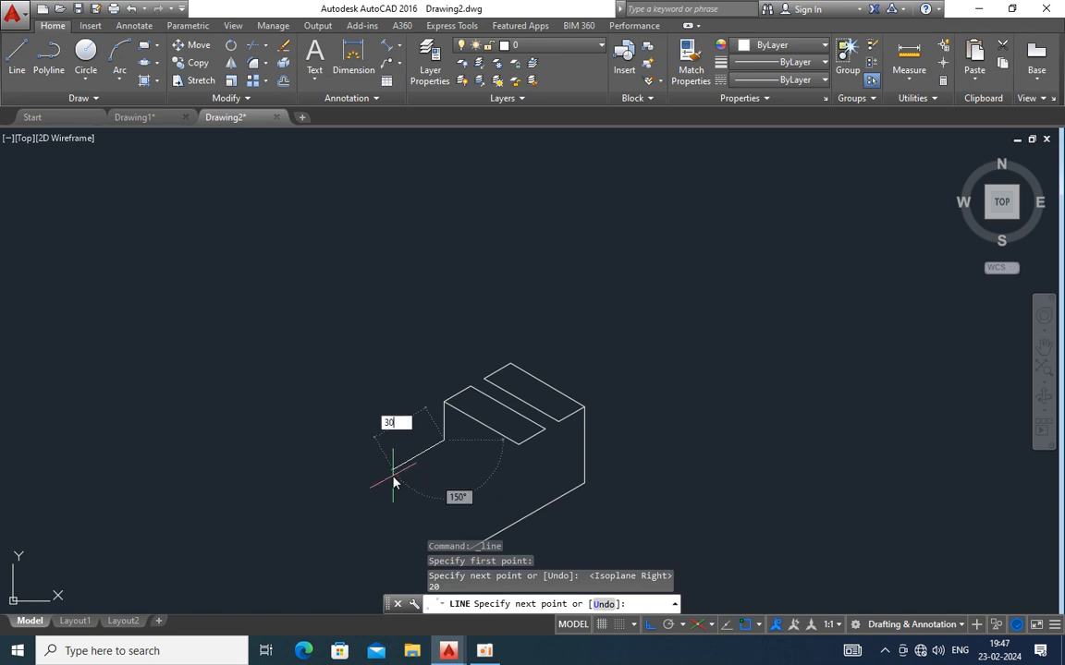
key("Return")
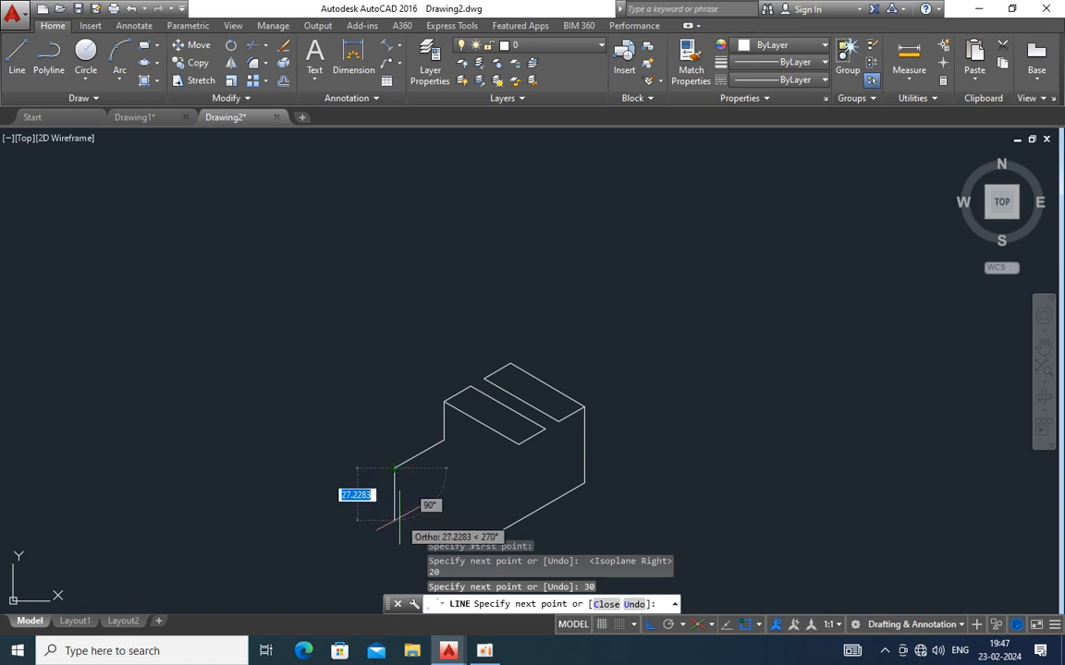
type("20")
key("Return")
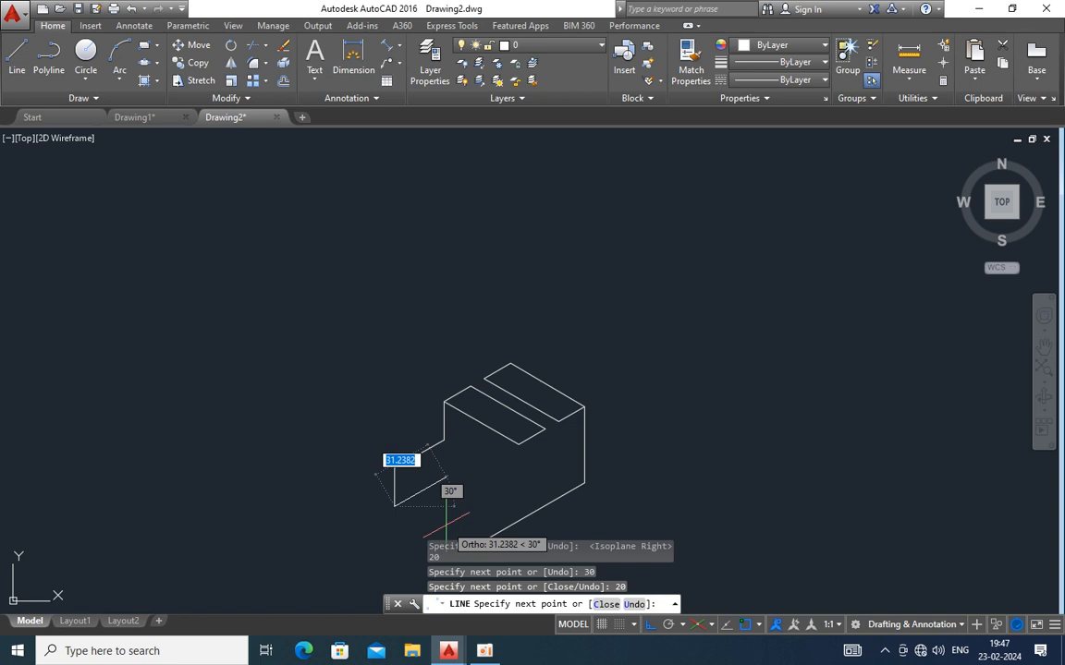
- Draw the first slot-side end face as a closed 15 by 20 parallelogram in the left isoplane, from the 20-unit vertical's lower end
key("F5")
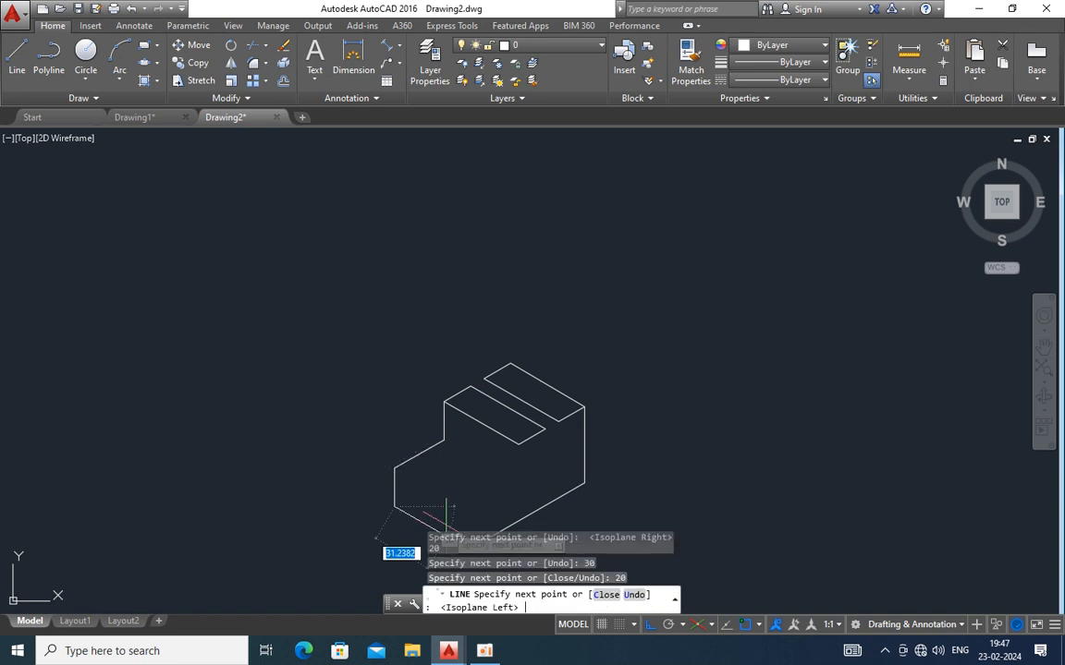
type("15")
key("Return")
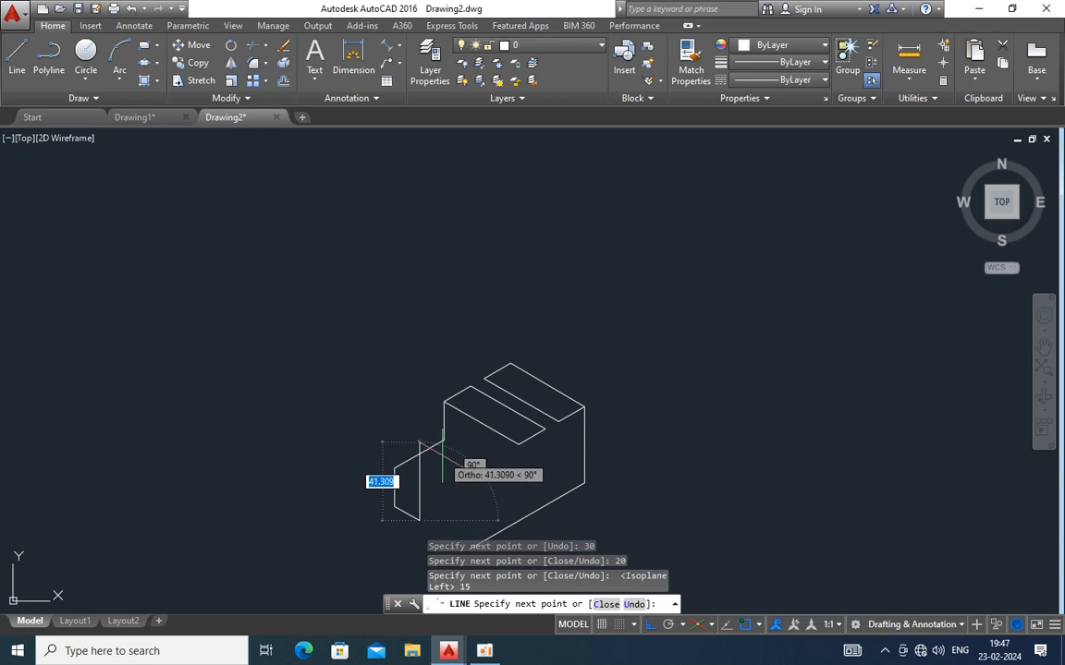
type("20")
key("Return")
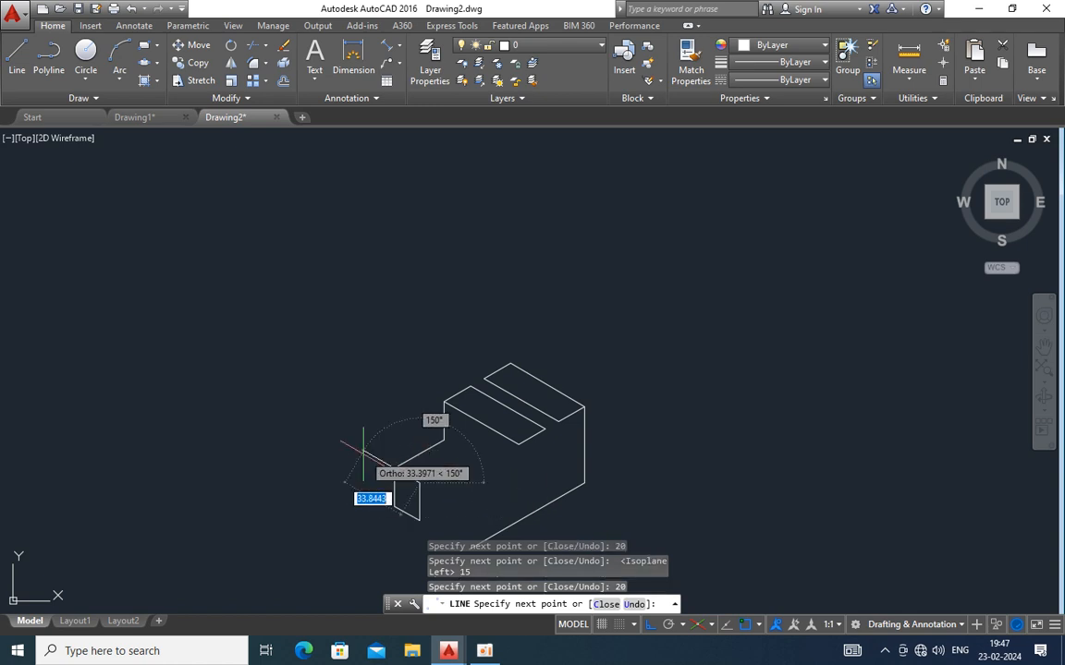
left_click(394, 469)
key("Escape")
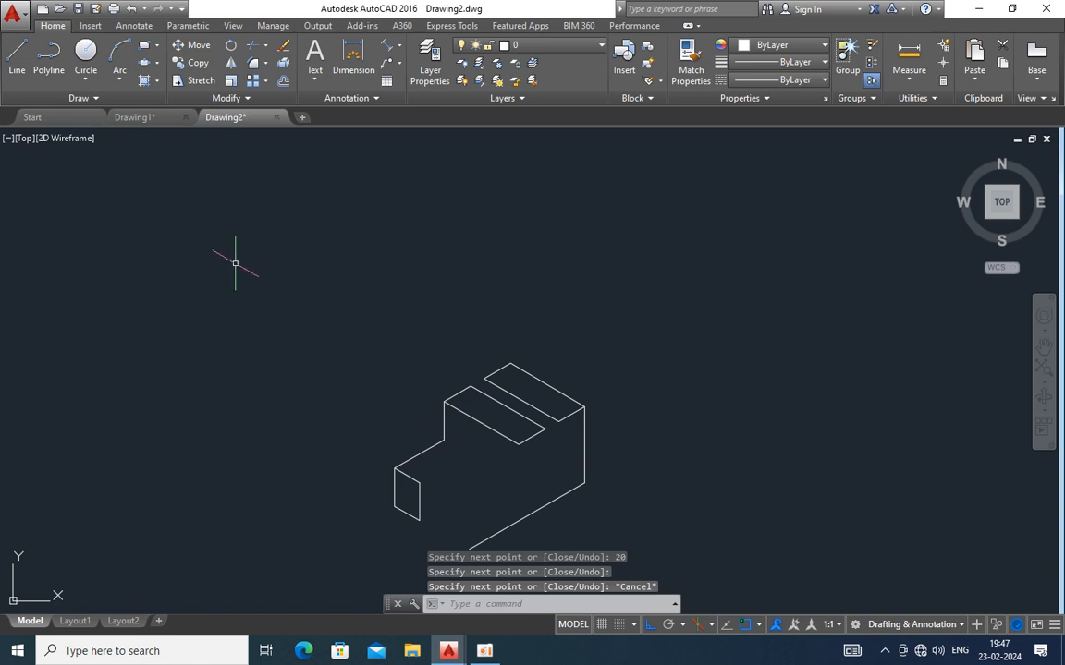
- Draw a second closed 15 by 20 end face in the left isoplane, starting from the free end of the long bottom edge
left_click(17, 56)
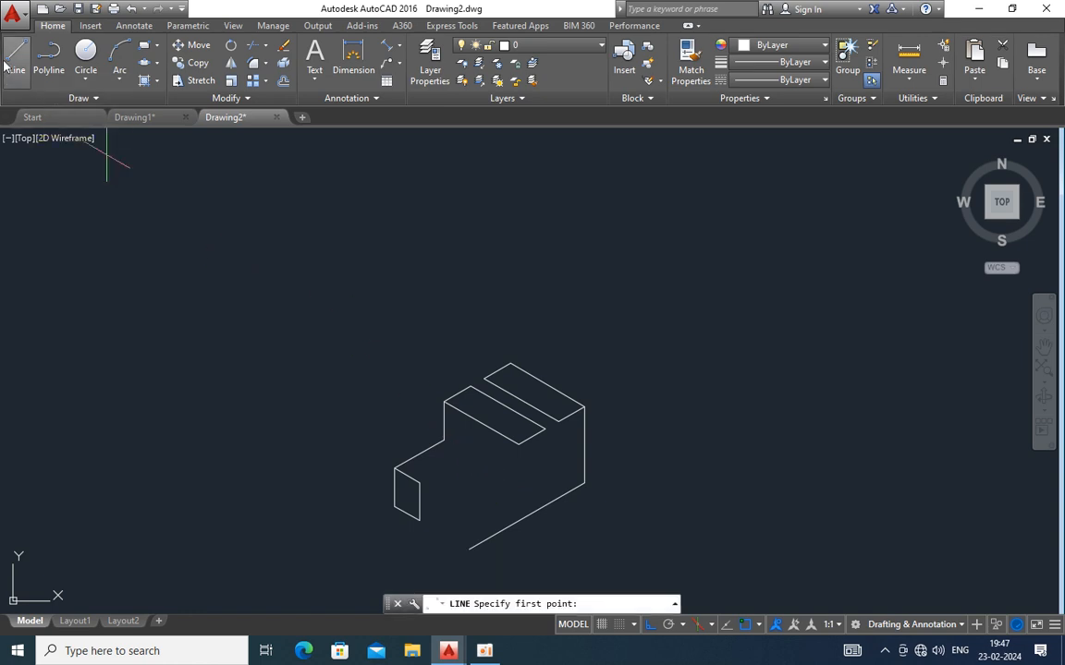
left_click(469, 549)
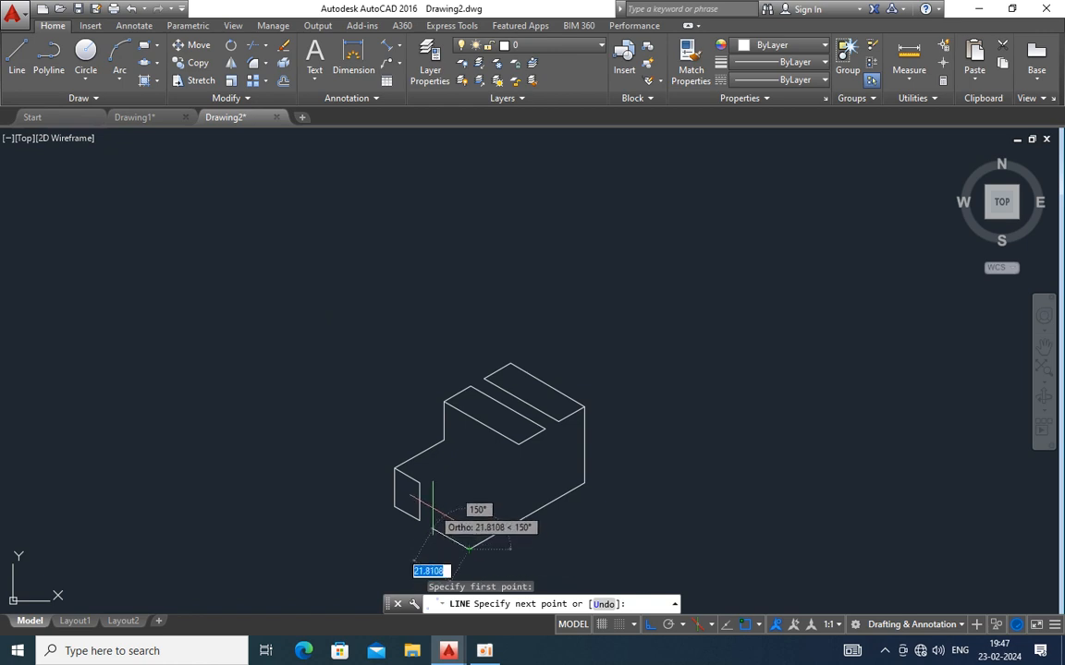
type("15")
key("Return")
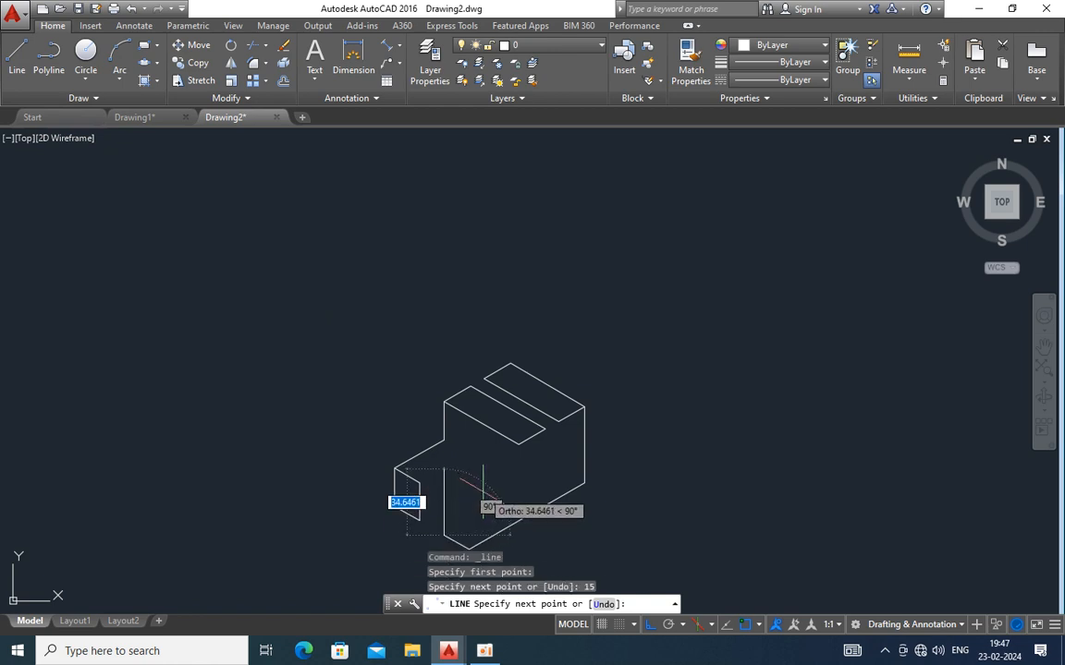
type("20")
key("Return")
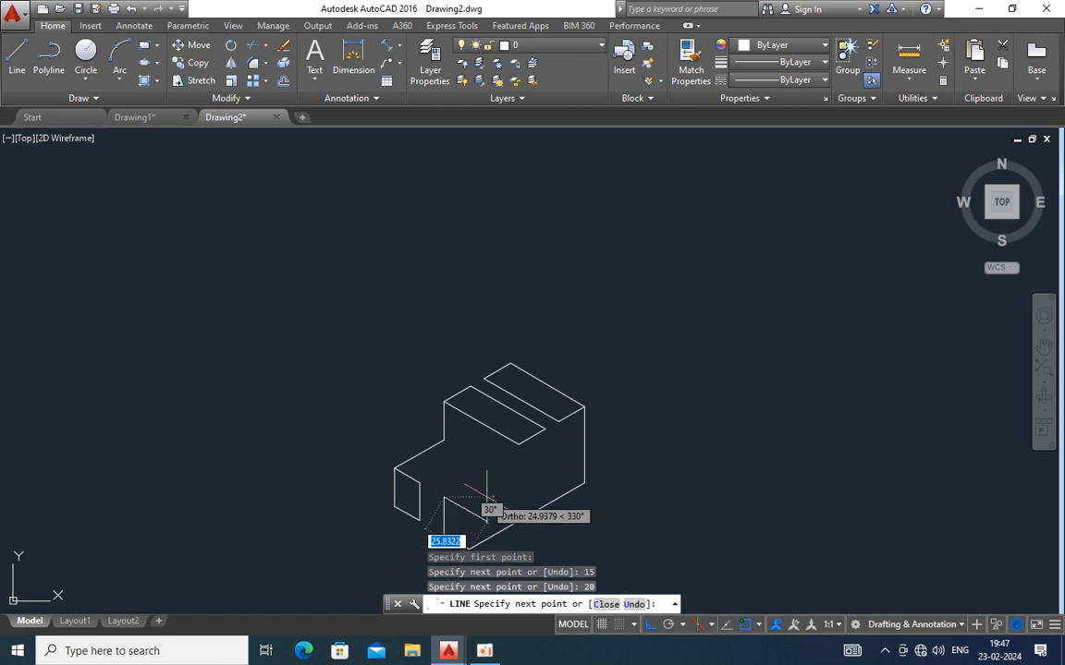
type("15")
key("Return")
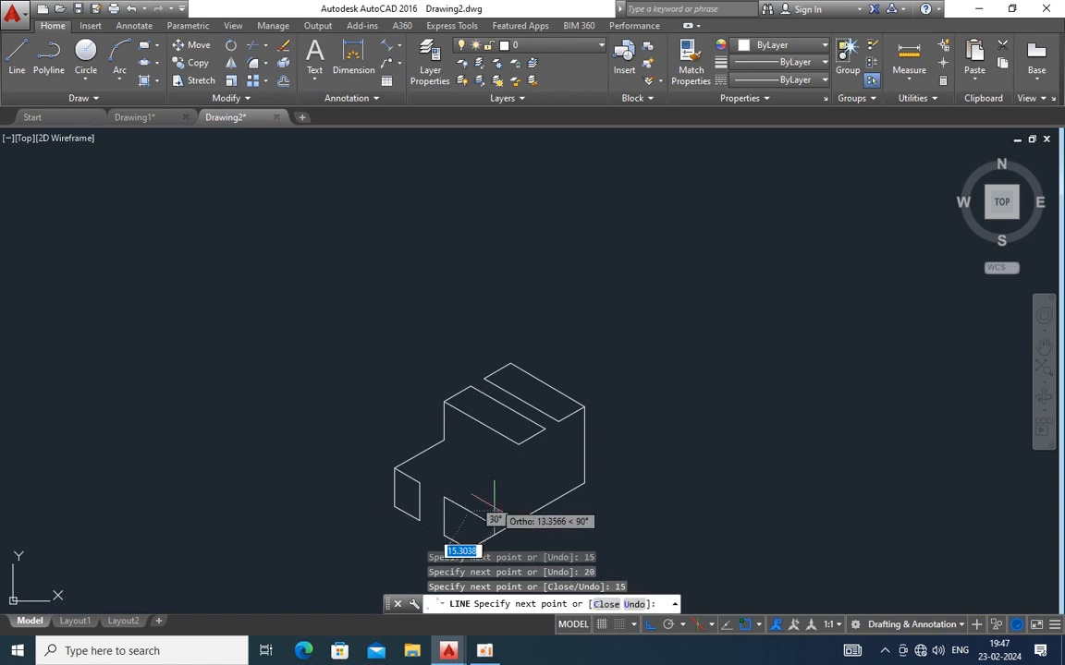
type("2")
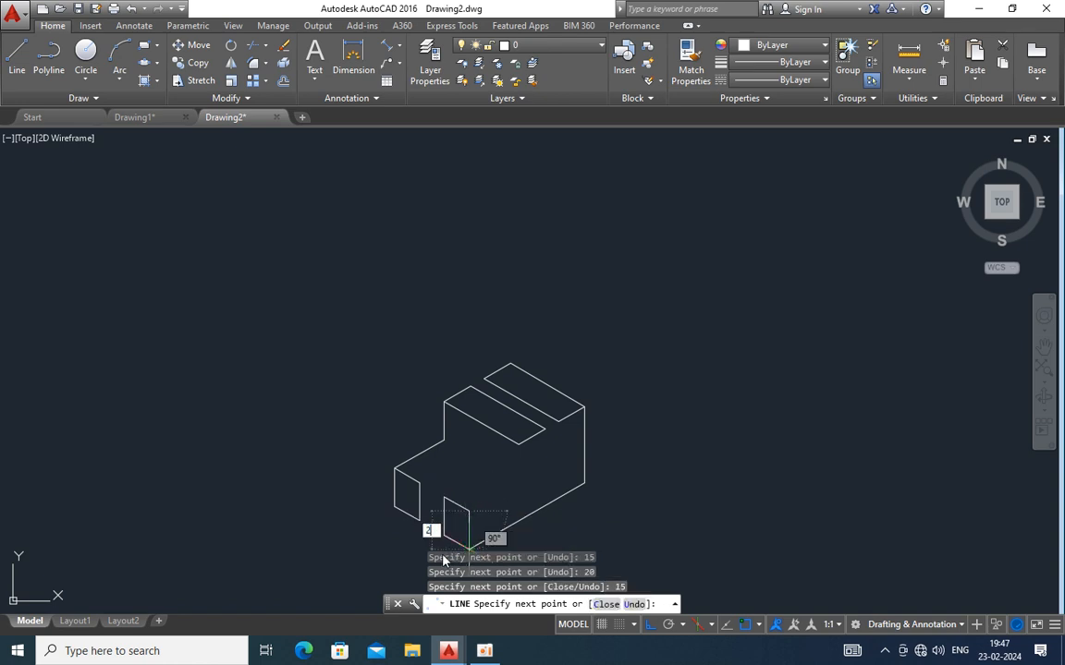
type("0")
key("Return")
key("Escape")
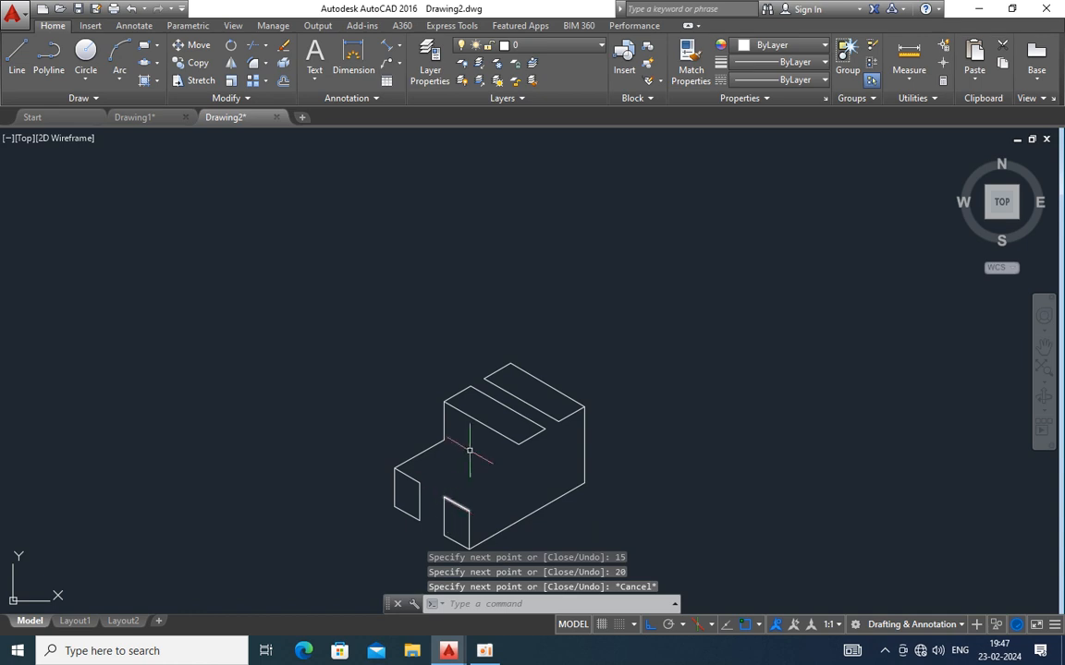
- Draw a 20-unit vertical line down from the front top face's lowest corner and connect it to the second end face's upper outer corner
key("Return")
left_click(518, 445)
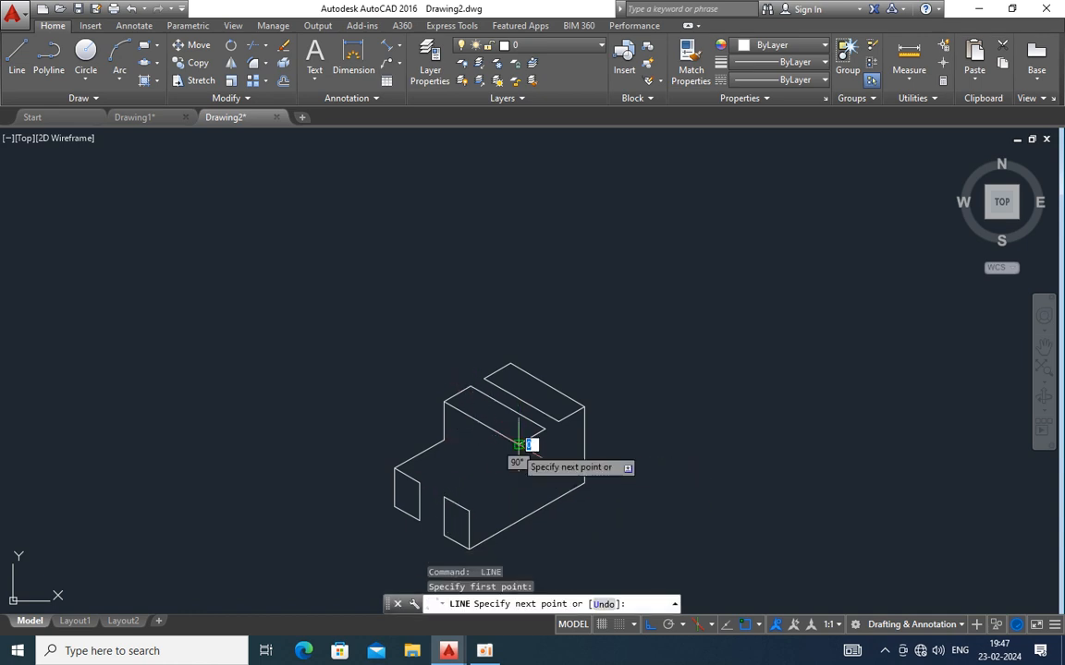
type("20")
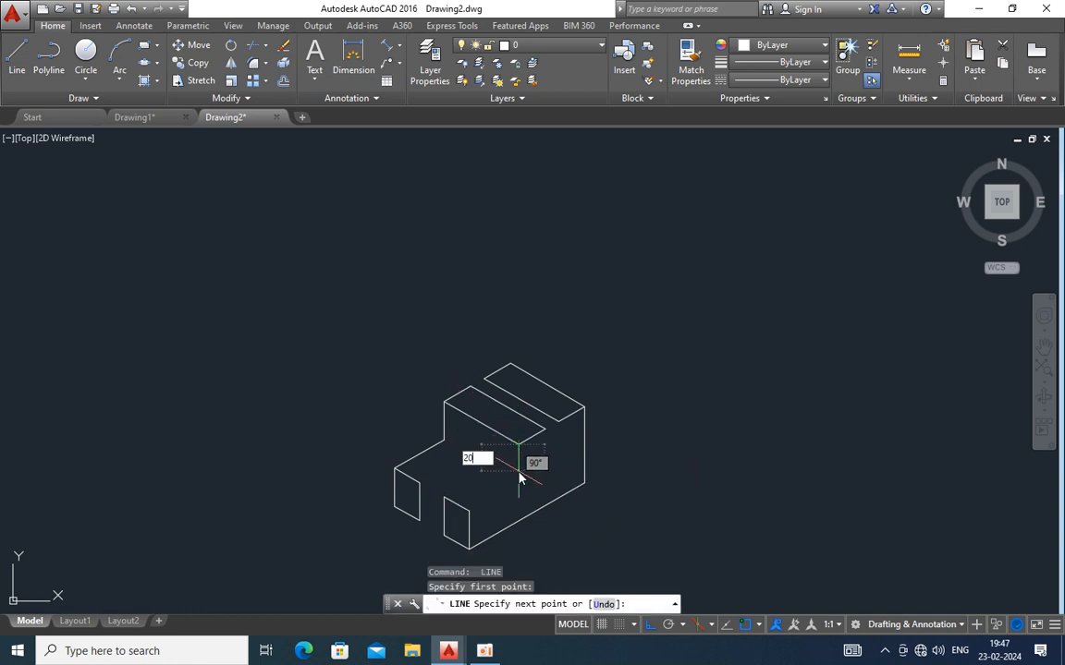
key("Return")
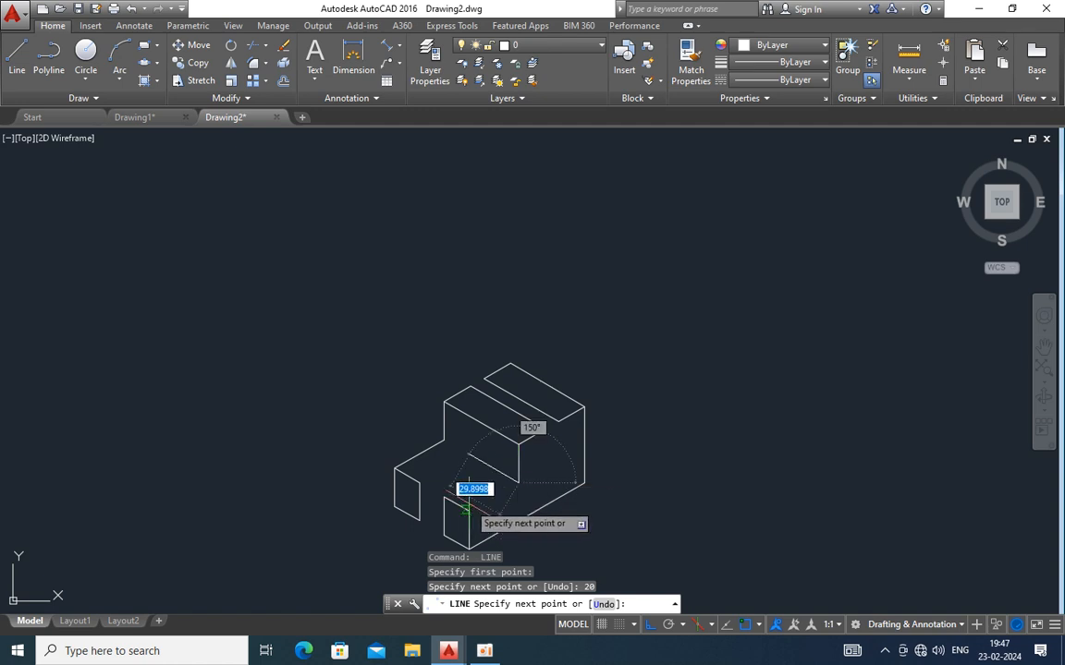
left_click(468, 510)
key("Escape")
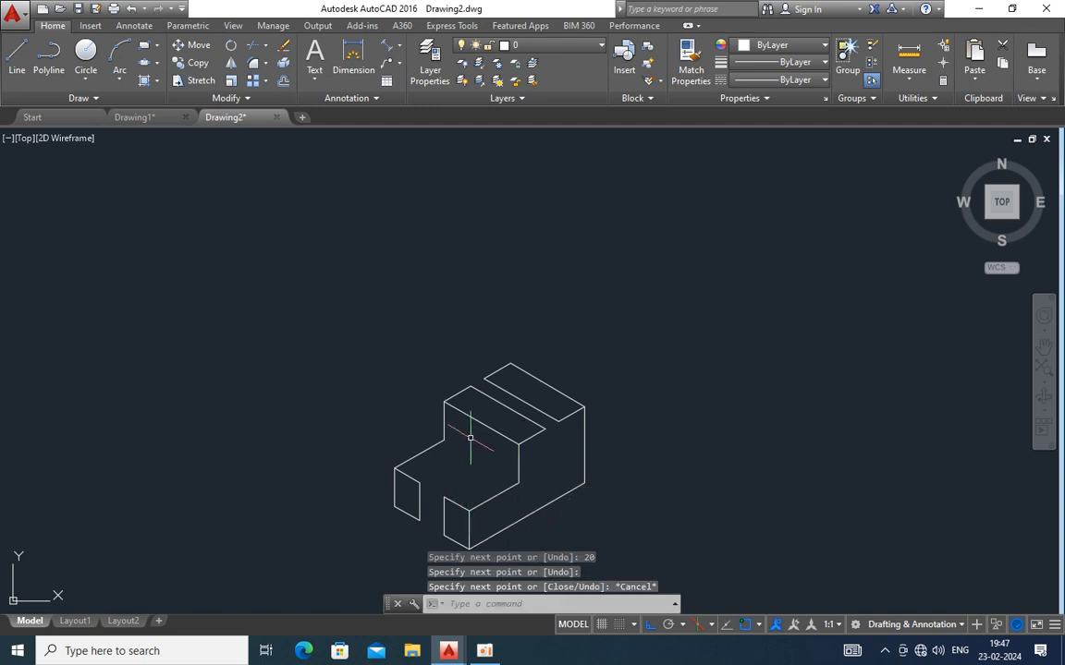
- Draw a 10-unit slot edge from the first end face's upper inner corner, up-right in the top isoplane
key("Return")
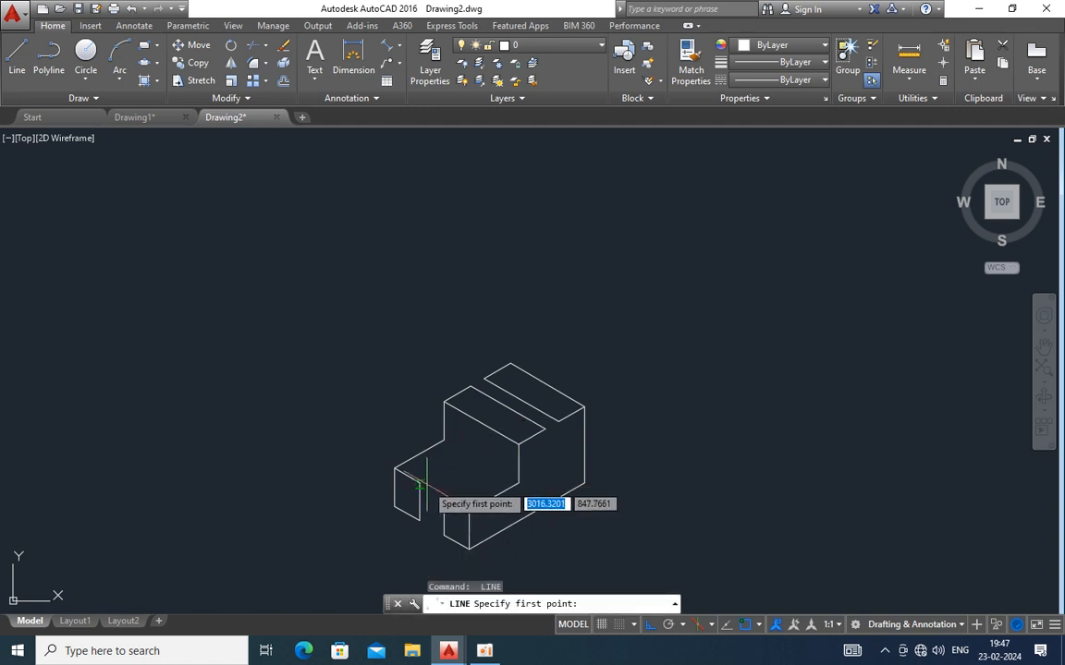
left_click(416, 481)
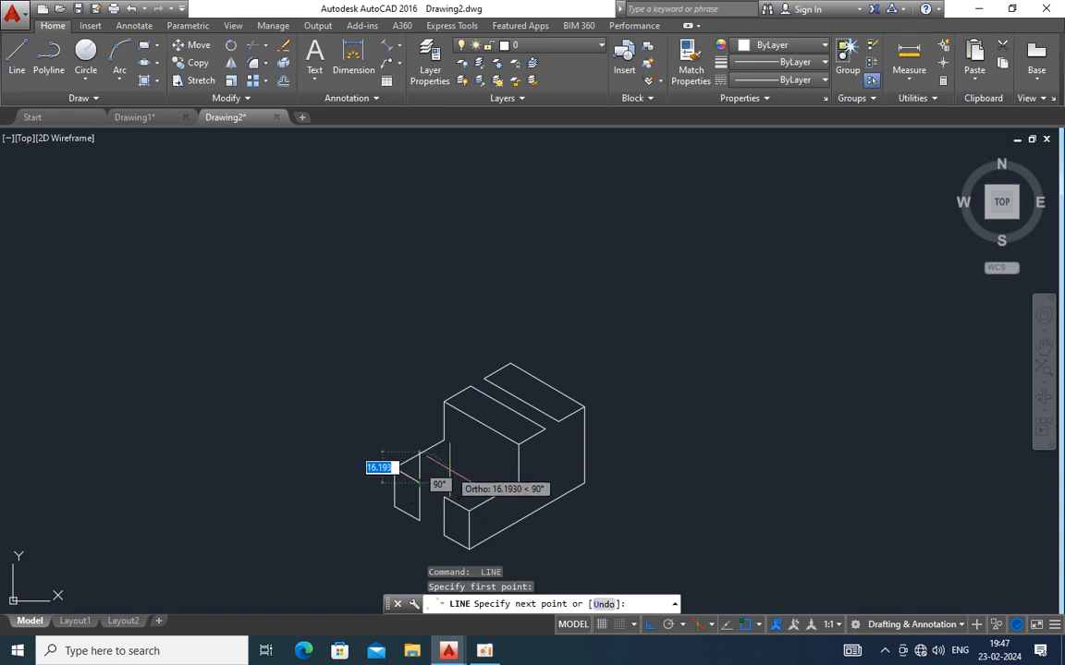
key("F5")
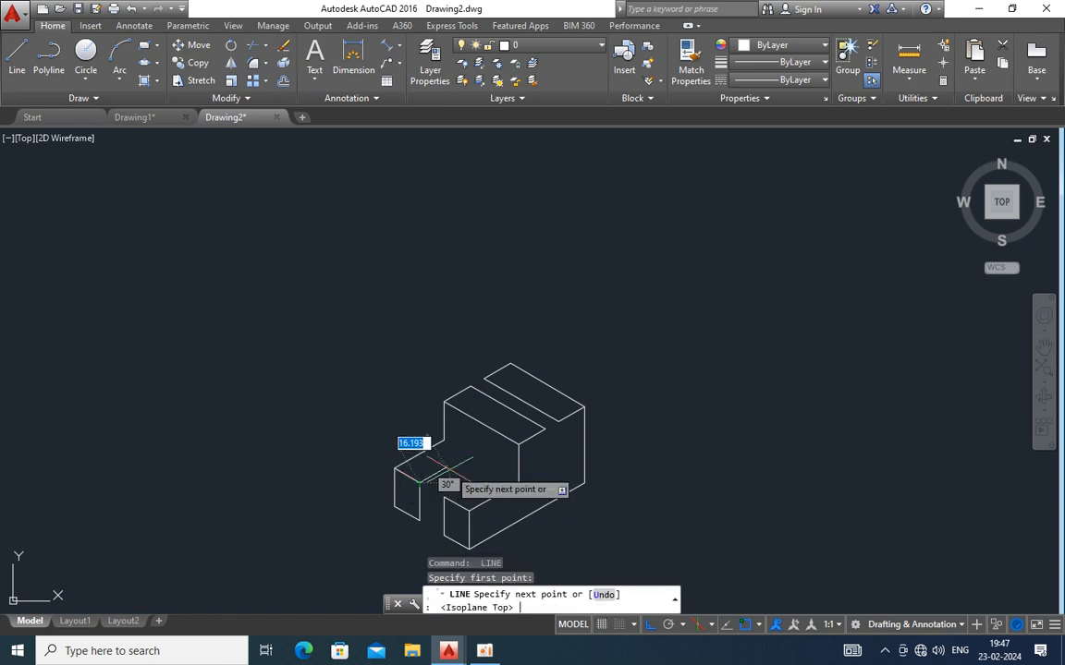
type("1")
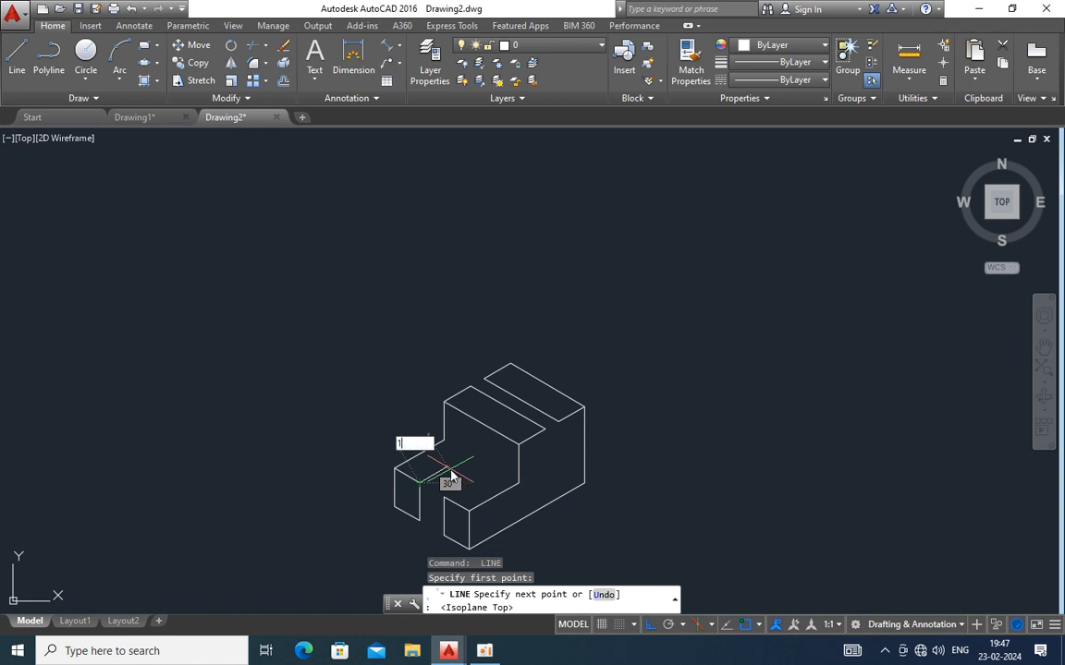
type("0")
key("Return")
key("Escape")
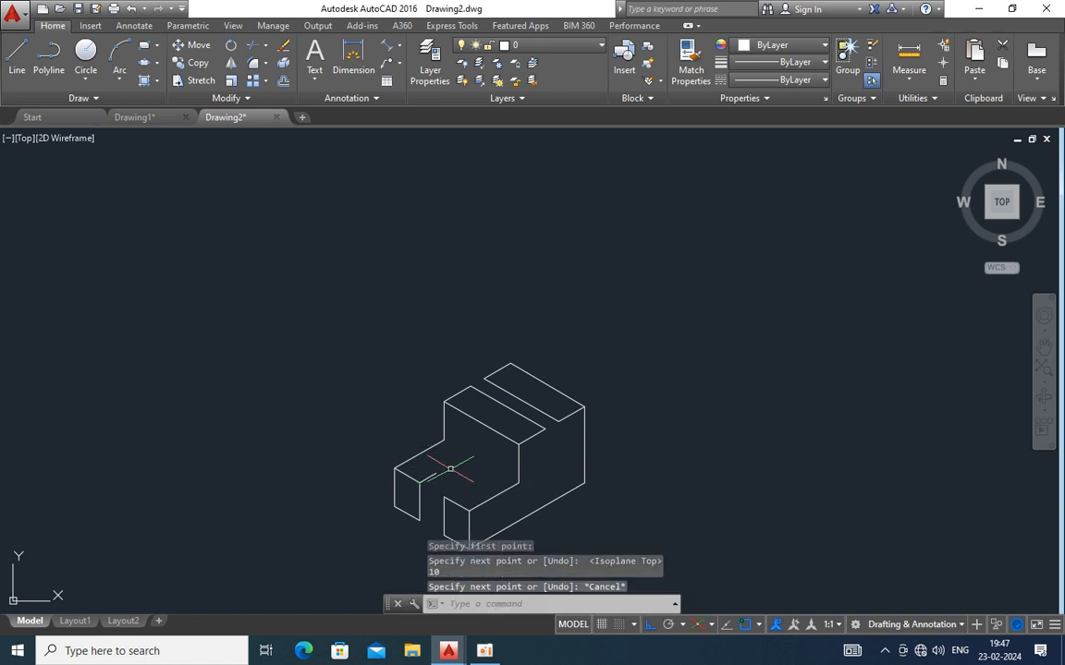
- Draw the matching 10-unit slot edge up-right from the second end face's upper inner corner
left_click(495, 496)
key("Escape")
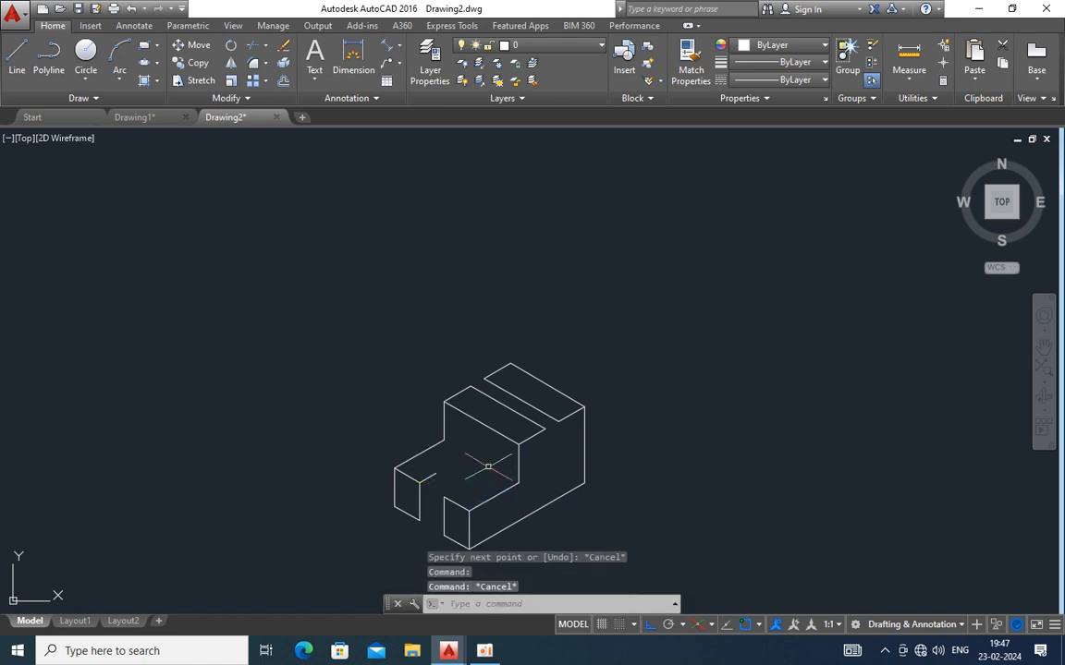
type("l")
key("Return")
left_click(444, 499)
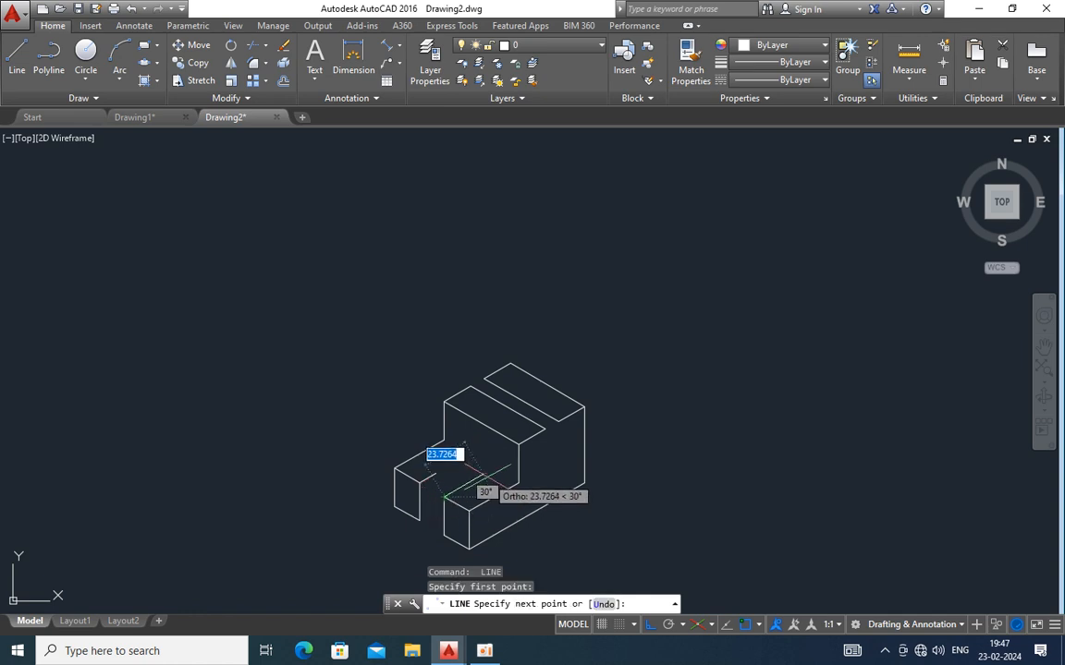
type("10")
key("Return")
key("Escape")
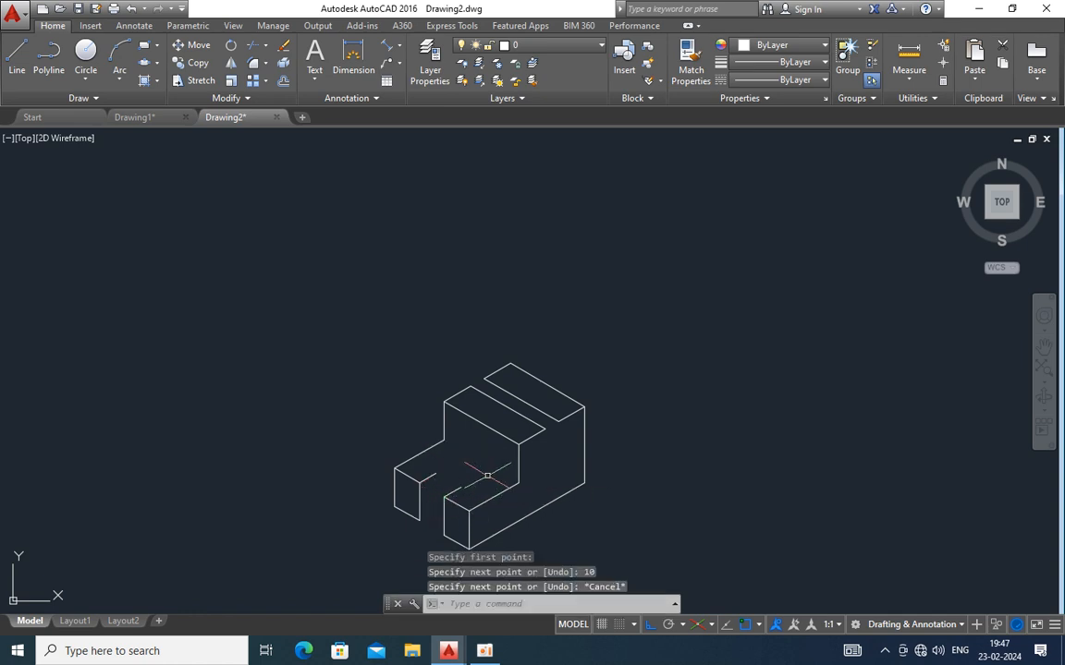
- Connect the free ends of the two 10-unit slot edges with a line
left_click(17, 57)
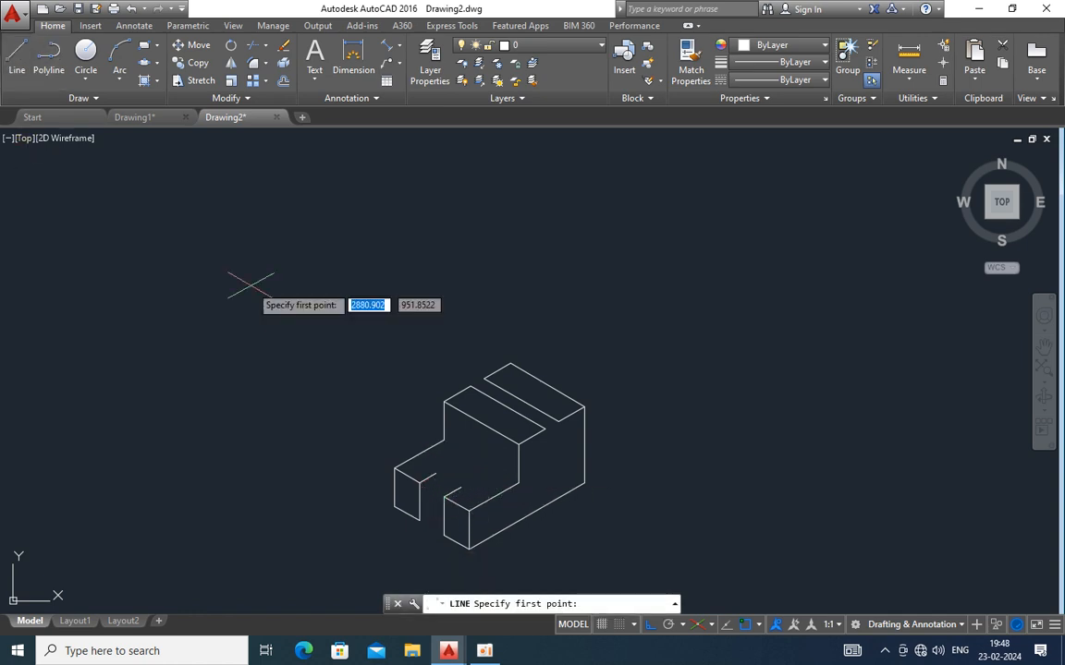
left_click(436, 473)
left_click(460, 488)
key("Escape")
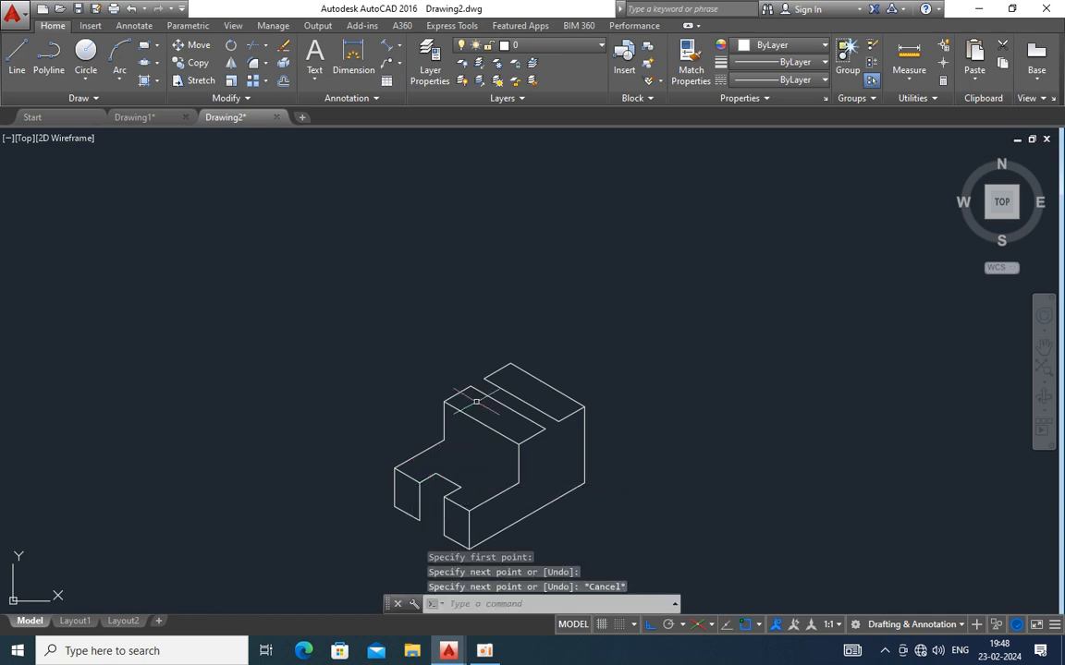
- Draw a 7.5-unit radius isocircle in the top isoplane, centred on the midpoint of the line joining the slot edges
left_click(149, 64)
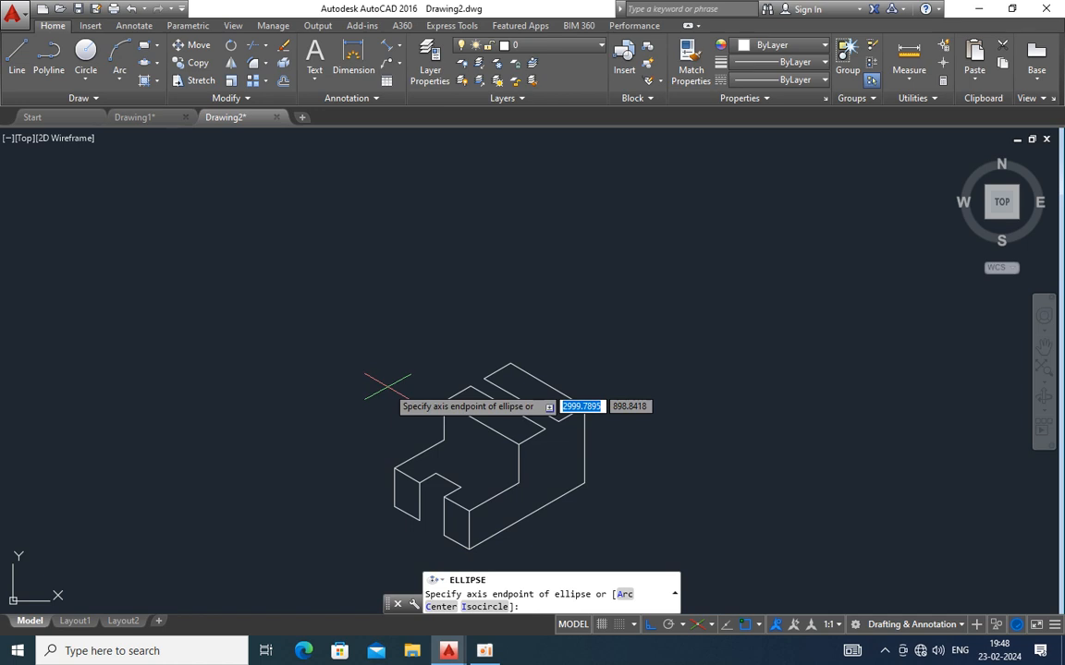
type("i")
key("Return")
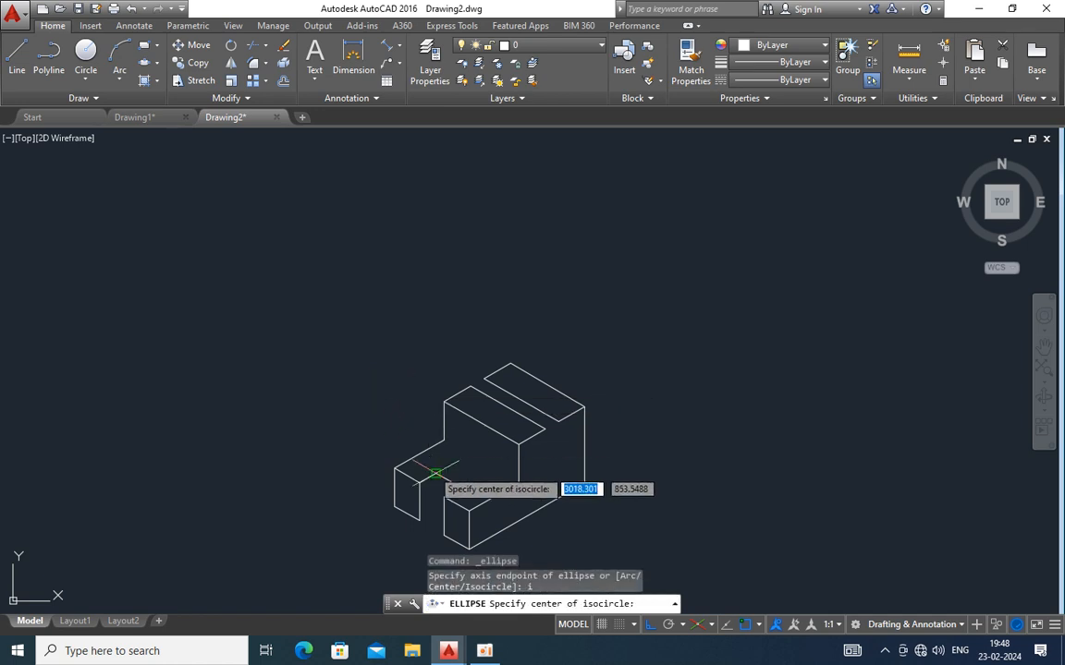
left_click(448, 481)
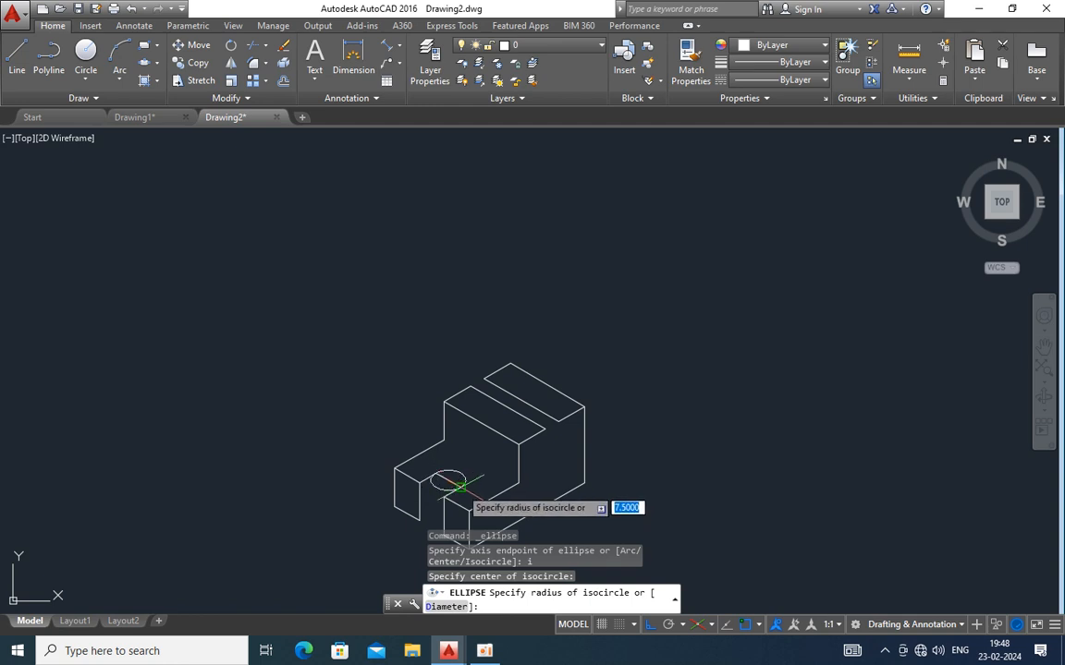
left_click(457, 489)
- Trim away the front half of the isocircle, leaving the slot's rounded inner end
scroll(480, 459, "up", 2)
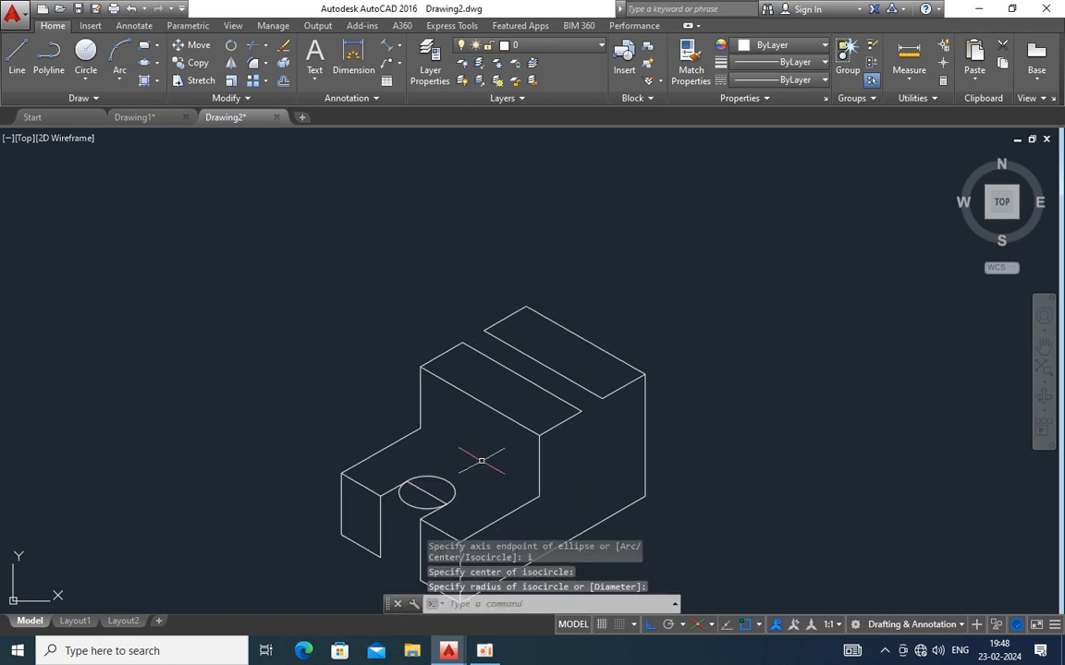
type("tr")
key("Return")
key("Return")
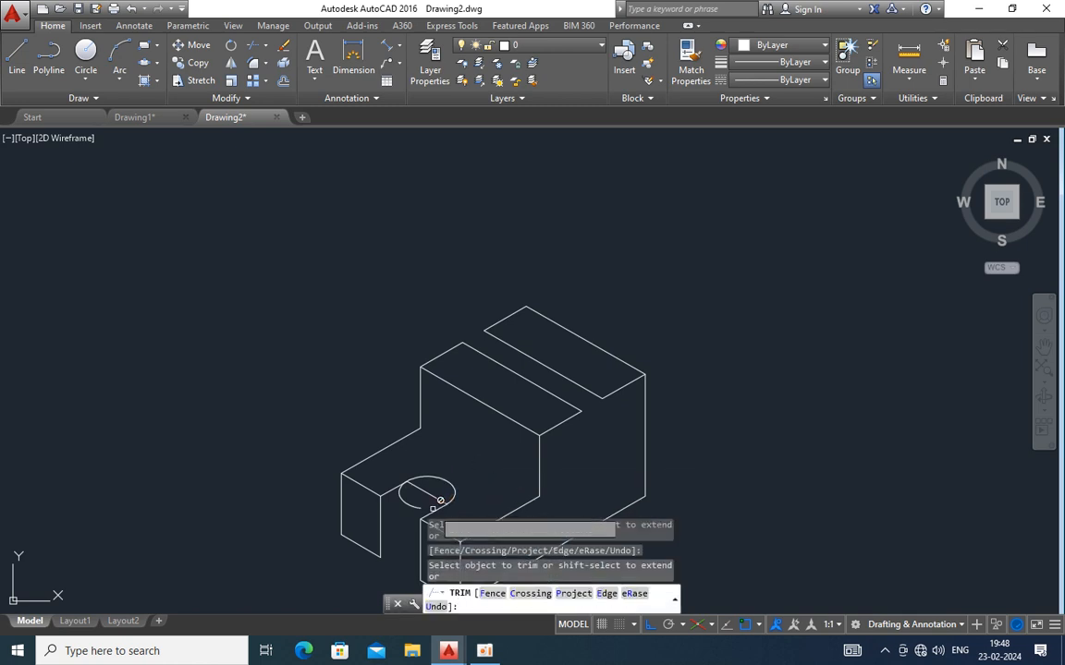
left_click(410, 504)
key("Escape")
- Delete the straight line across the slot's rounded end
left_click(426, 492)
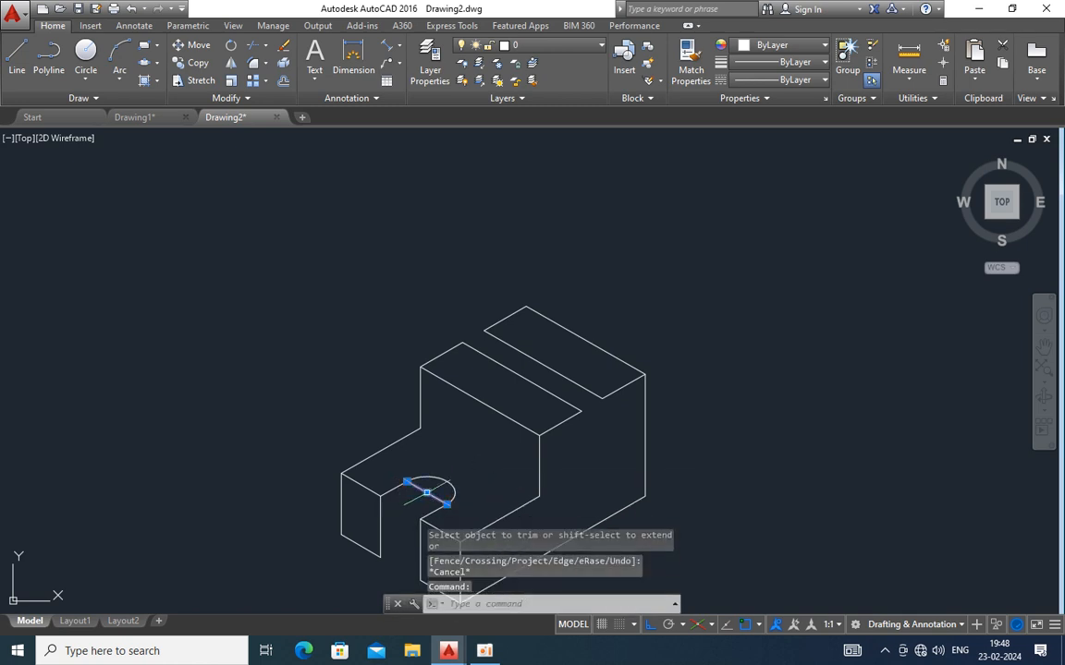
key("Delete")
scroll(435, 458, "down", 2)
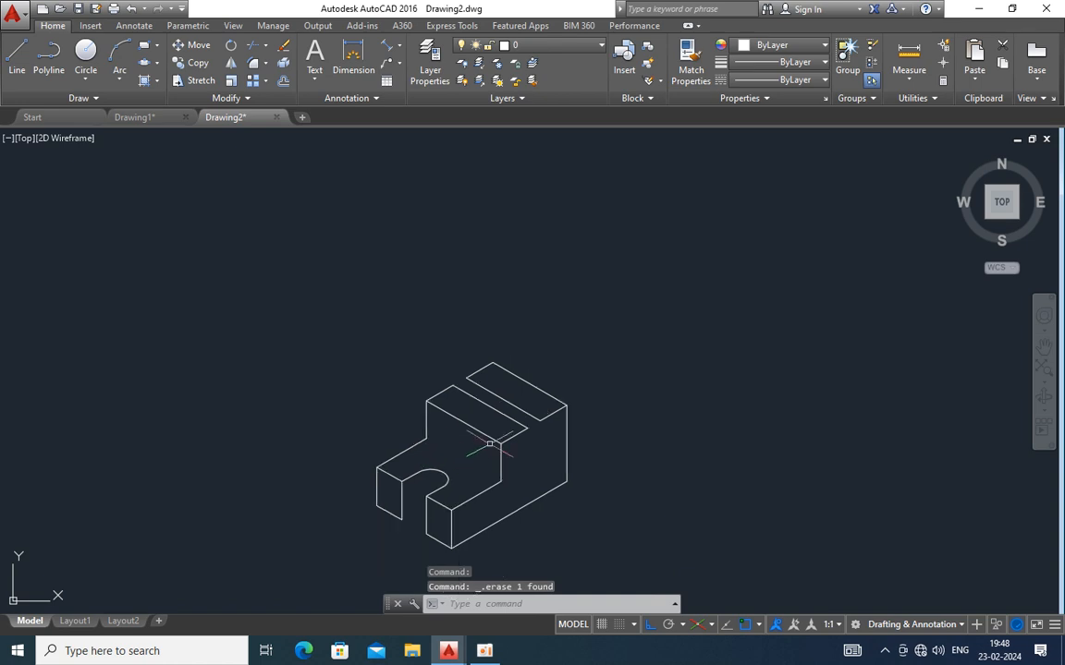
- Draw a vertical line about 20 units long down from the far corner of the top groove's rear edge, in the right isoplane
left_click(15, 57)
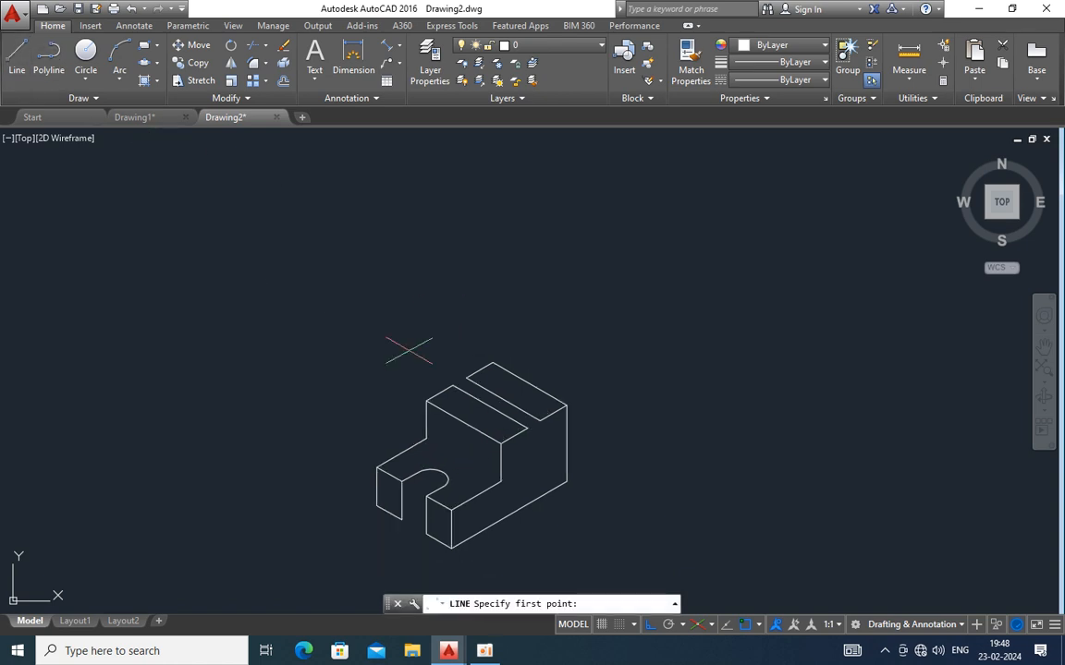
scroll(490, 383, "up", 2)
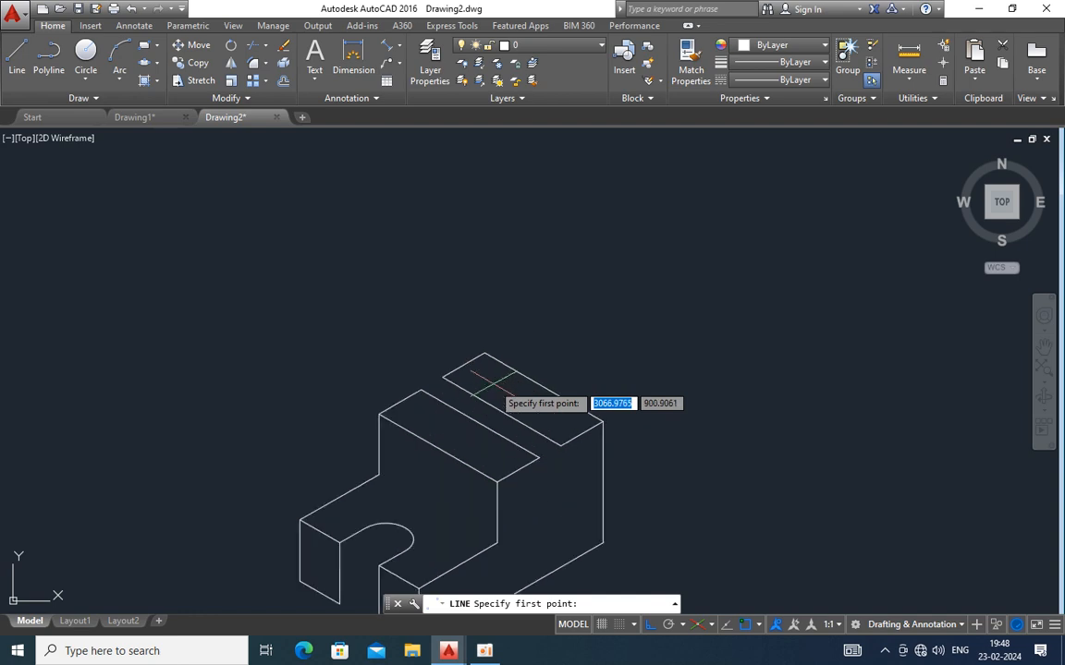
left_click(445, 377)
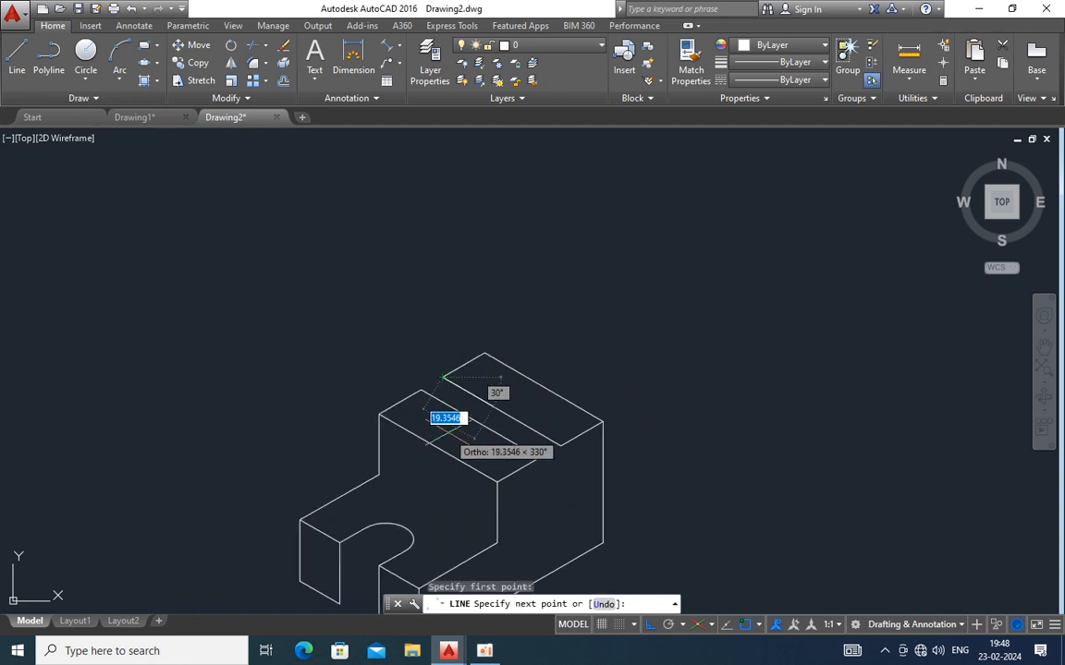
key("F5")
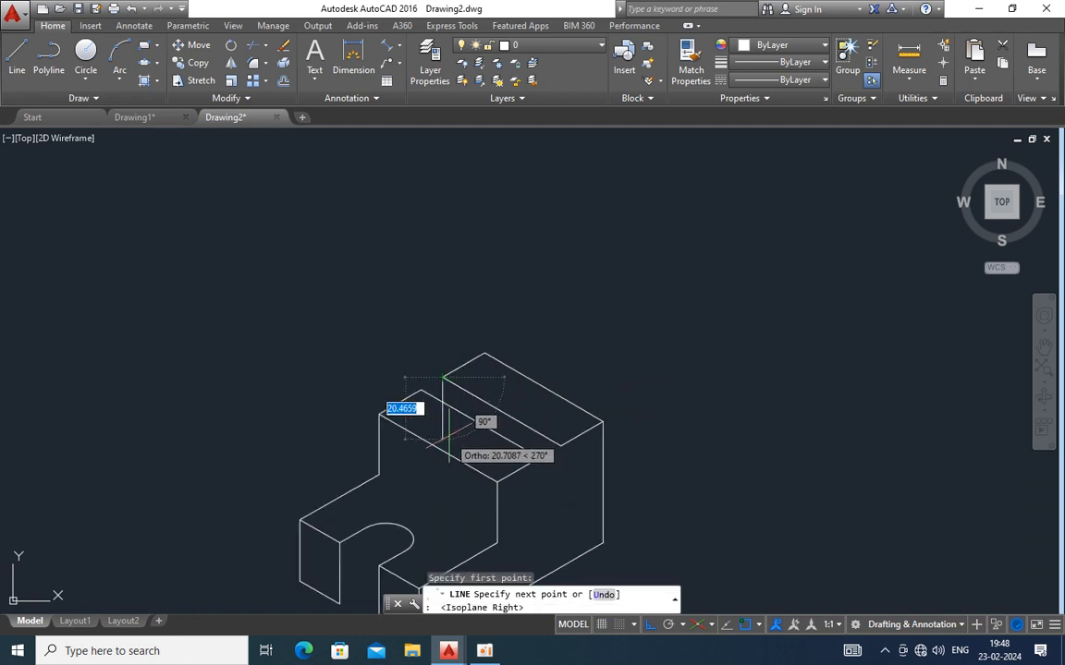
key("Escape")
- Trim the new vertical line where it passes below the groove's front top edge
type("t")
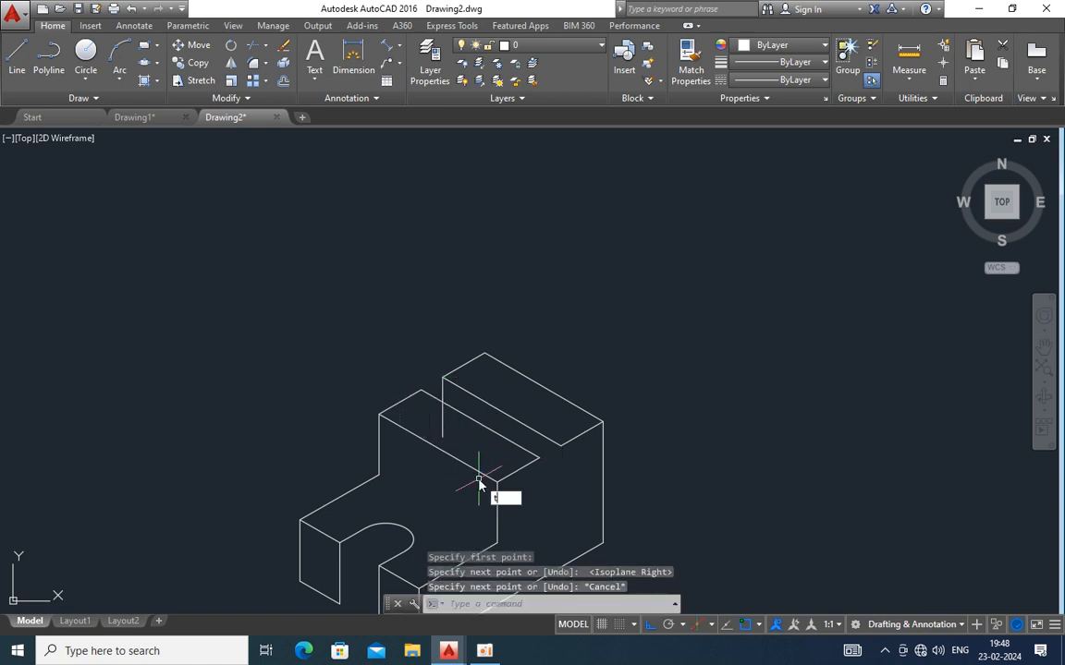
type("s or")
key("Return")
key("Return")
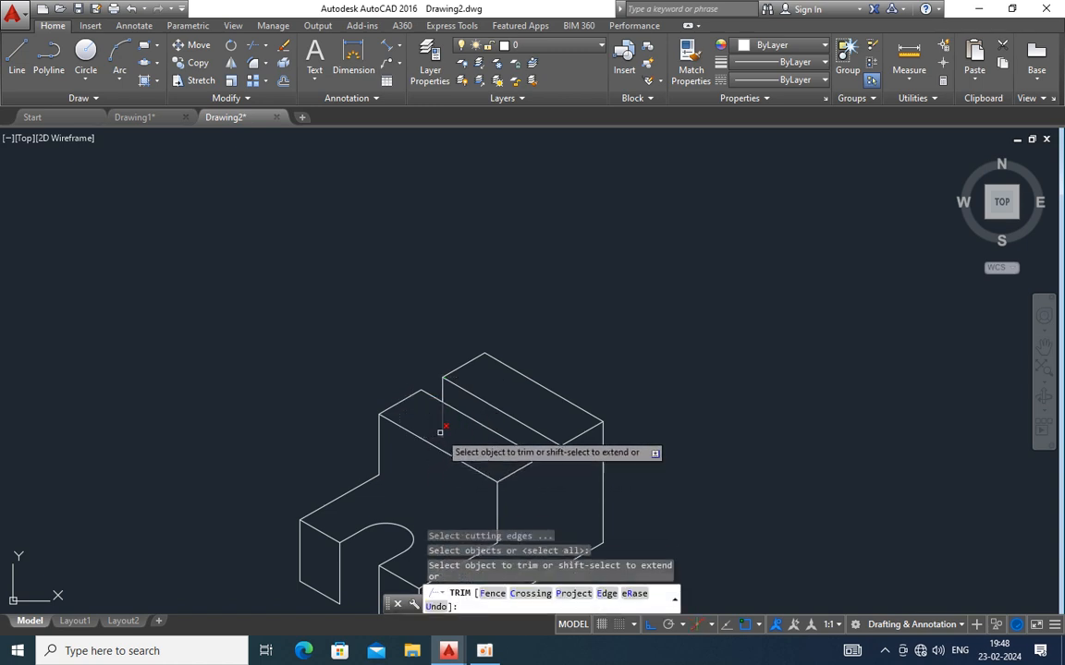
key("Escape")
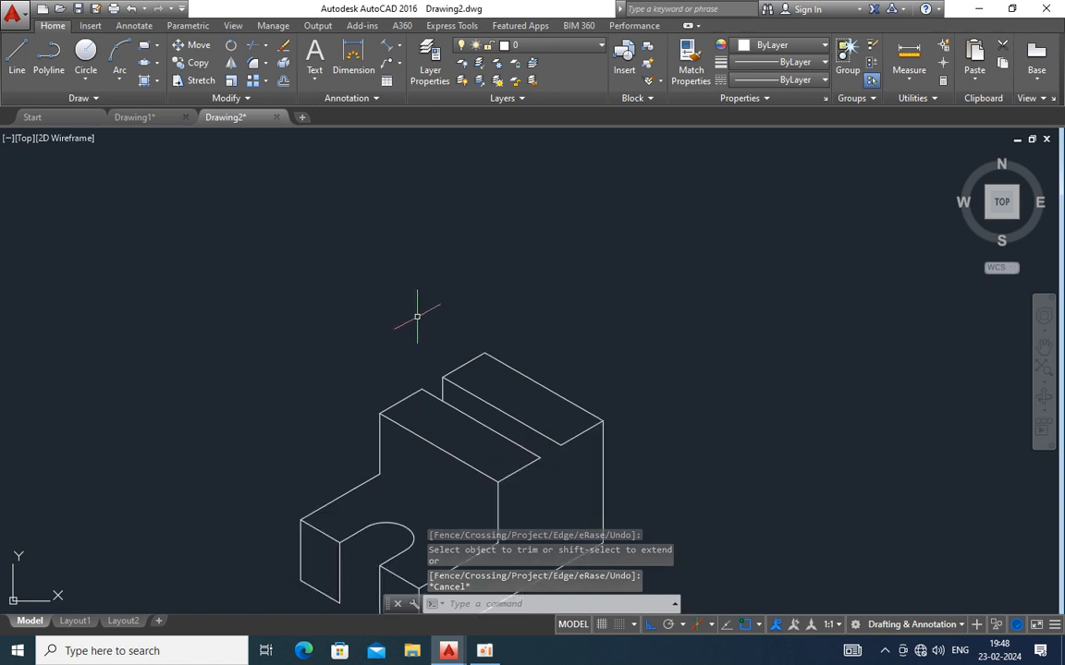
- Draw a 20-unit construction line into the side face from the midpoint of the bracket's rear vertical edge
left_click(17, 58)
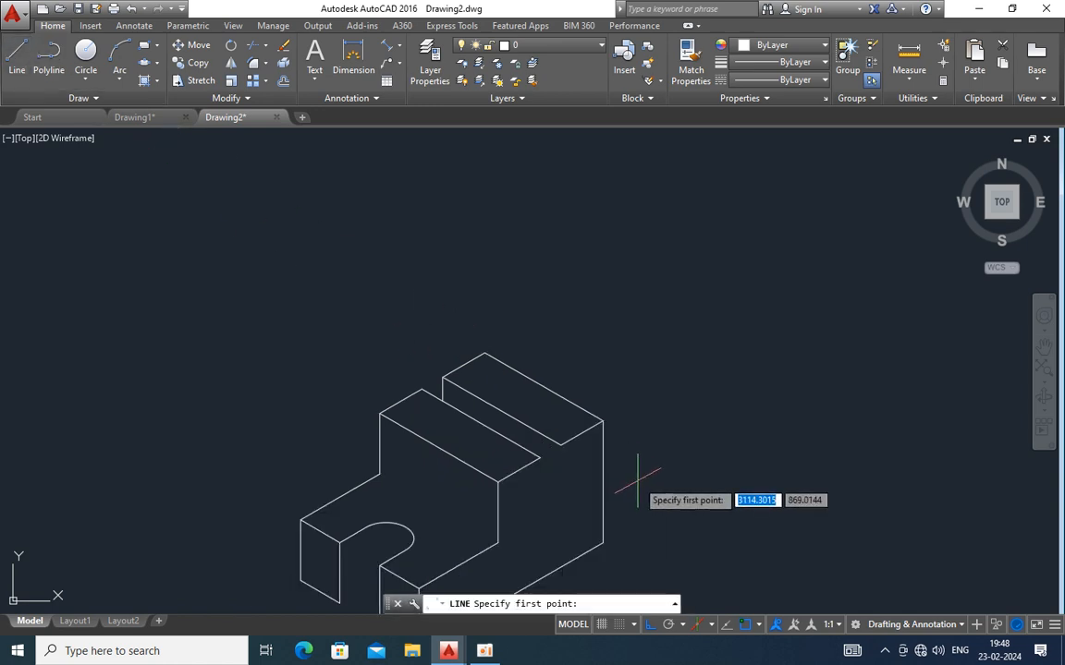
scroll(636, 479, "down", 3)
scroll(629, 487, "up", 5)
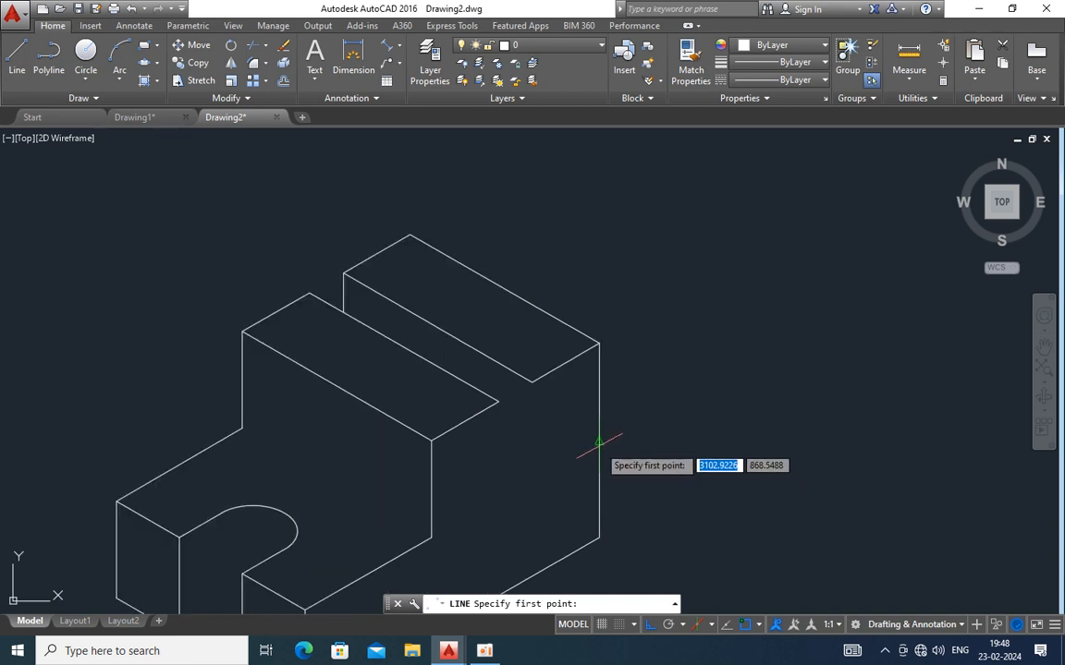
left_click(599, 443)
type("2")
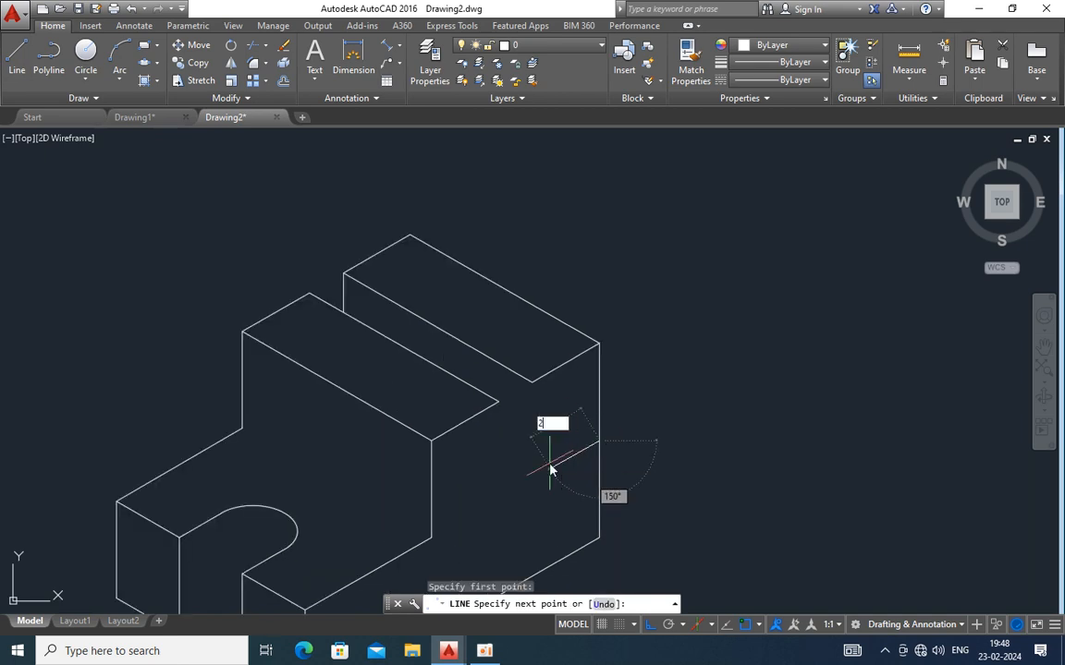
type("0")
key("Return")
key("Escape")
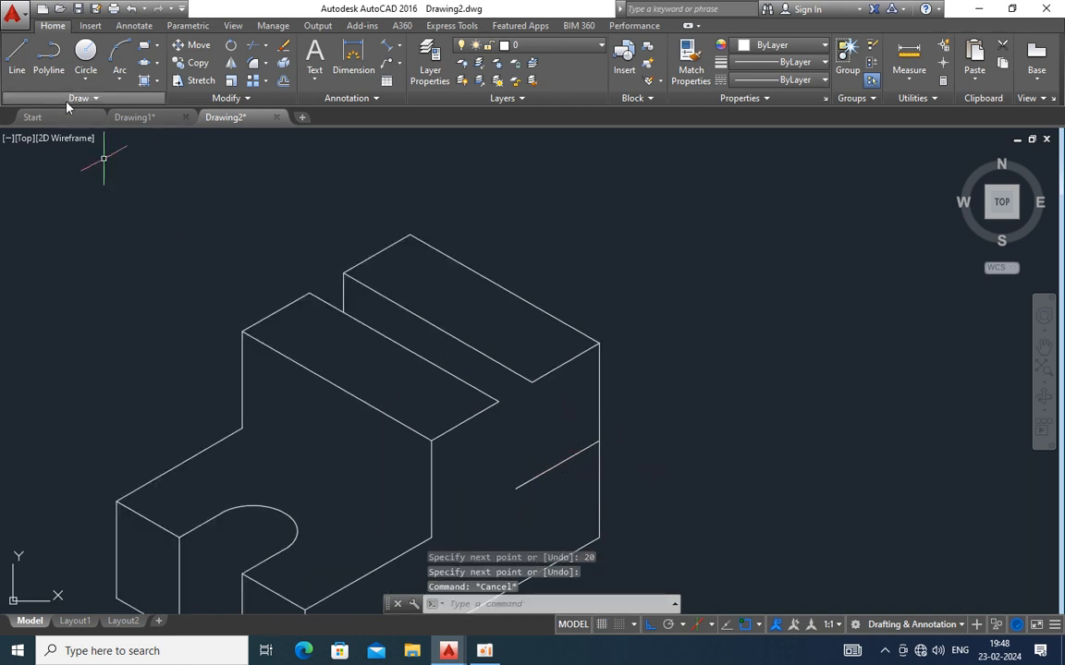
- Draw a 25-unit diameter isocircle in the right isoplane, centred on the free end of the 20-unit construction line
left_click(144, 62)
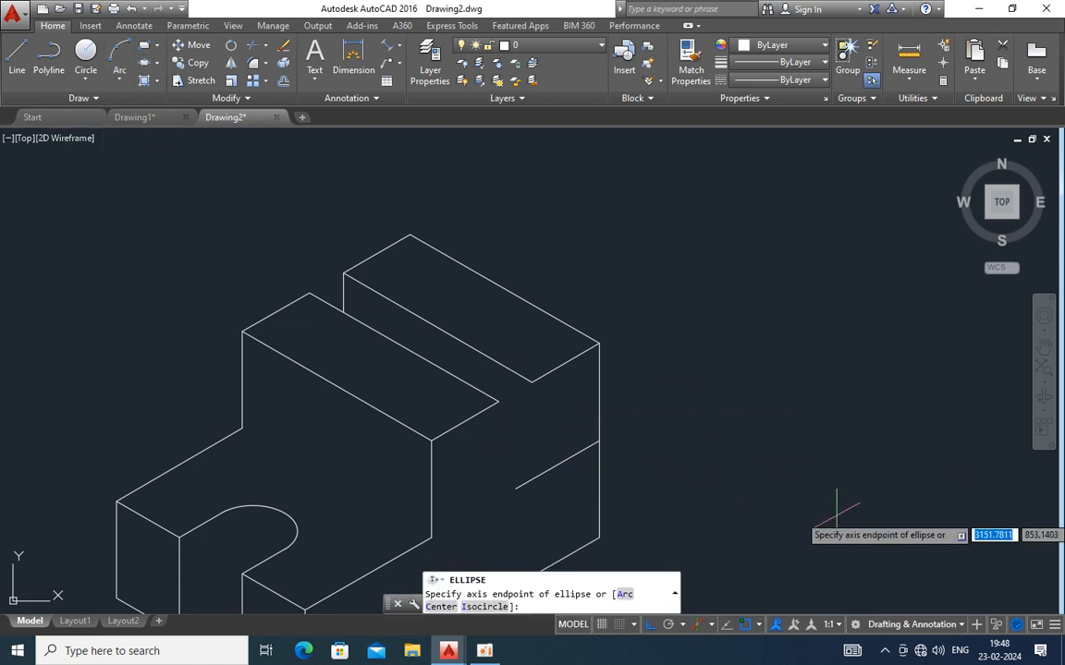
type("i")
key("Return")
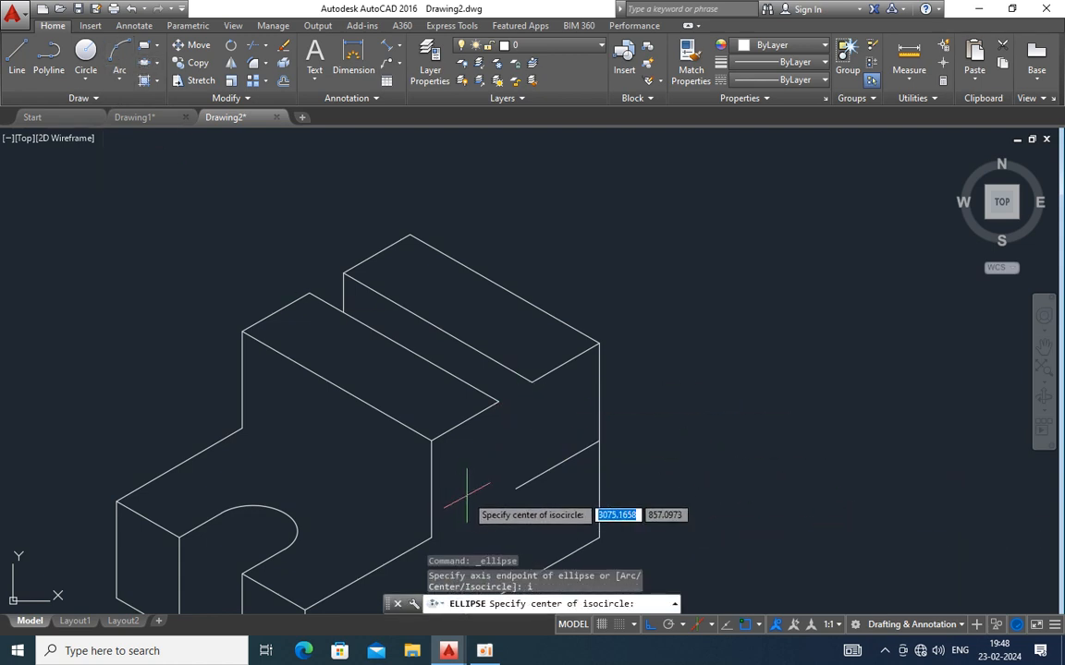
left_click(515, 488)
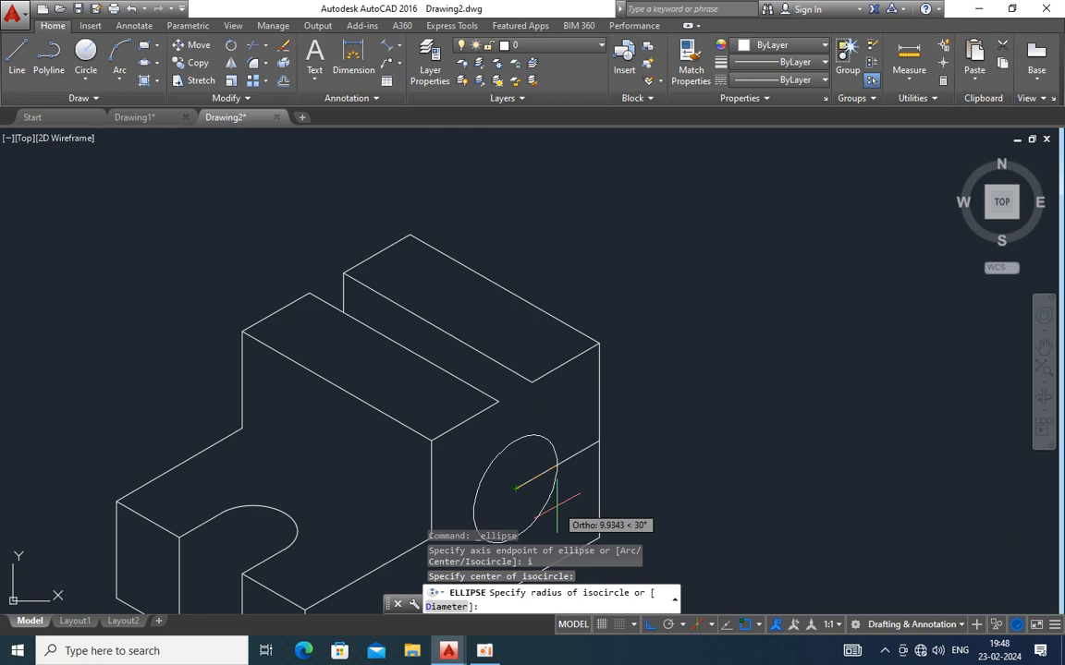
type("d")
key("Return")
type("25")
key("Return")
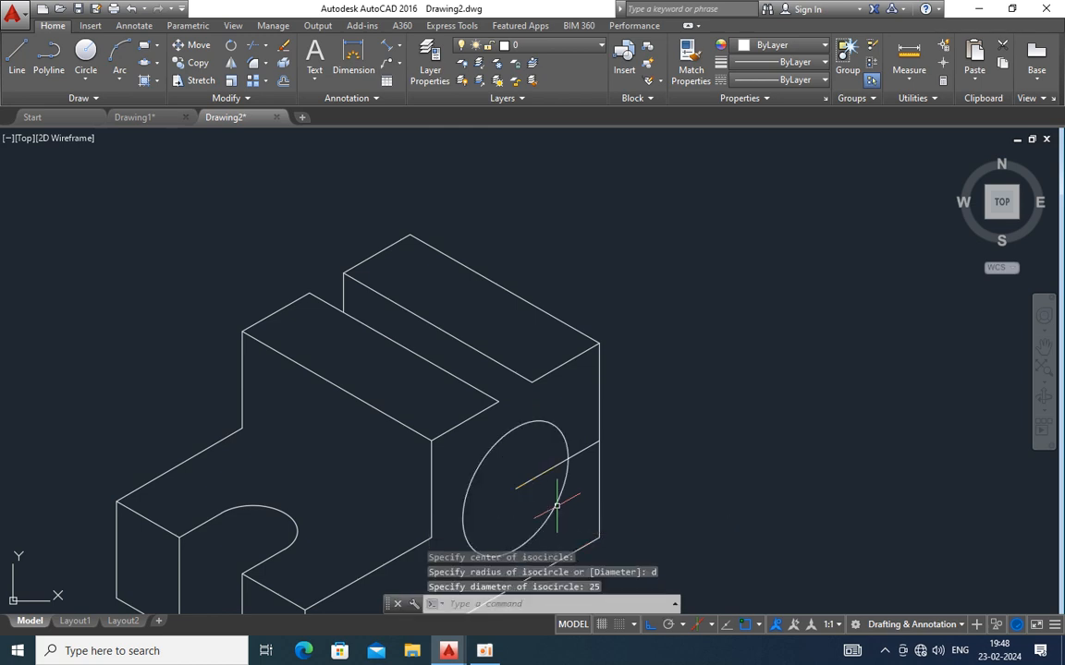
key("Escape")
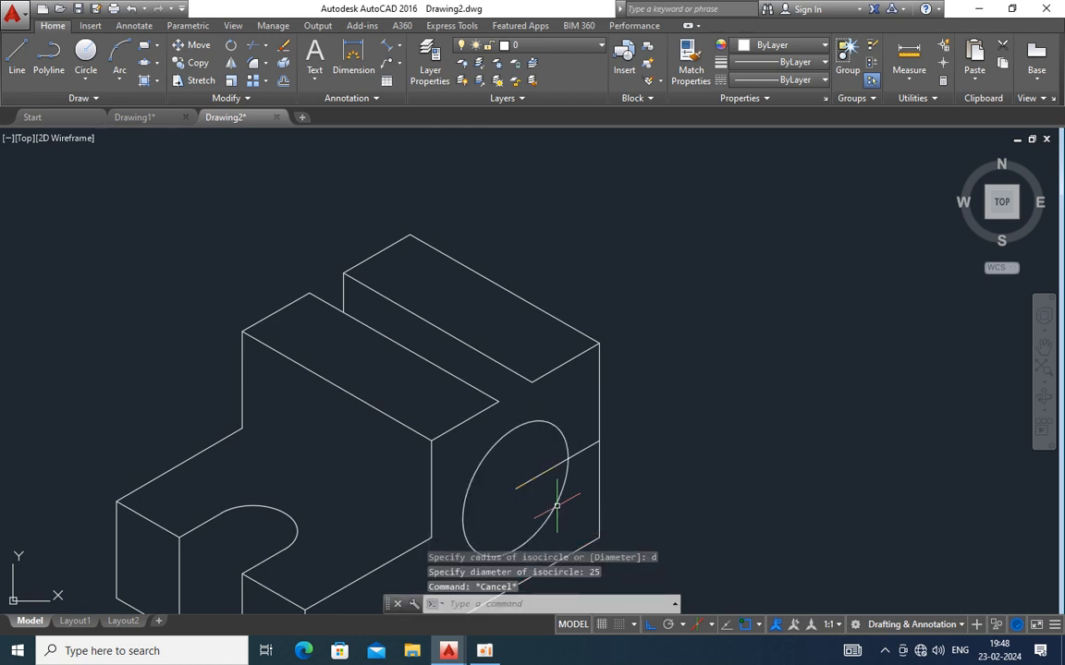
- Draw two vertical lines from the groove's near top corners down into the isocircle
left_click(15, 53)
left_click(499, 403)
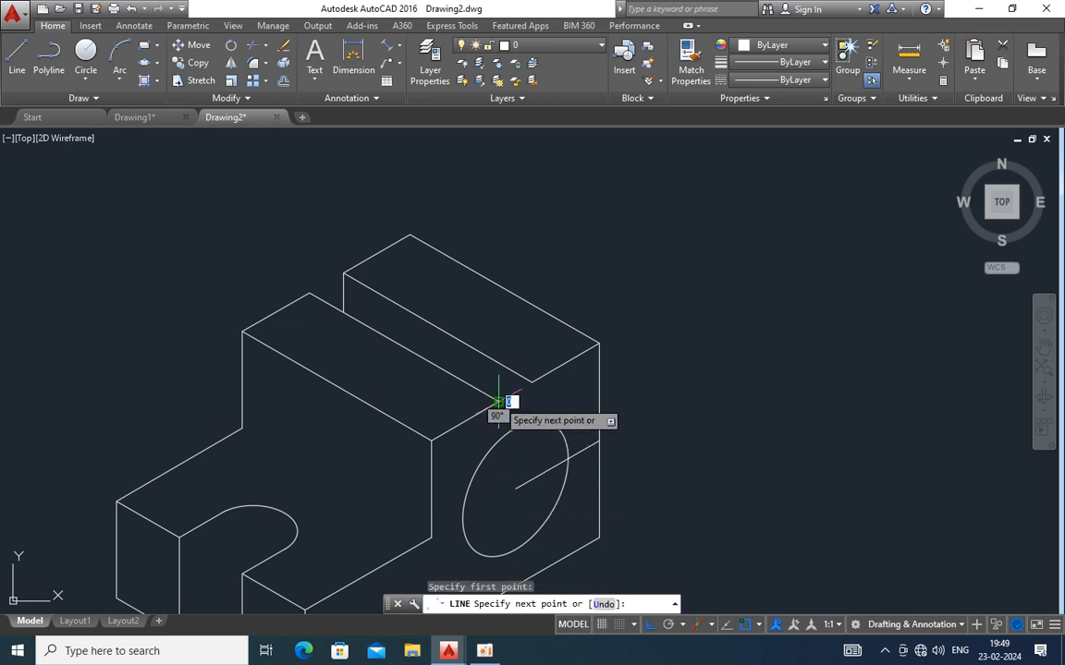
left_click(499, 469)
key("Escape")
key("Return")
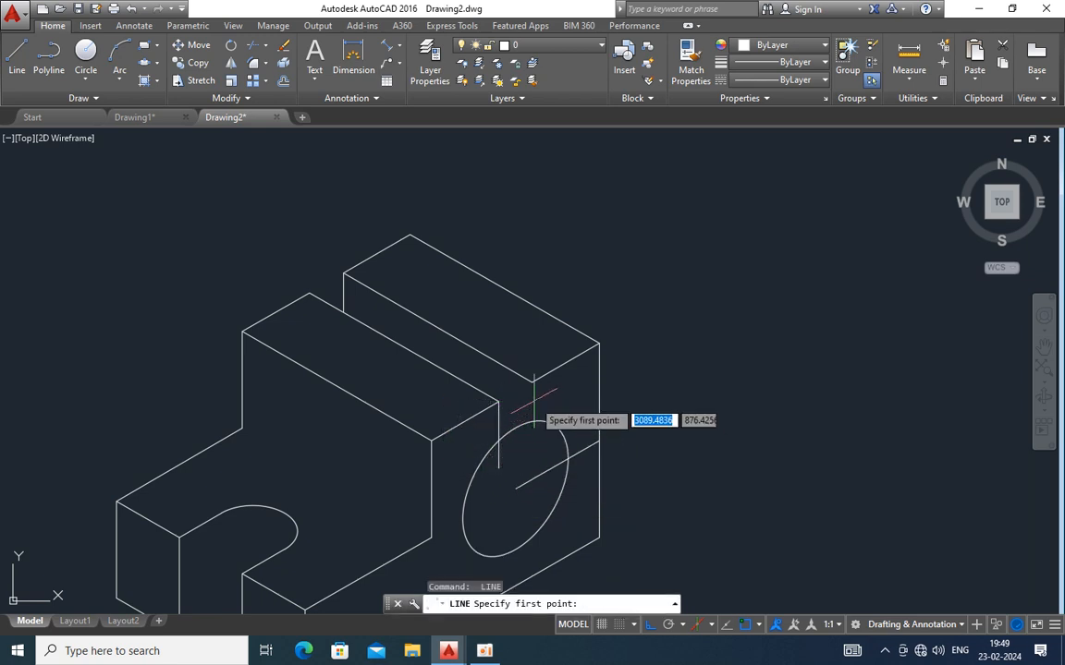
left_click(532, 382)
left_click(531, 447)
key("Escape")
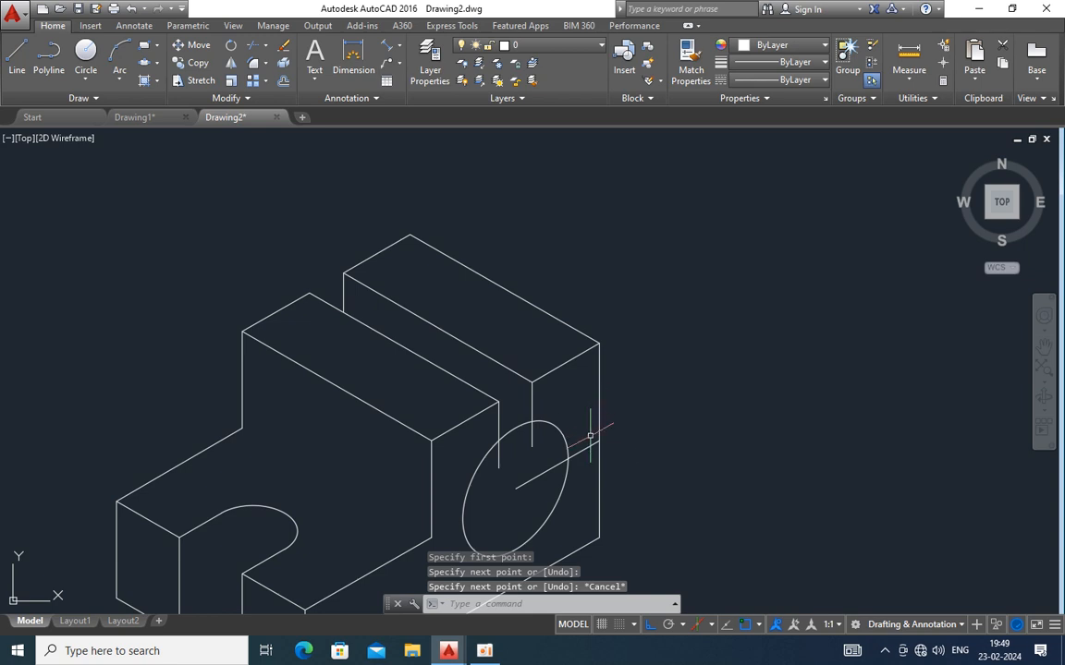
- Trim the two vertical lines inside the isocircle and the arc between them to open the groove into the hole
type("tr")
key("Return")
key("Return")
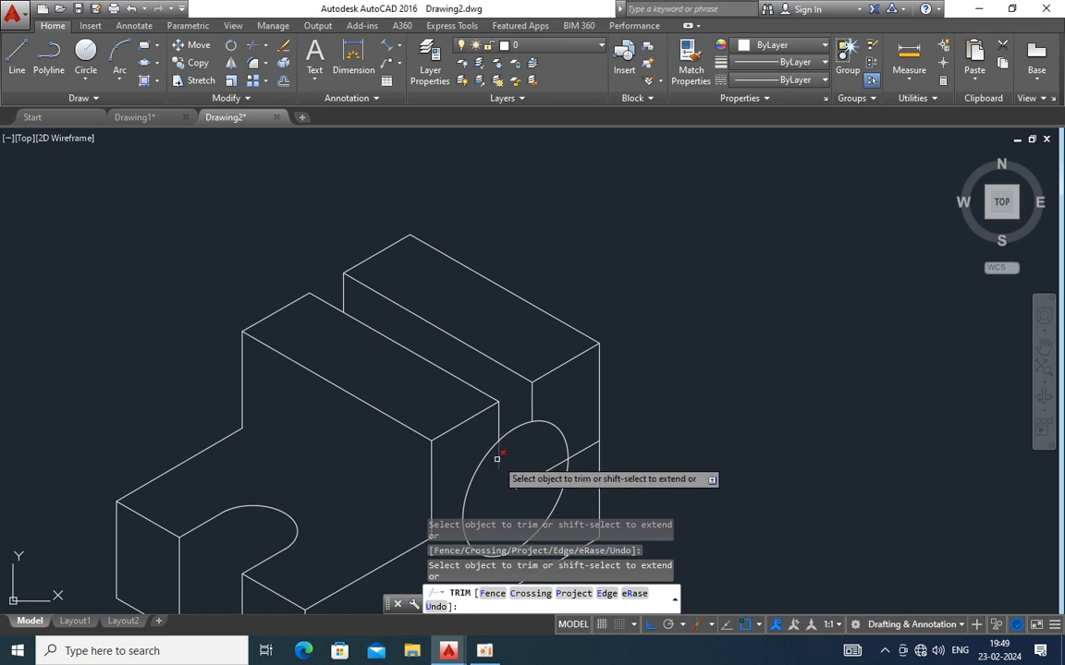
left_click(515, 430)
key("Escape")
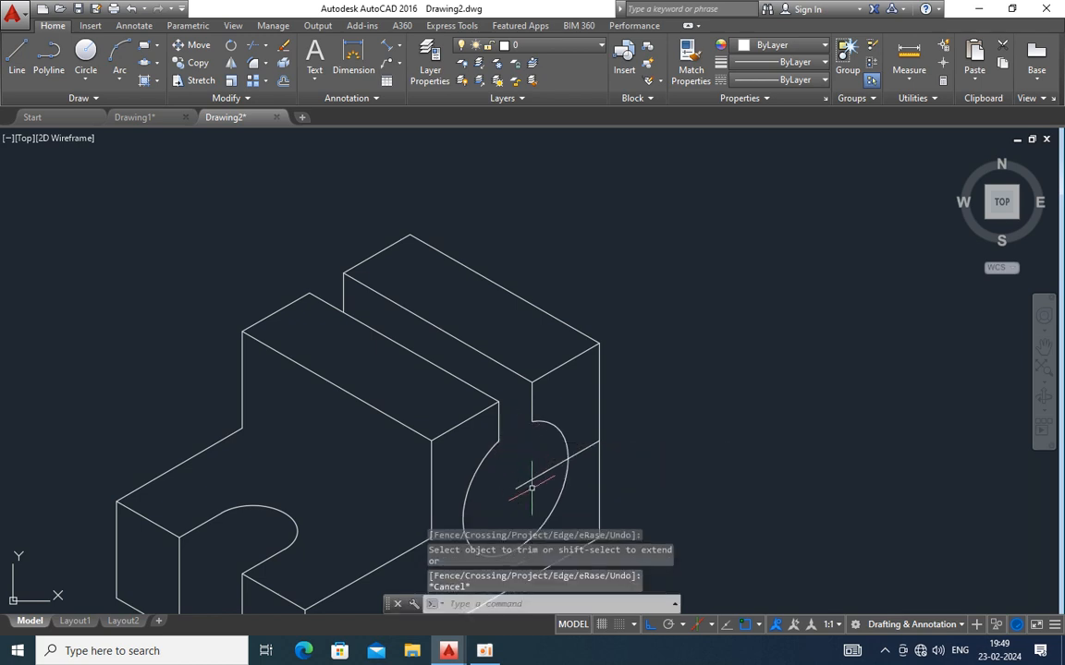
- Delete the 20-unit construction line running to the hole's centre
left_click(532, 481)
key("Delete")
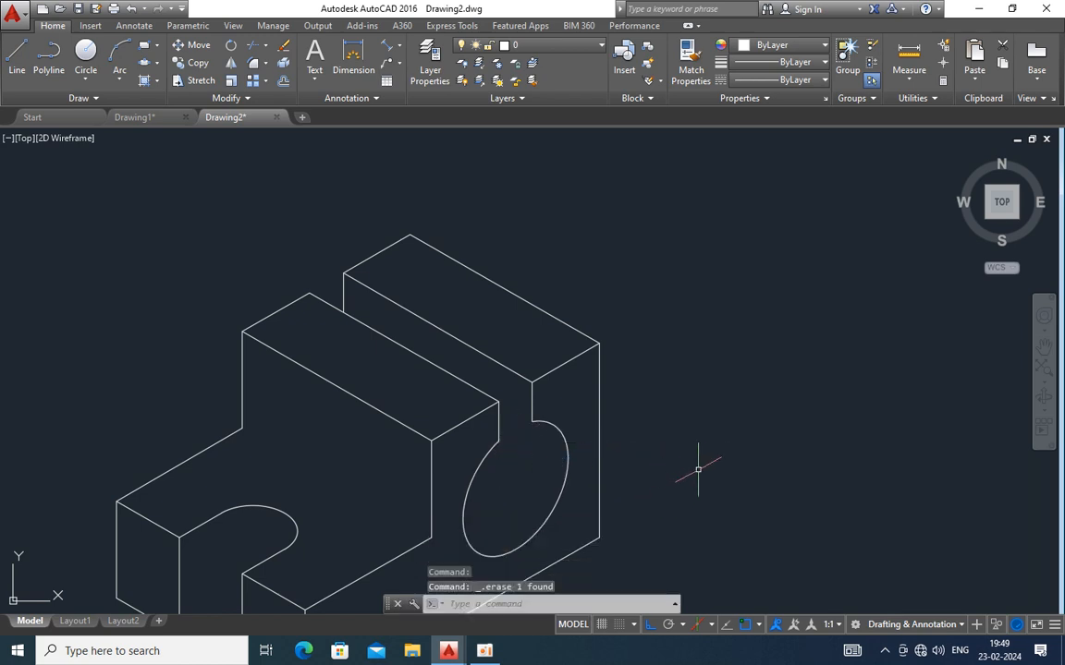
scroll(695, 466, "down", 4)
scroll(698, 469, "up", 4)
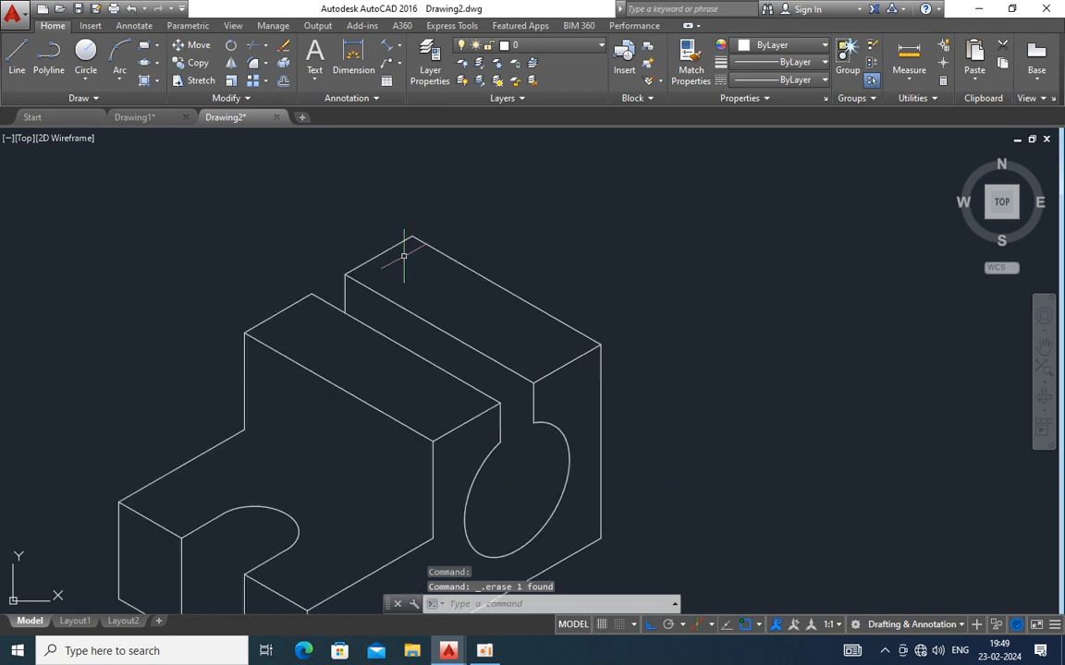
- Draw a line about 67 units long at 150° from the lower end of the groove's rear wall, in the left isoplane
left_click(17, 59)
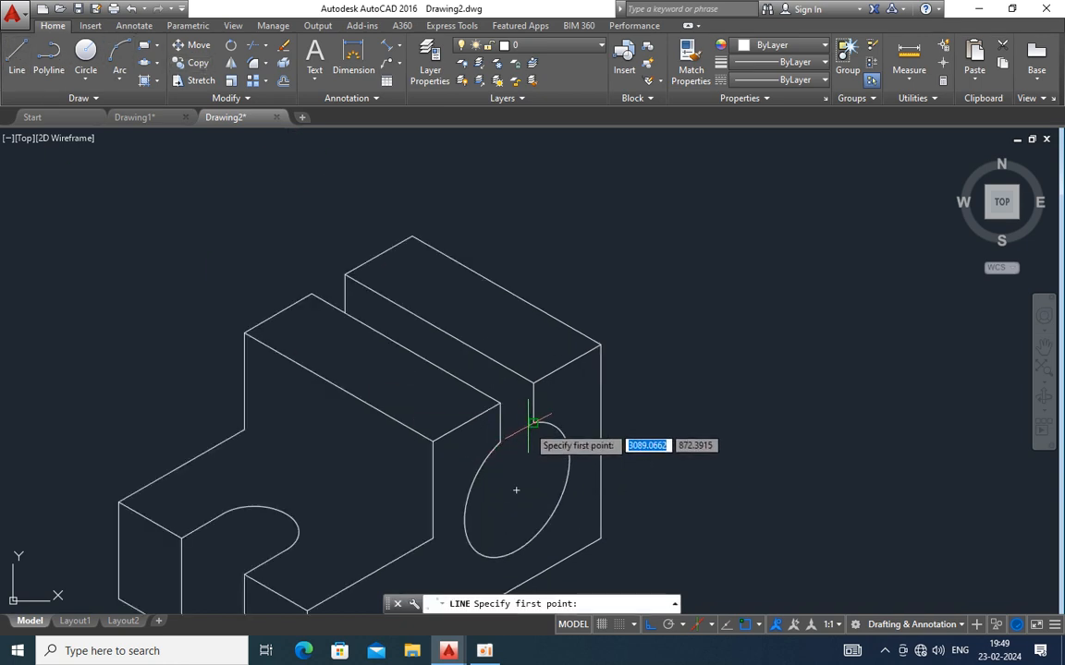
left_click(533, 423)
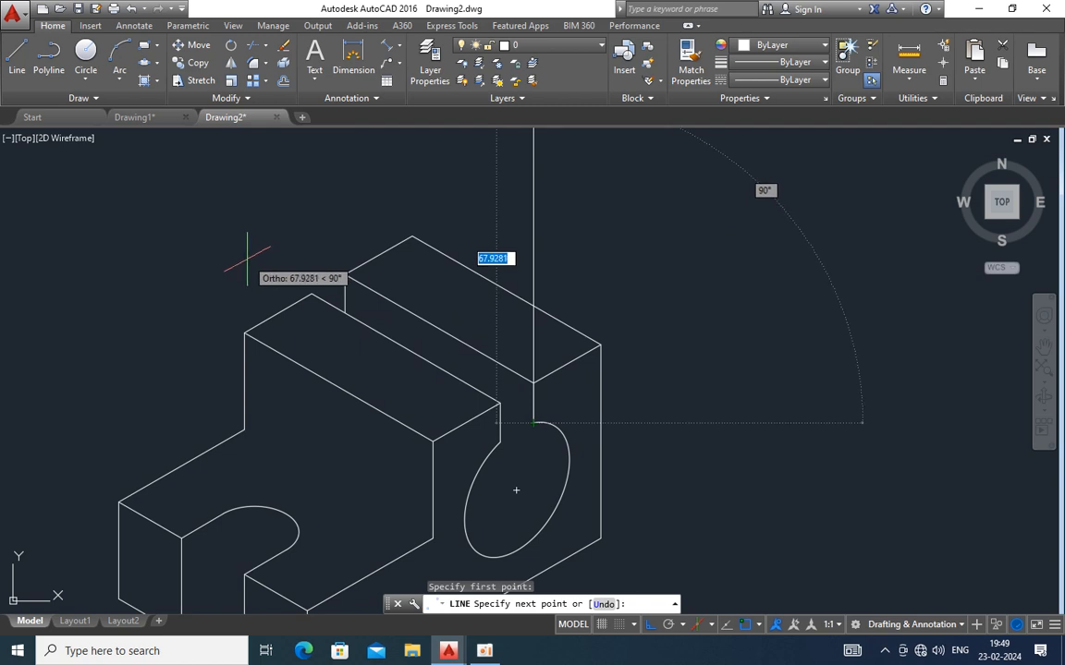
key("F5")
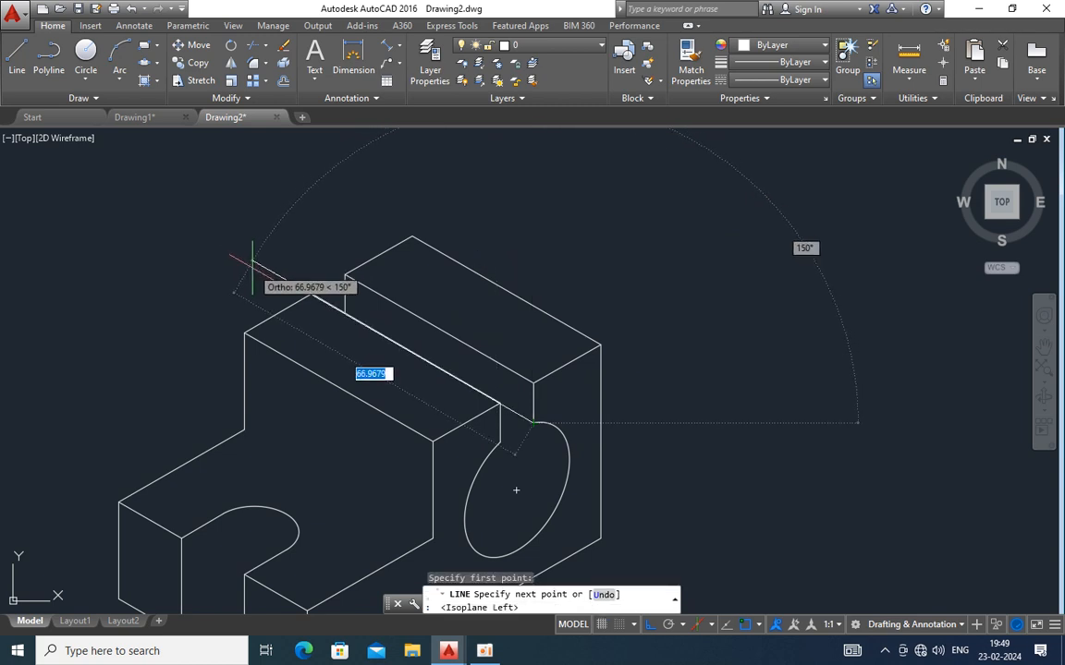
key("Escape")
- Extend the short vertical edge at the groove's far end down to the new long line
scroll(320, 302, "up", 5)
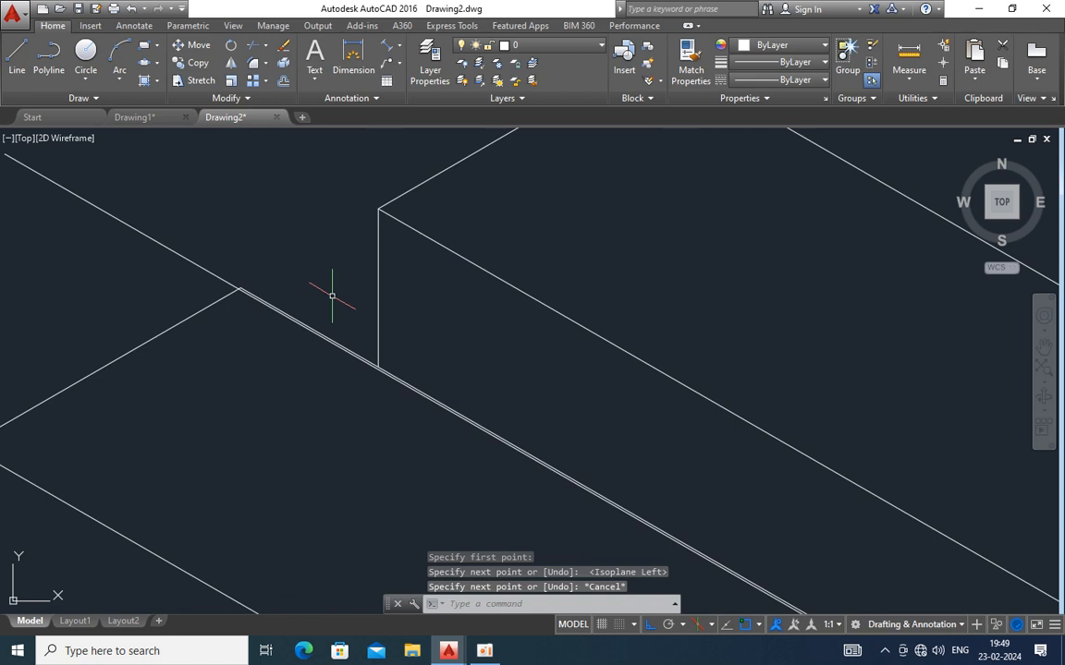
scroll(332, 296, "up", 2)
type("ex")
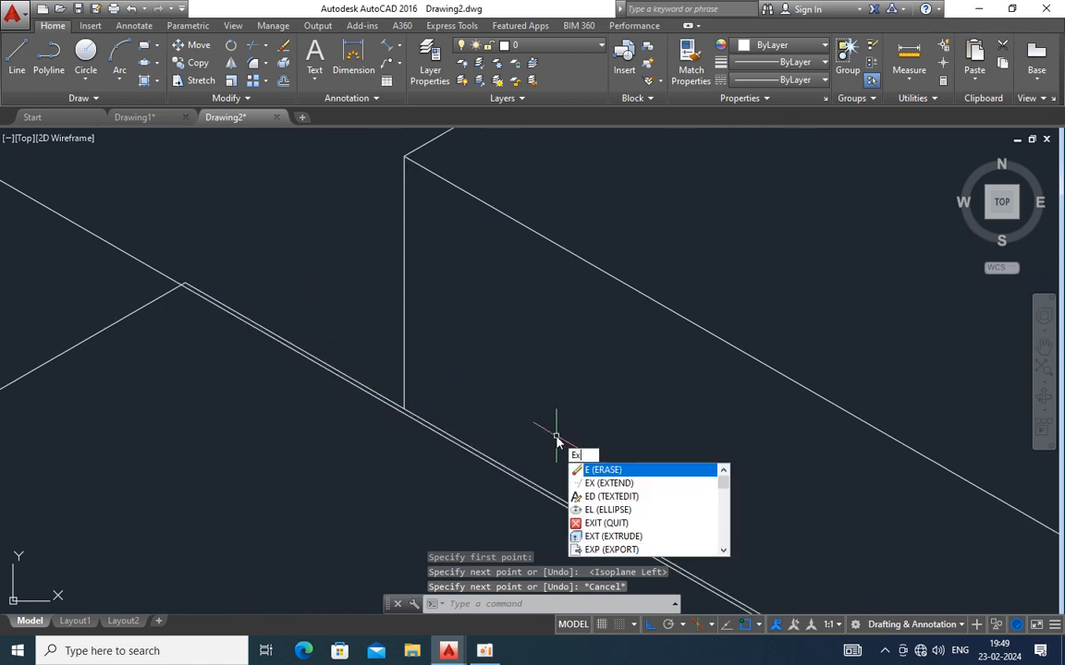
key("Return")
key("Return")
left_click(398, 379)
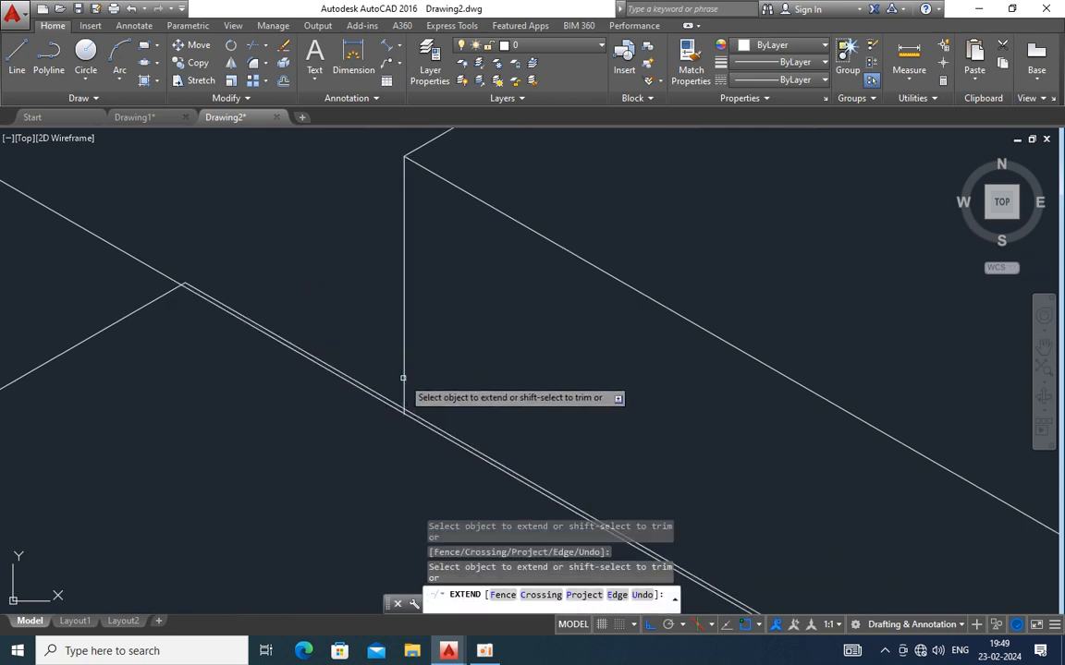
key("Escape")
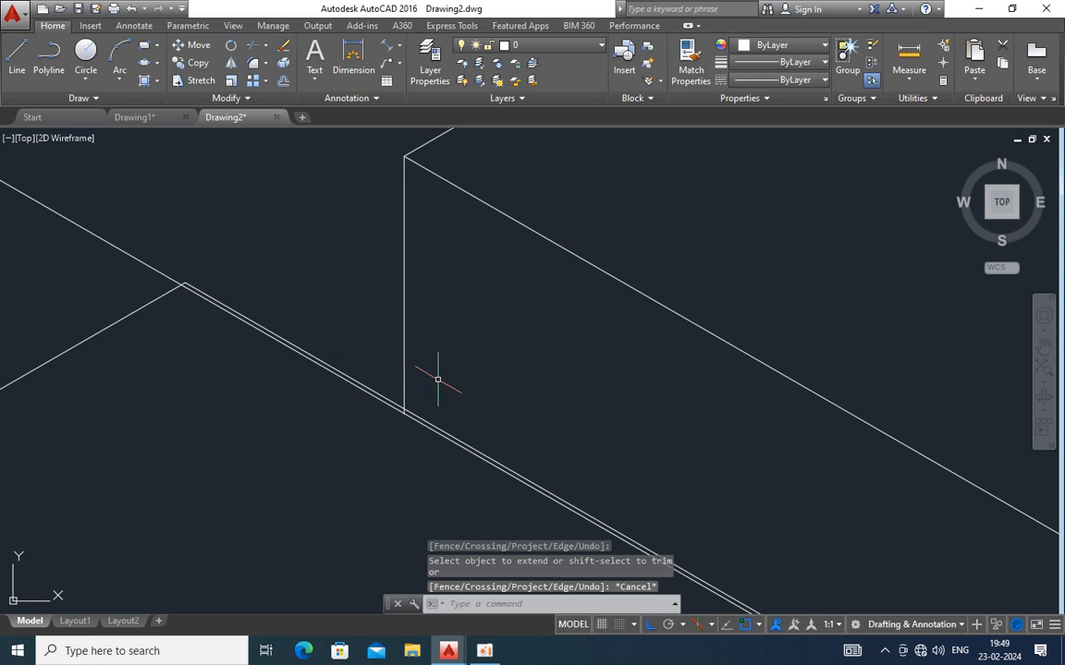
- Trim the part of the long groove line that runs past the far vertical edge
type("tr")
key("Return")
key("Return")
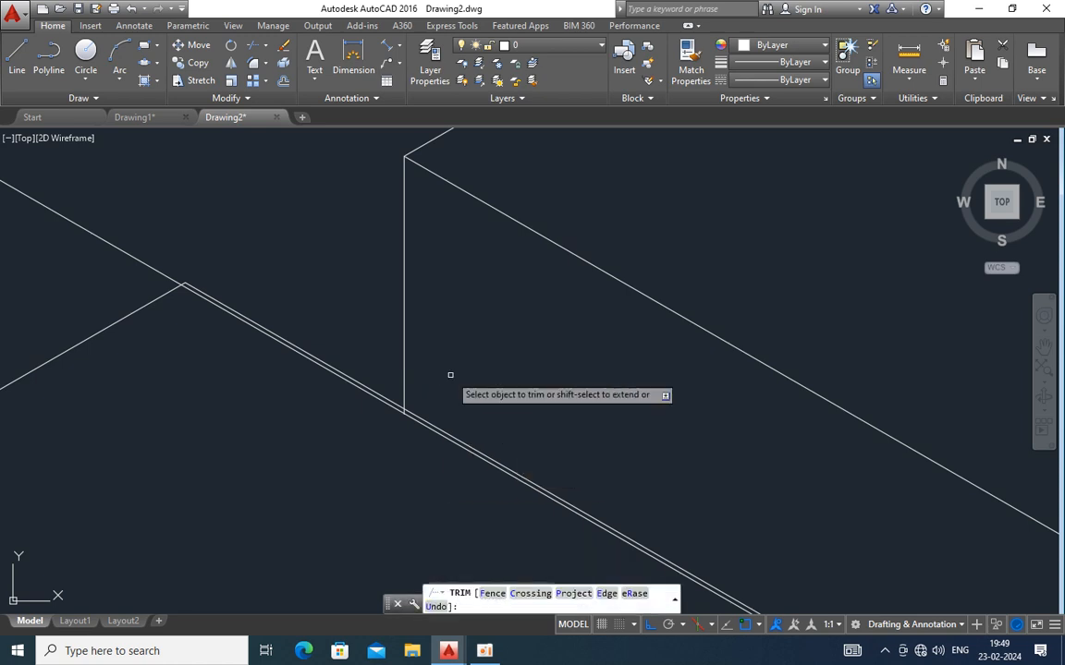
left_click(156, 268)
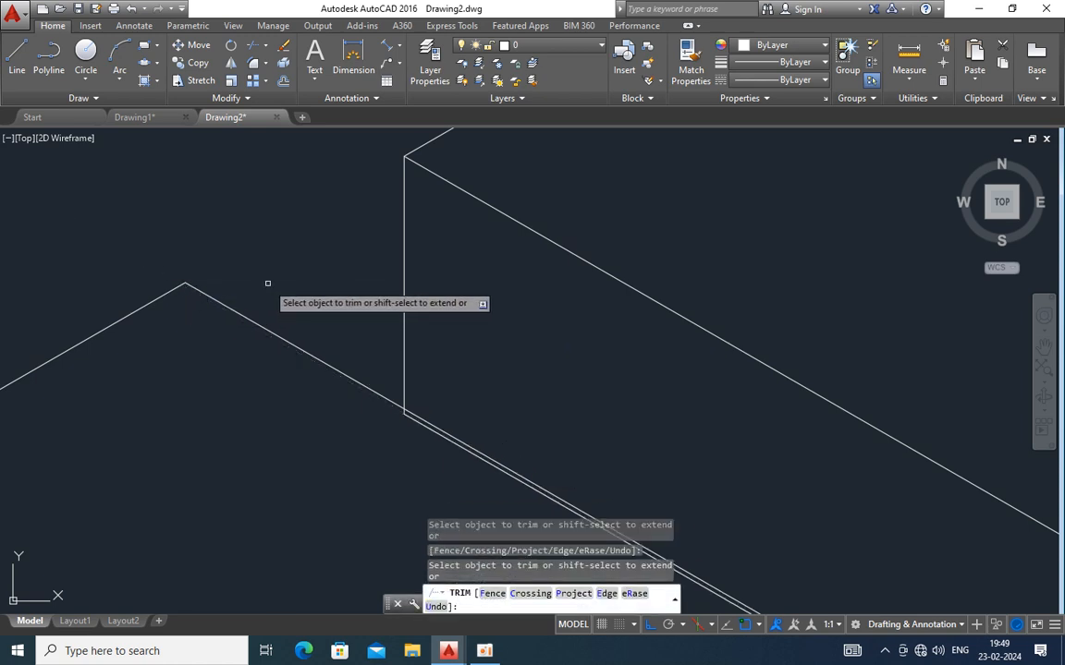
key("Escape")
- Draw a line about 39 units long at 30° from the far arm's lower inner corner at the slot opening, in the top isoplane
scroll(269, 282, "down", 2)
scroll(269, 282, "down", 3)
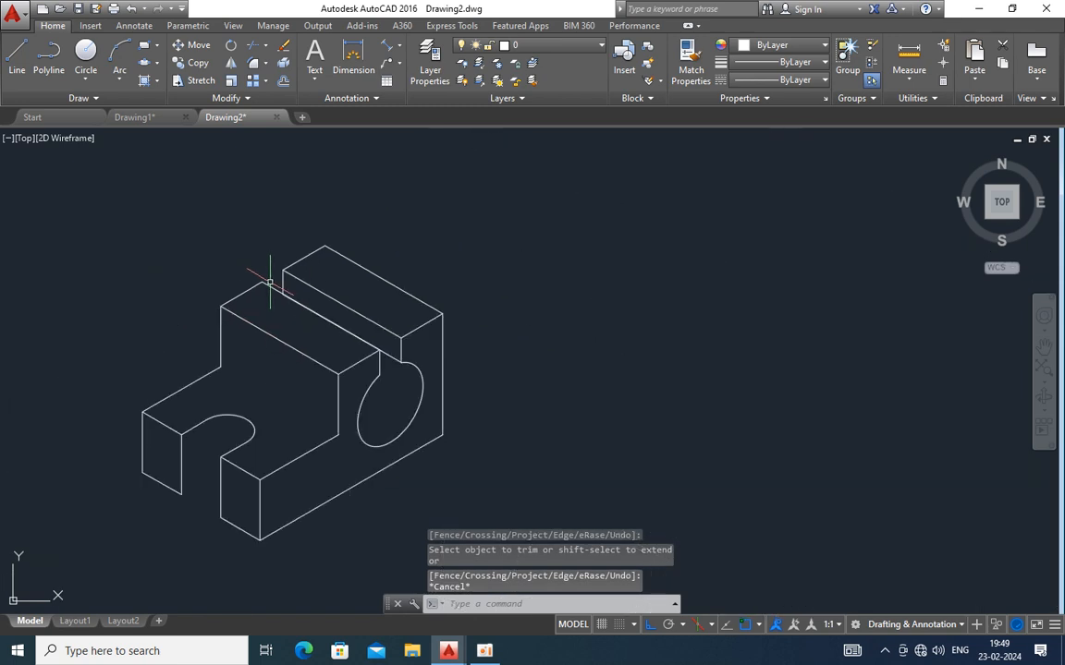
scroll(270, 282, "up", 2)
scroll(286, 363, "down", 2)
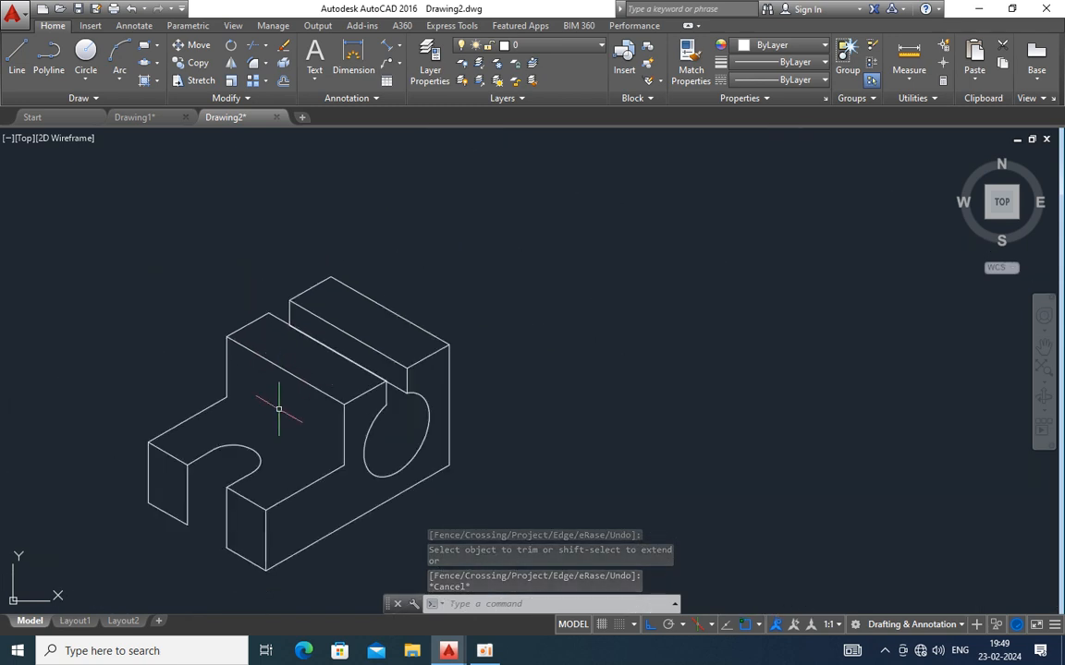
left_click(17, 55)
left_click(187, 524)
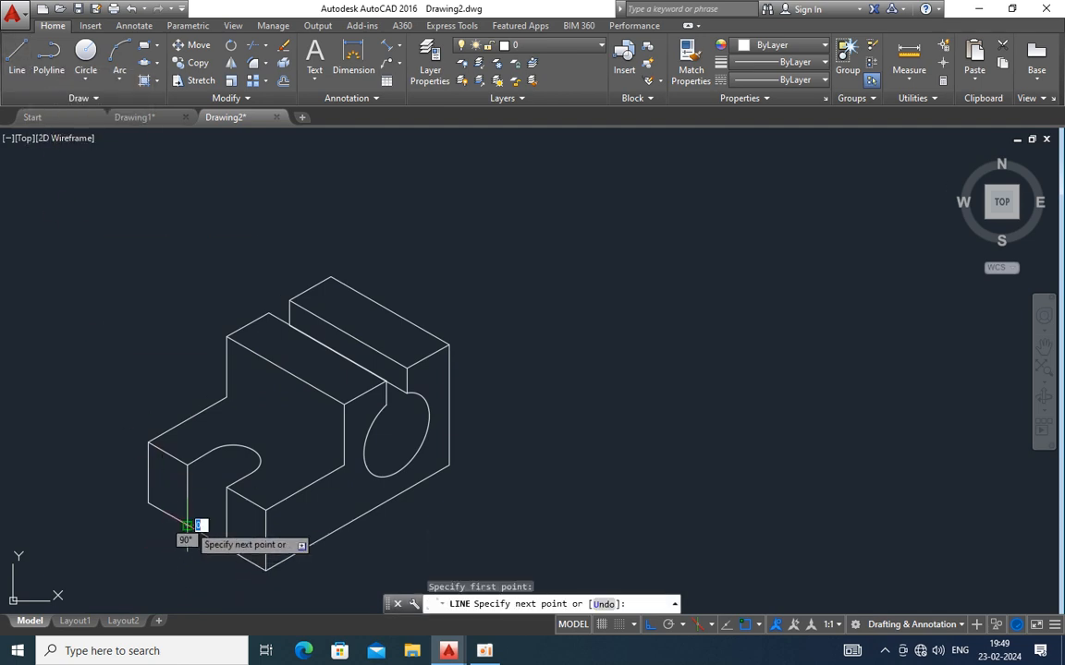
key("F5")
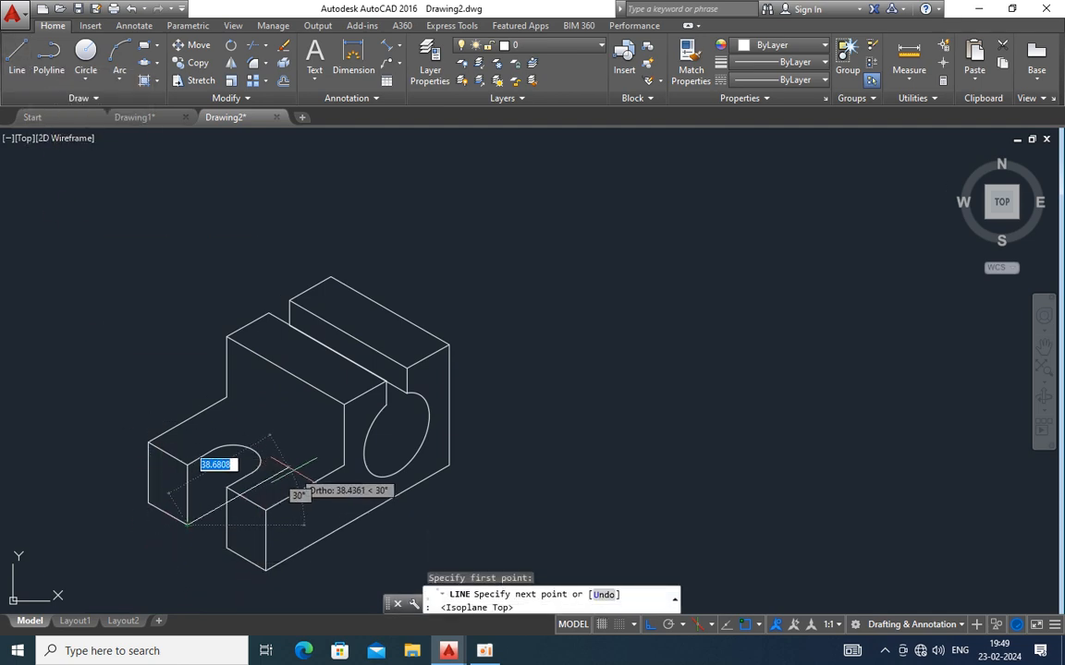
key("Escape")
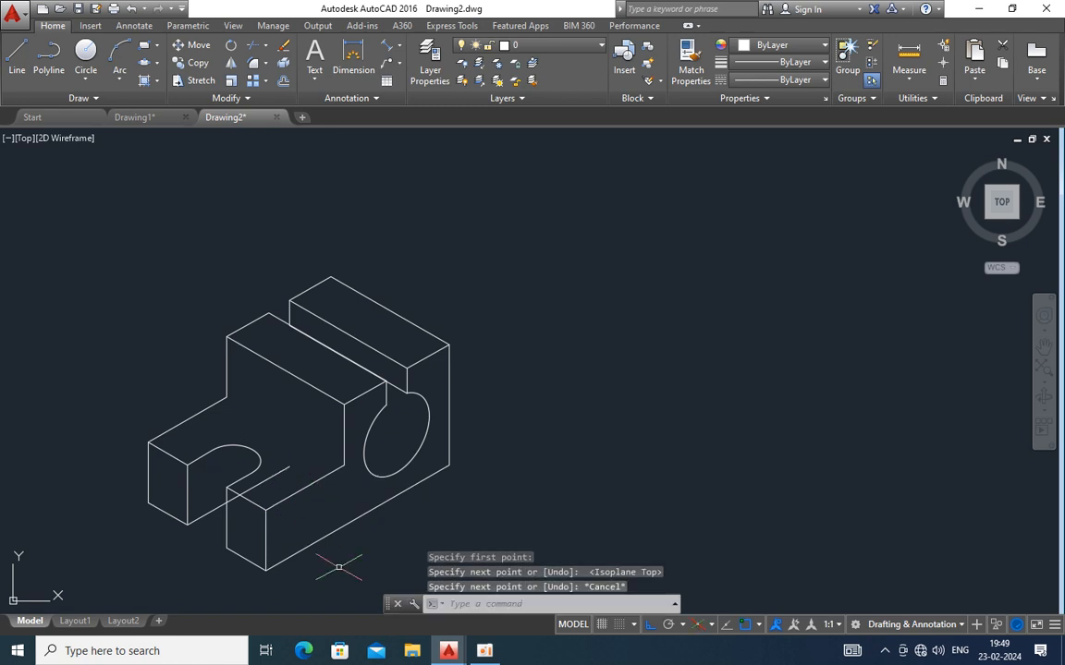
- Trim the part of the new 30° line that runs past the near arm's vertical edge
type("tr")
key("Return")
key("Return")
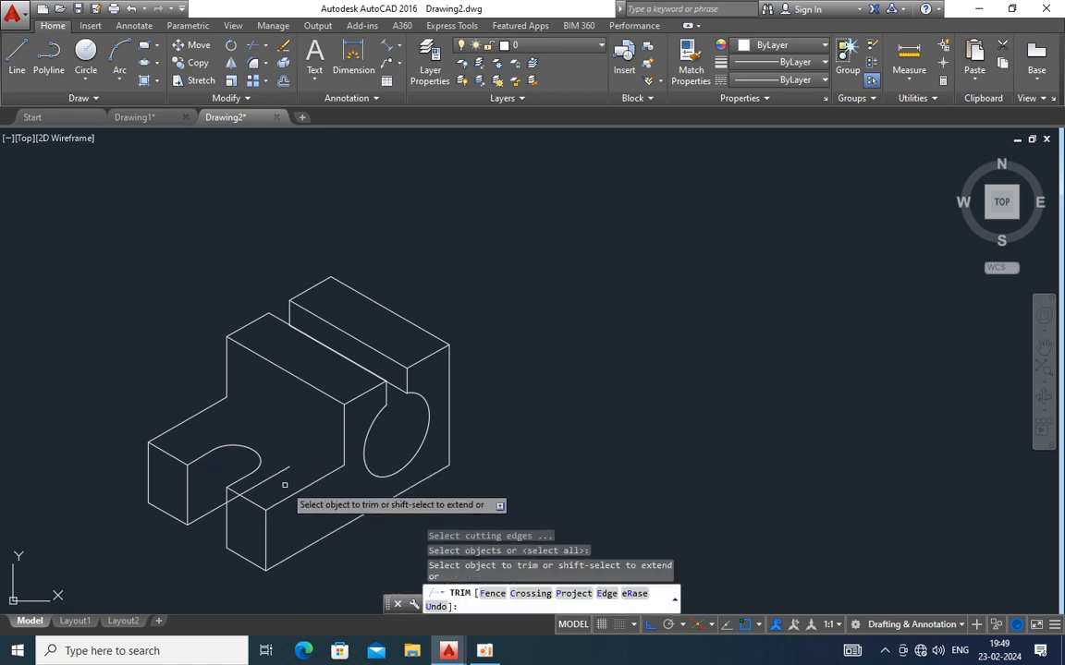
left_click(289, 466)
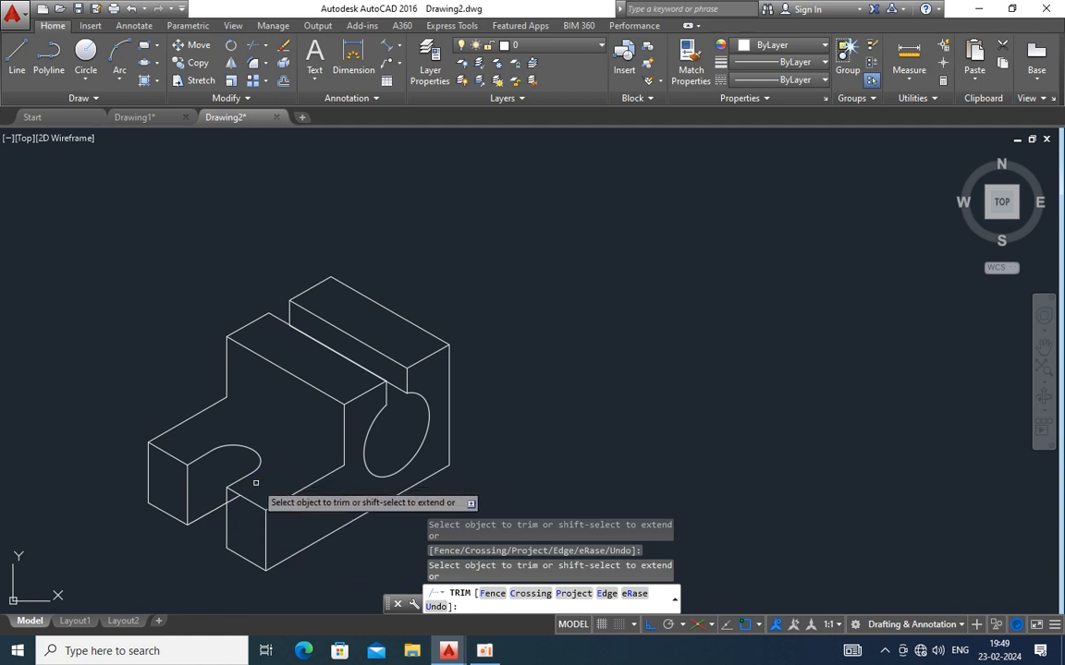
key("Escape")
- Add an aligned dimension along the bracket's long bottom edge, placed below the side face
scroll(288, 449, "down", 2)
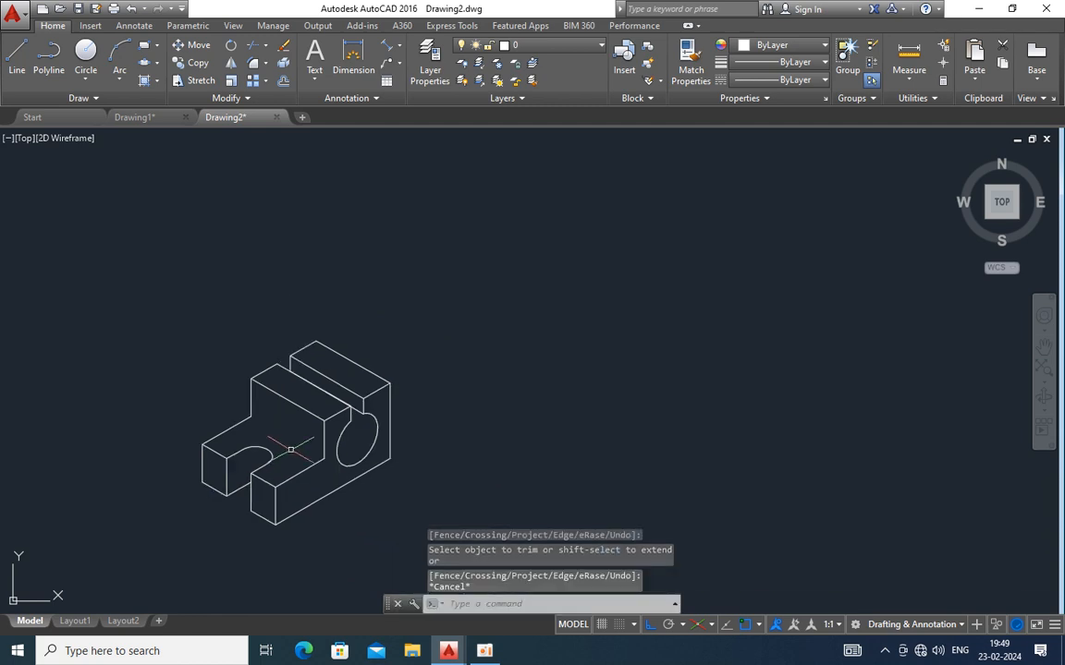
scroll(290, 450, "up", 2)
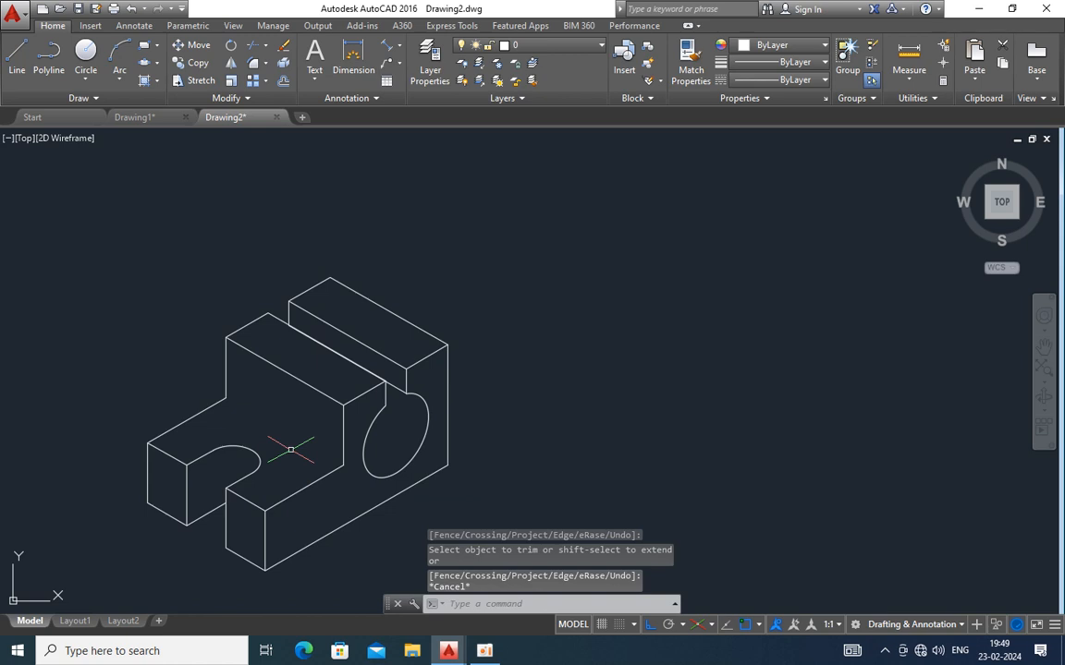
right_click(291, 449)
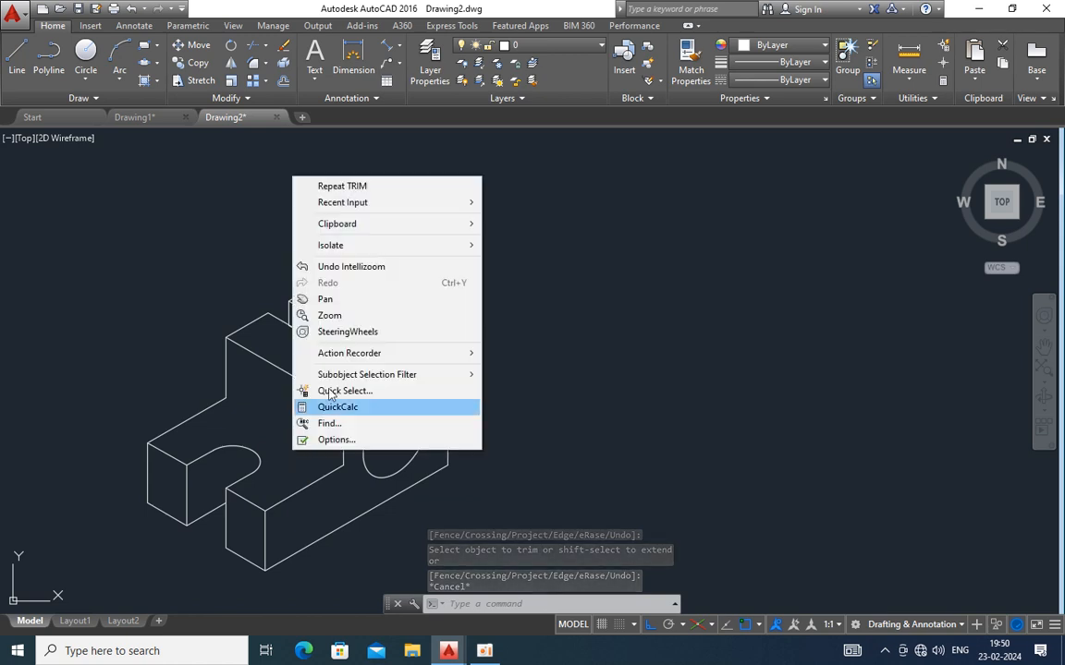
left_click(351, 305)
left_click_drag(348, 444, 528, 426)
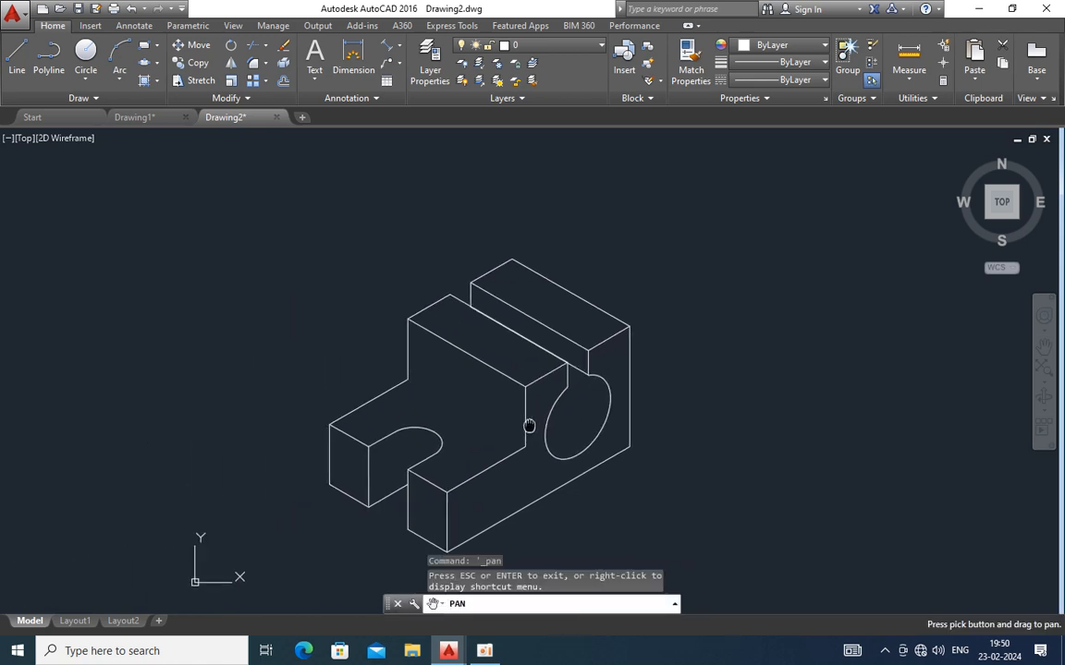
key("Escape")
scroll(543, 452, "up", 2)
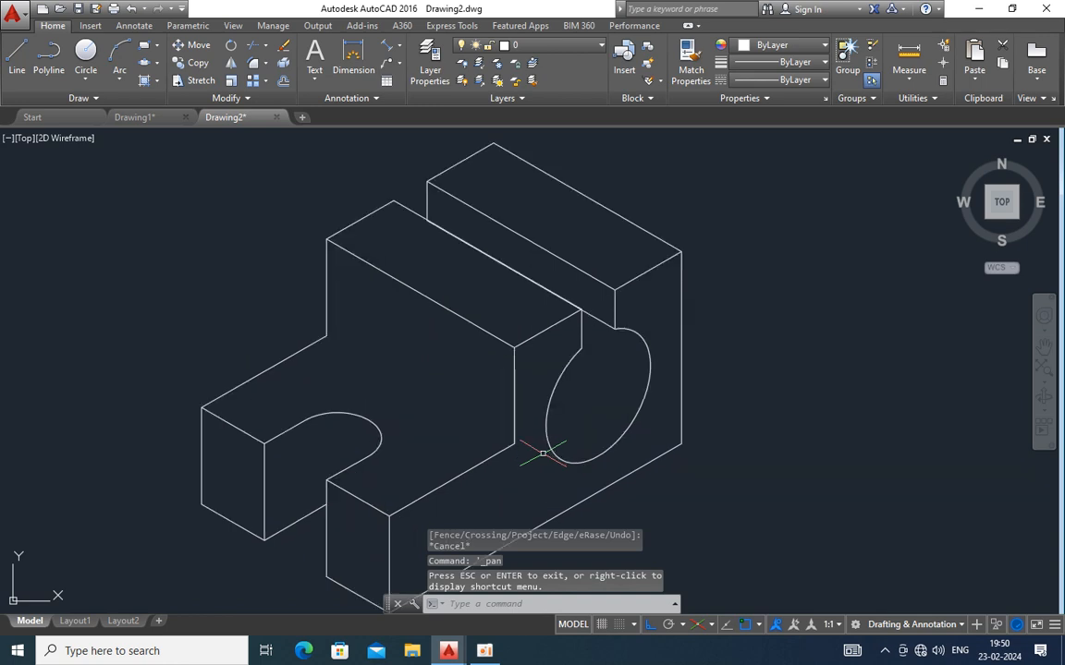
scroll(573, 487, "down", 2)
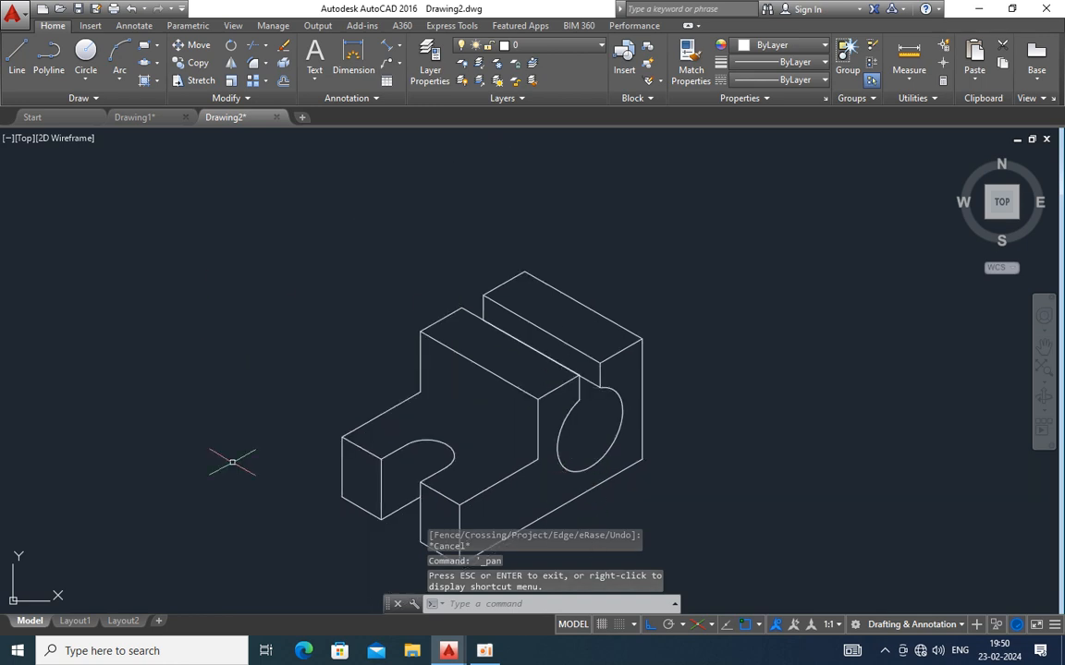
left_click(398, 47)
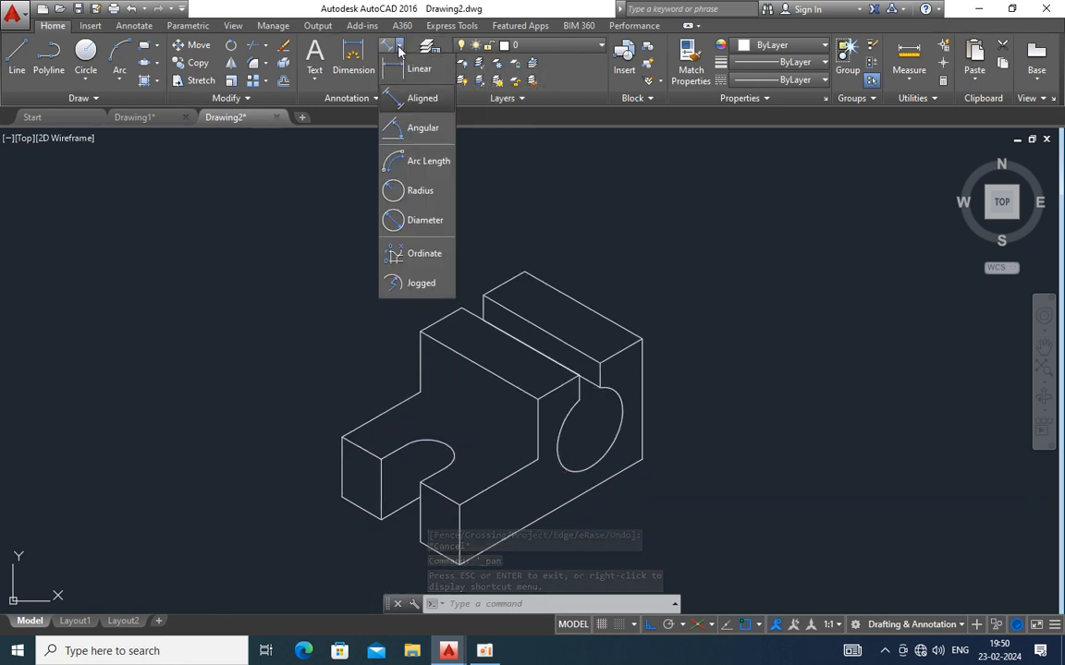
left_click(416, 97)
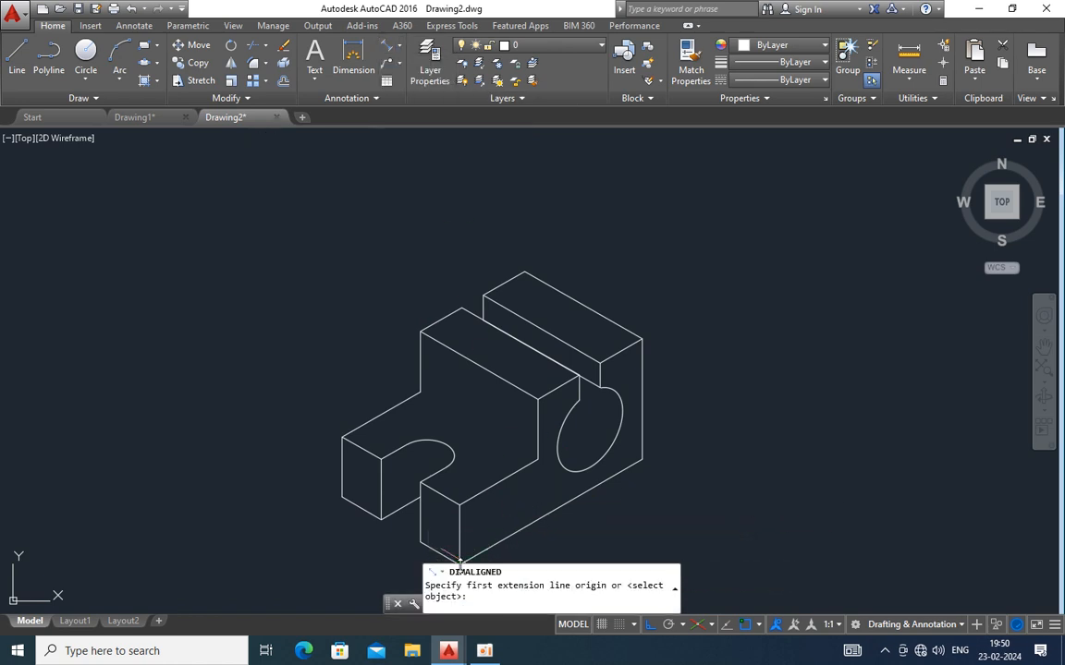
scroll(504, 513, "down", 2)
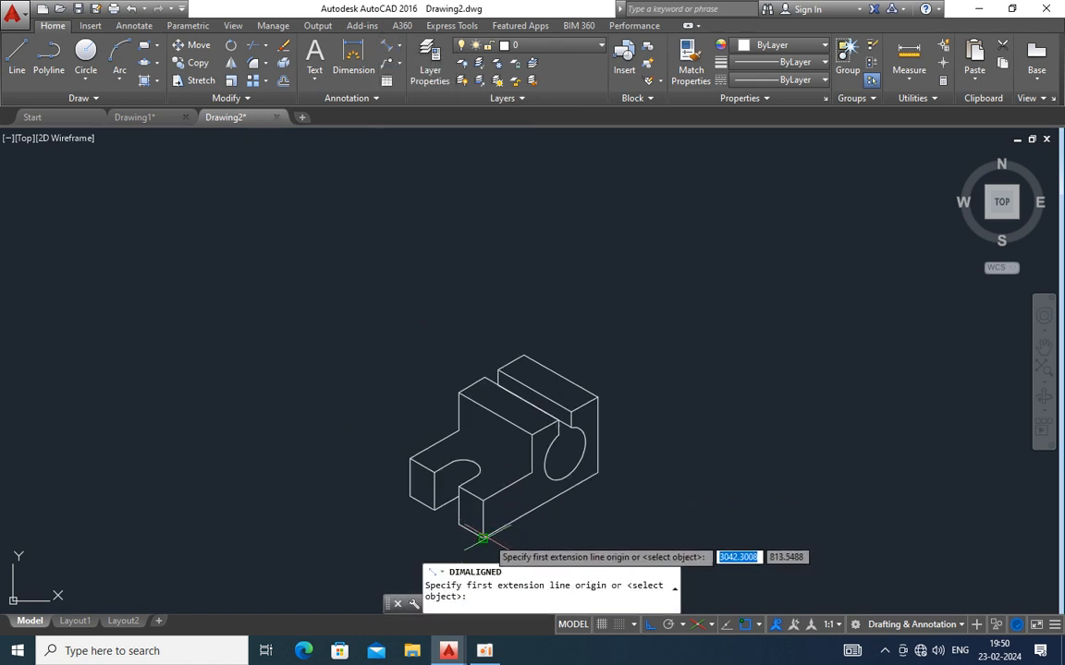
left_click(483, 538)
left_click(598, 474)
left_click(607, 495)
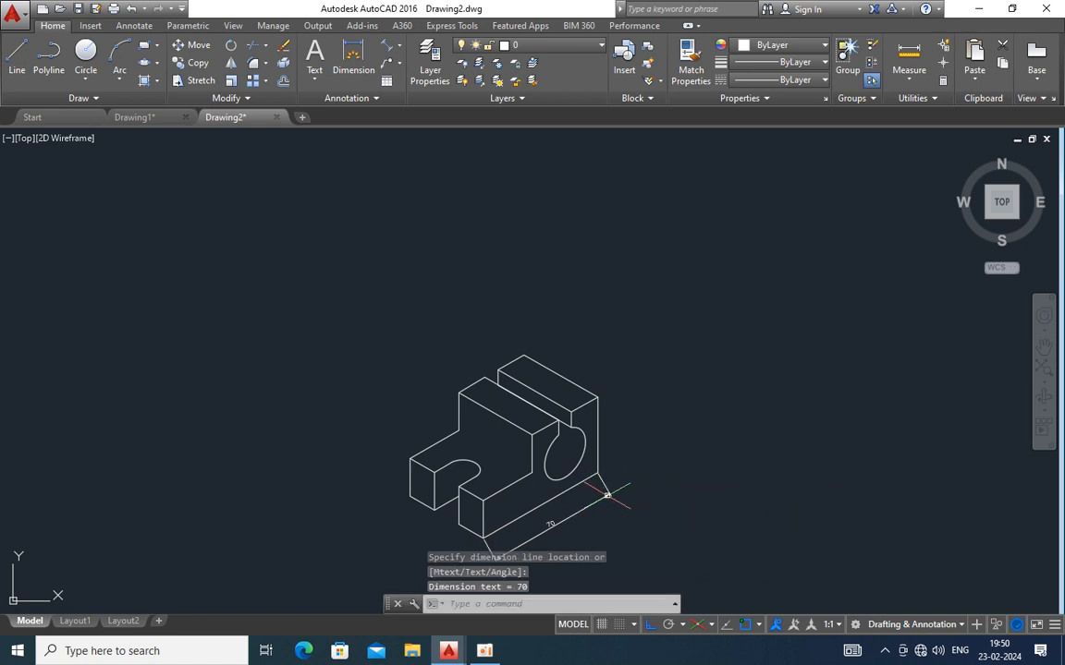
- Add aligned dimensions to the side face's rear vertical edge and to the long rear edge of the top face
scroll(606, 469, "up", 4)
key("Return")
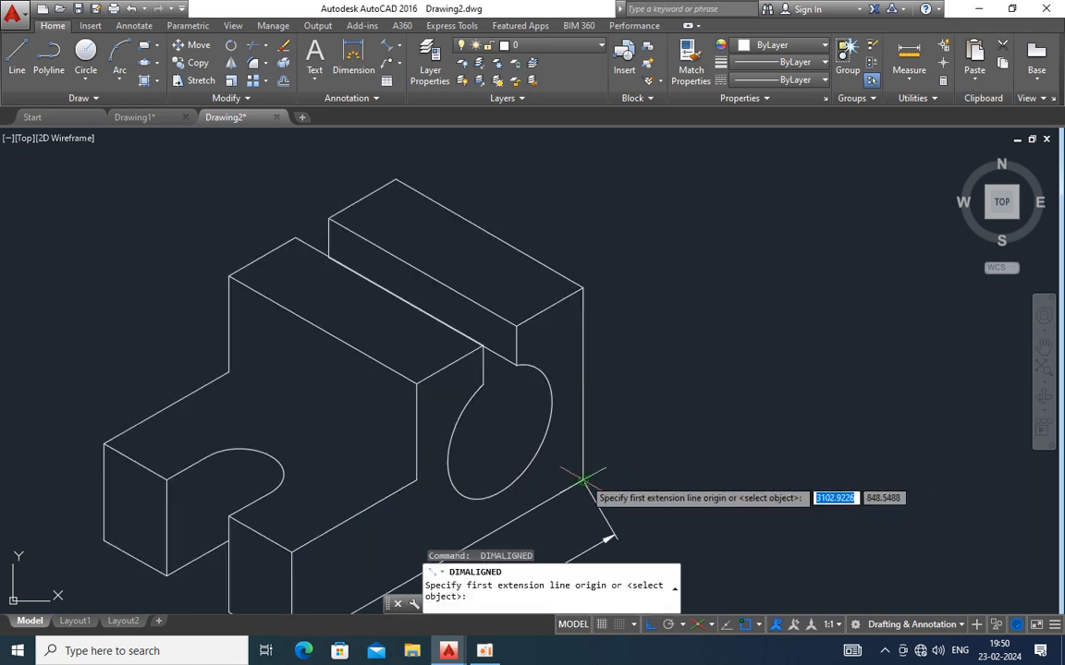
left_click(583, 480)
left_click(583, 288)
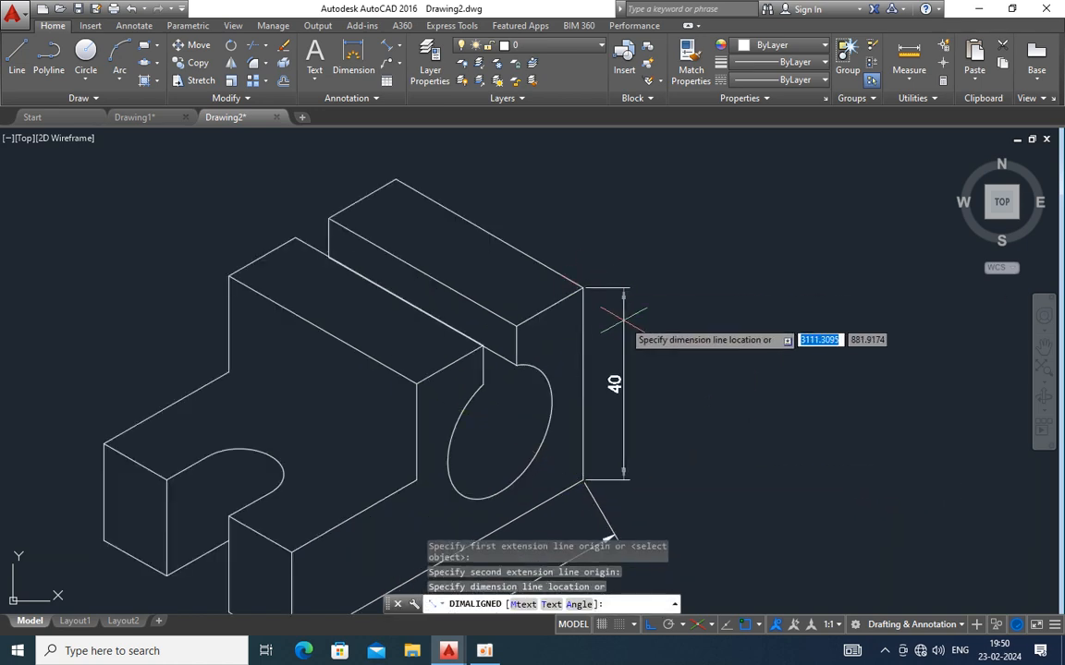
left_click(626, 305)
key("Return")
left_click(583, 287)
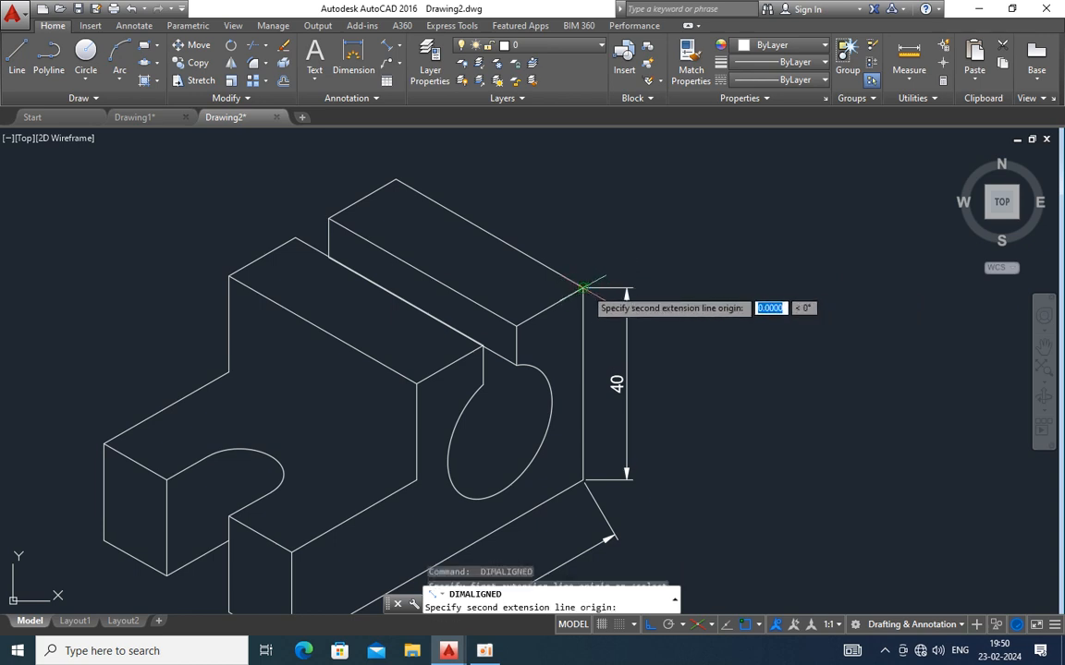
left_click(397, 178)
left_click(536, 192)
- Add aligned dimensions to the short far-end edges of the two top faces on either side of the groove
key("Return")
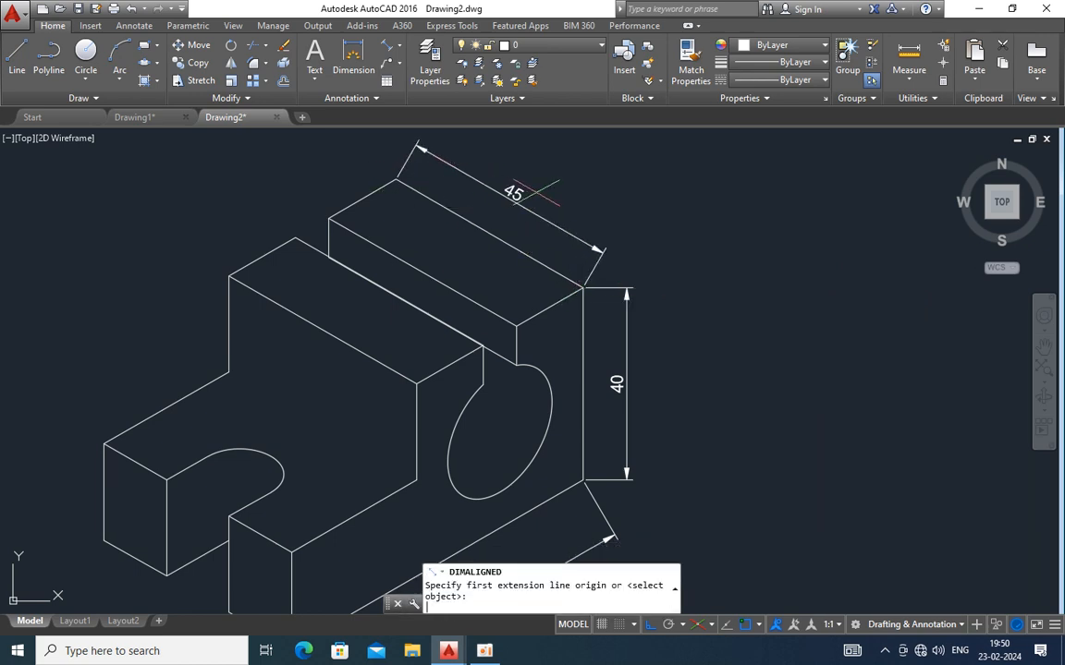
left_click(395, 178)
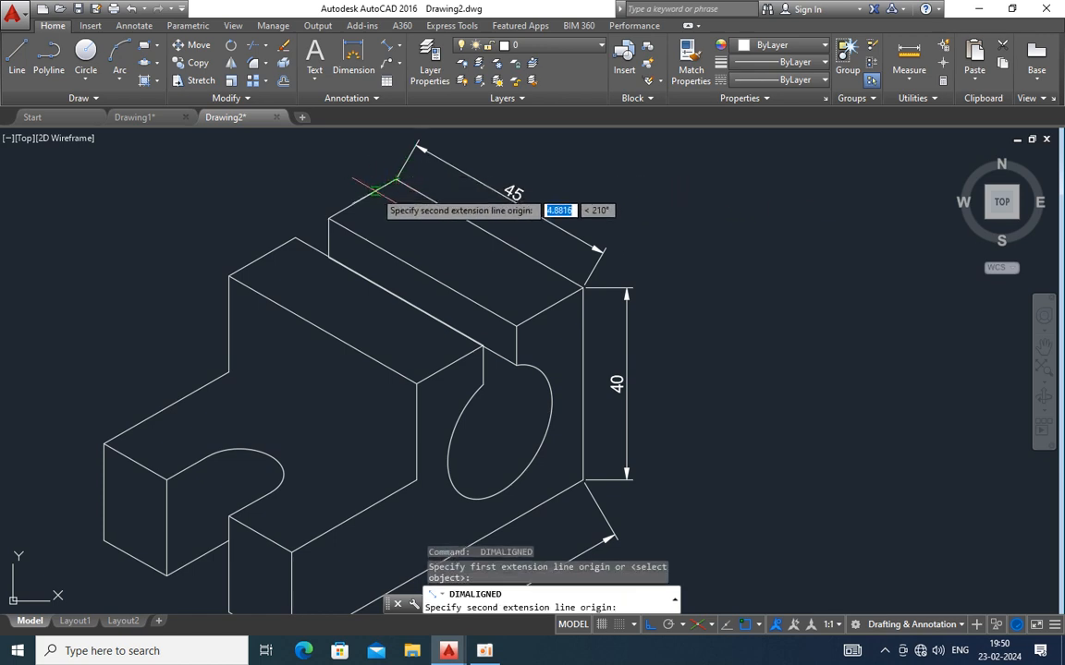
left_click(328, 218)
left_click(310, 196)
key("Return")
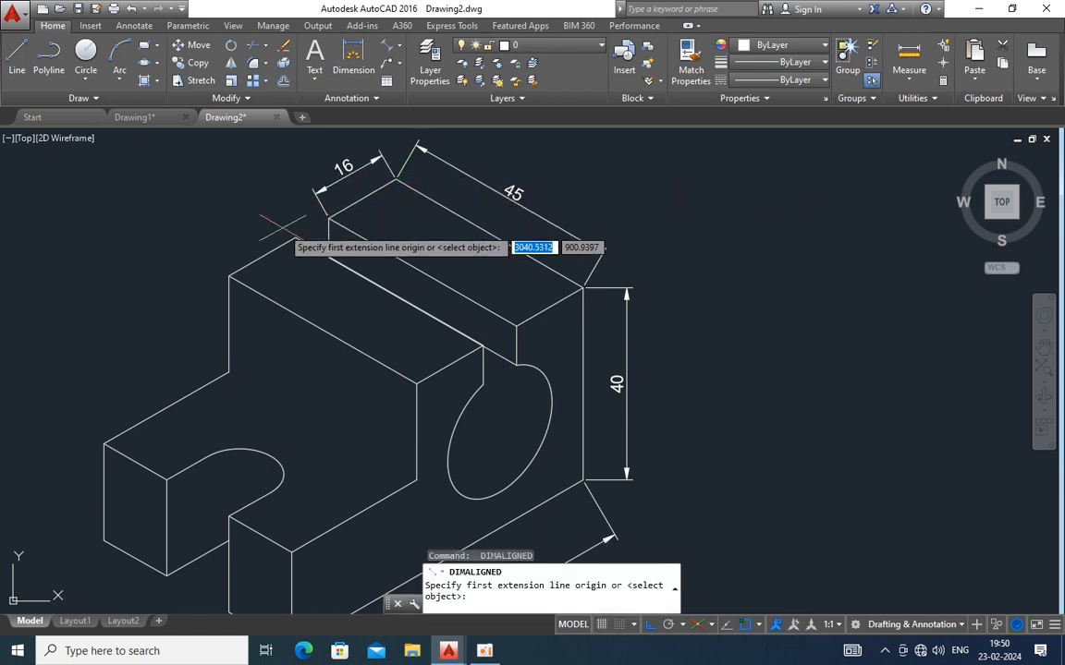
left_click(294, 239)
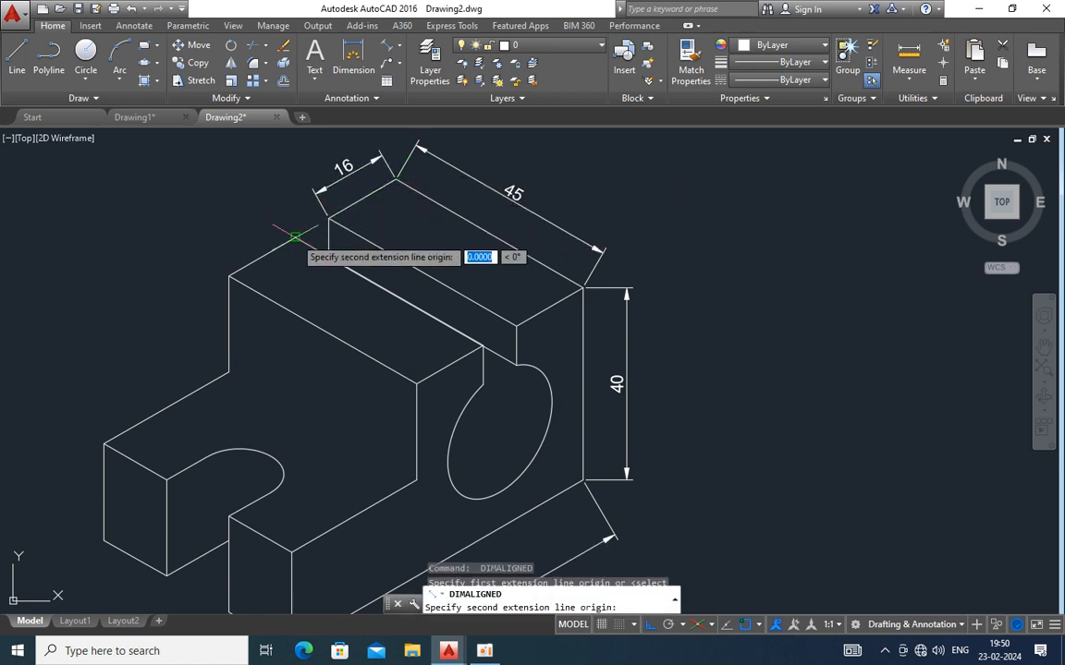
left_click(229, 275)
left_click(211, 242)
- Add an aligned dimension to the vertical step edge between the front top face and the far arm
key("Return")
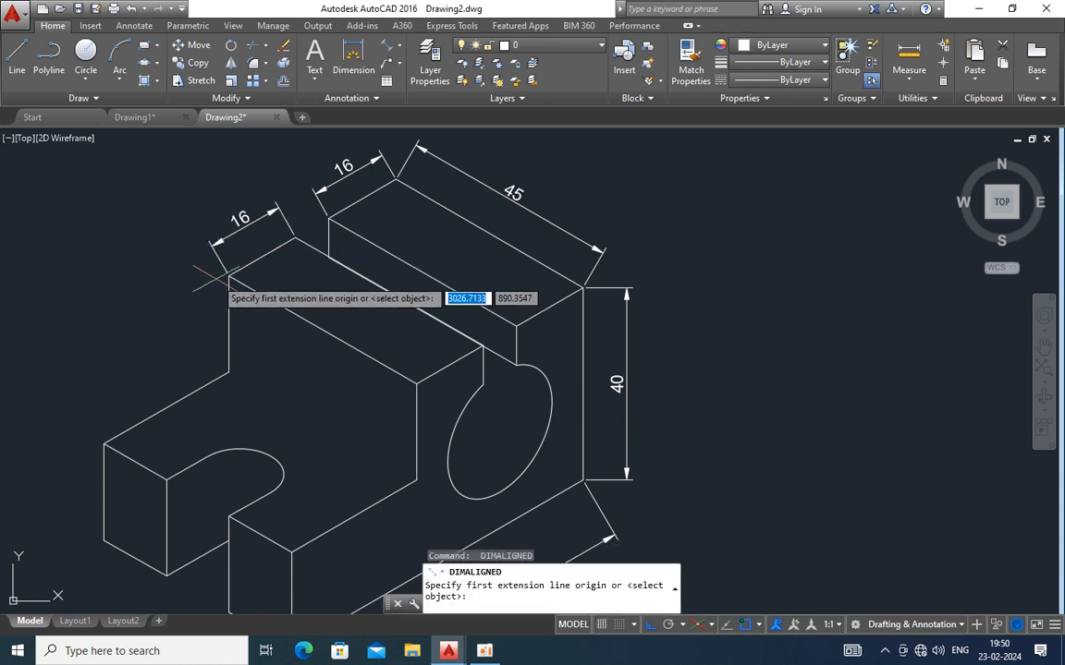
key("Return")
key("Escape")
key("Return")
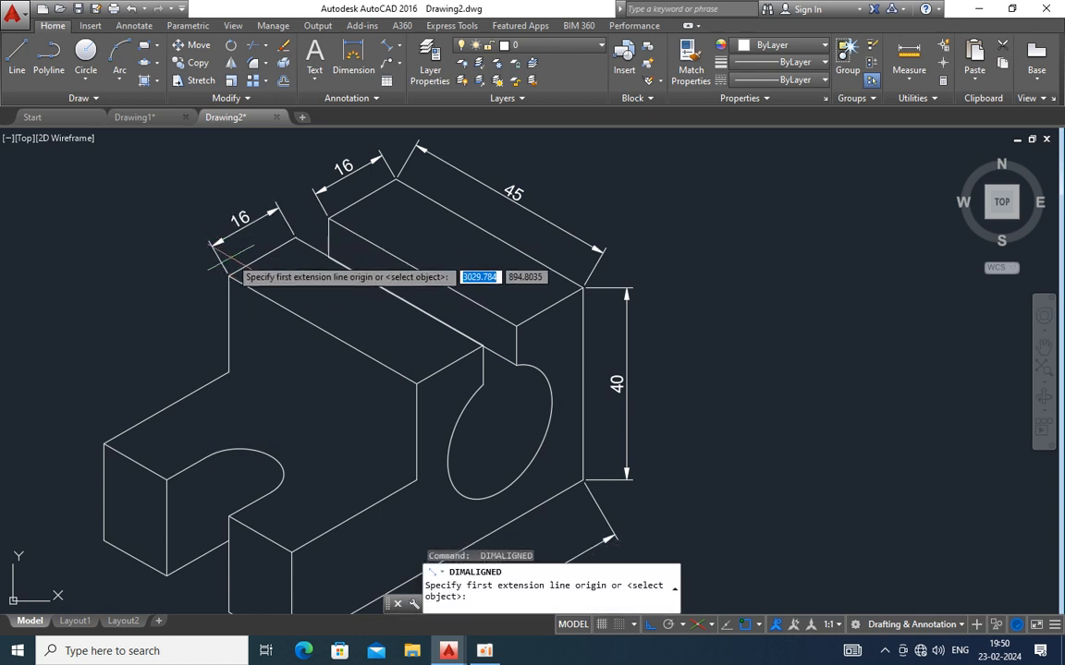
left_click(229, 275)
left_click(228, 372)
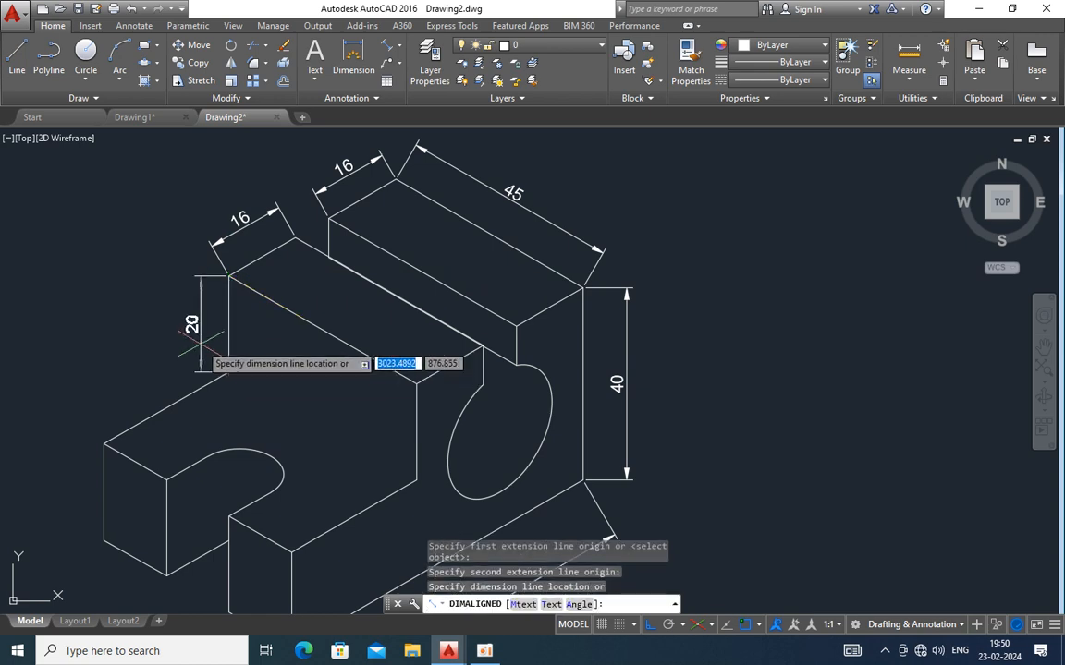
left_click(196, 341)
- Add an aligned dimension to the near arm's outer upper edge, from its front corner to the step
scroll(224, 305, "up", 2)
scroll(221, 300, "down", 4)
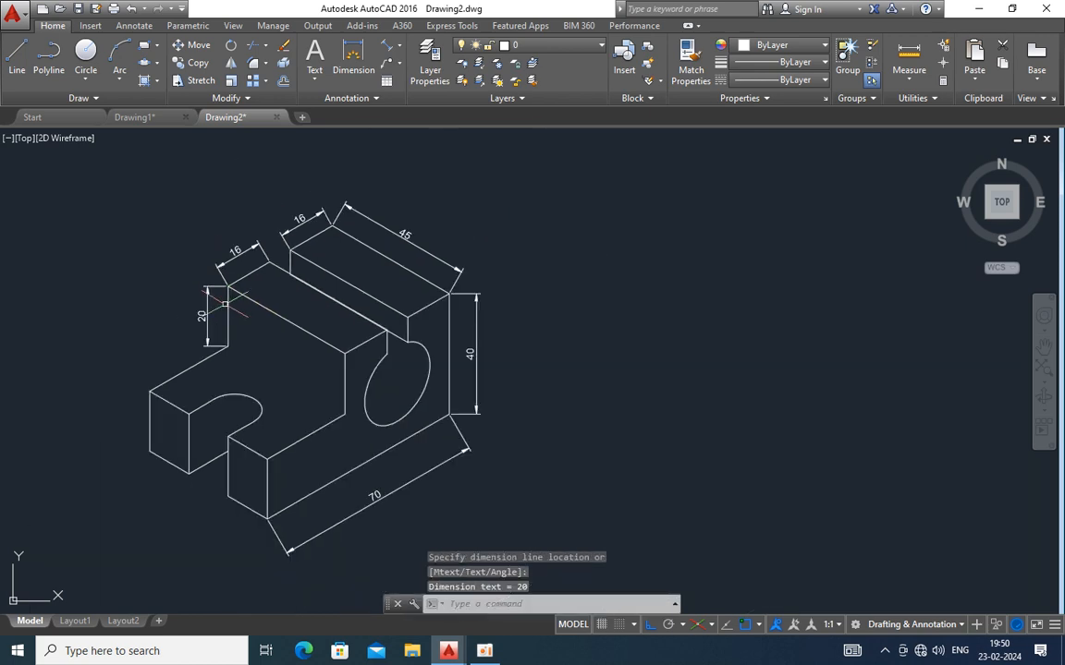
key("Return")
left_click(267, 458)
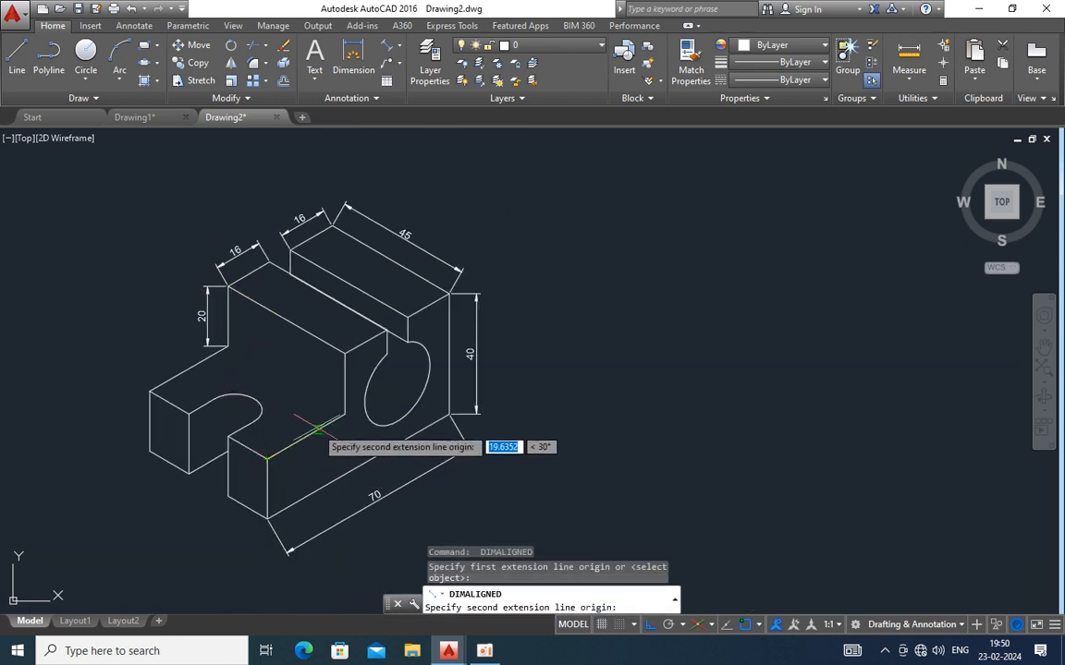
left_click(344, 413)
left_click(352, 434)
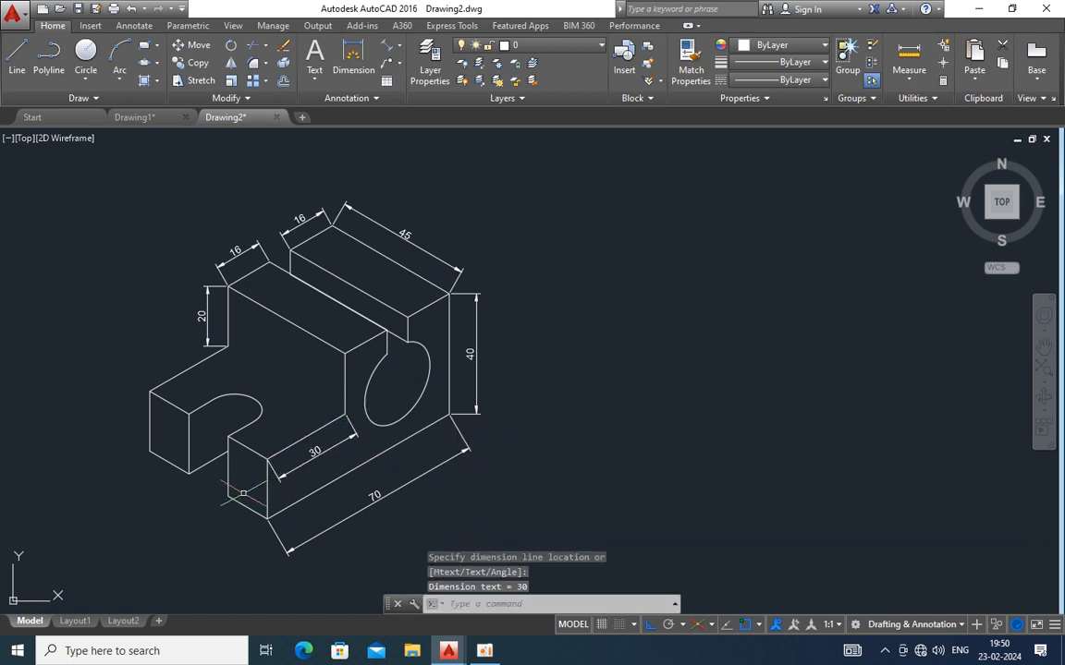
- Add aligned dimensions to the bottom front edges of the near and far arms, placed below each arm
key("Return")
left_click(267, 518)
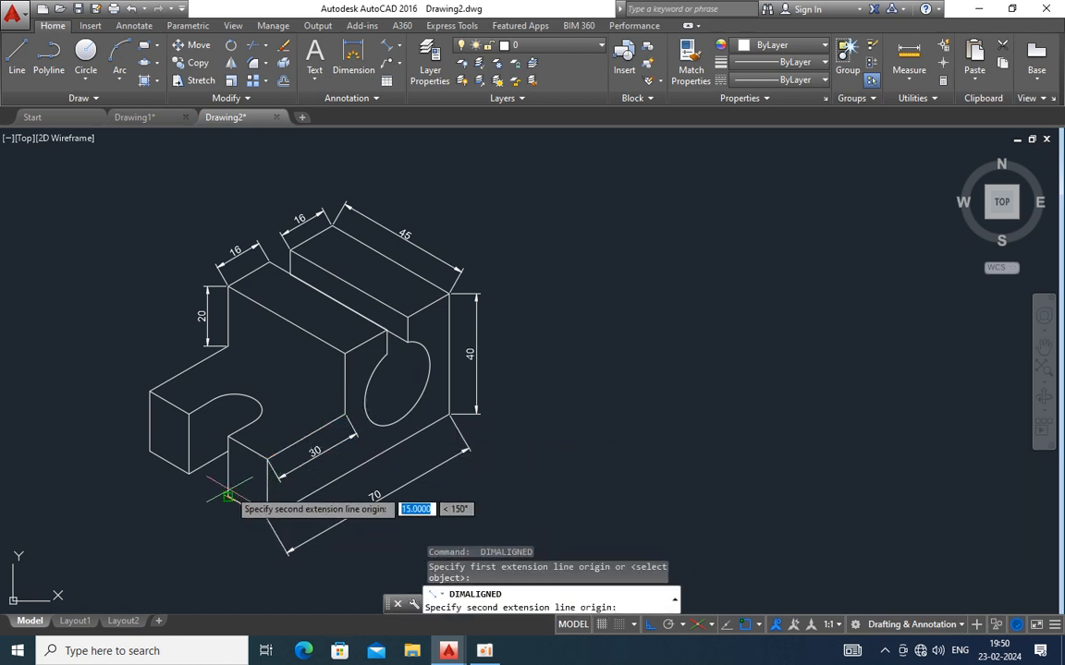
left_click(228, 494)
left_click(227, 506)
key("Return")
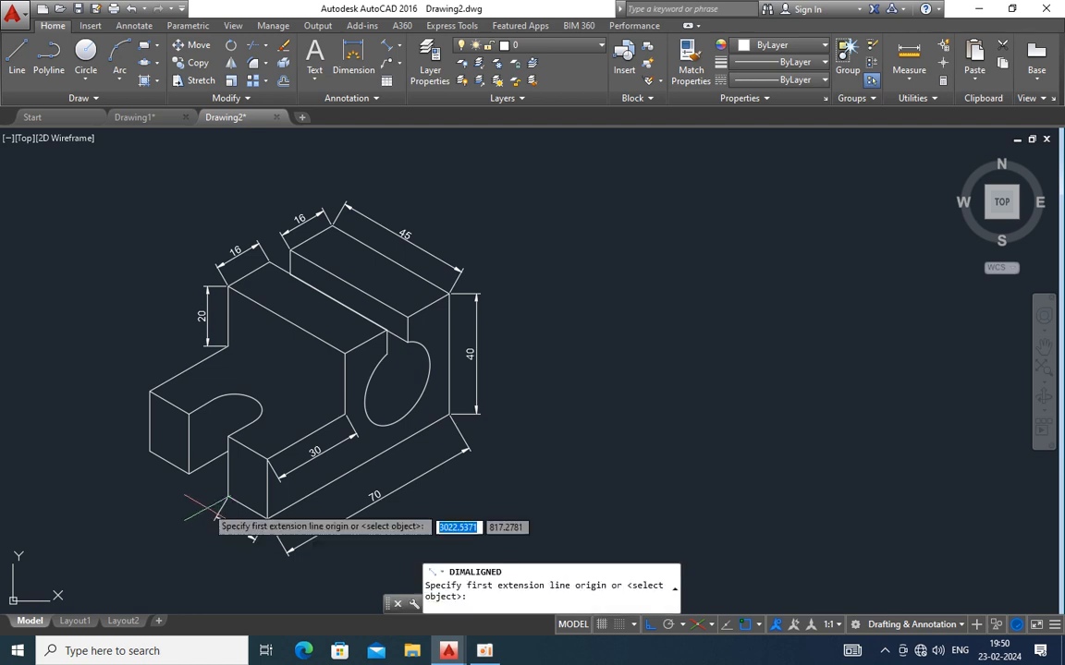
key("Return")
key("Escape")
key("Return")
left_click(189, 474)
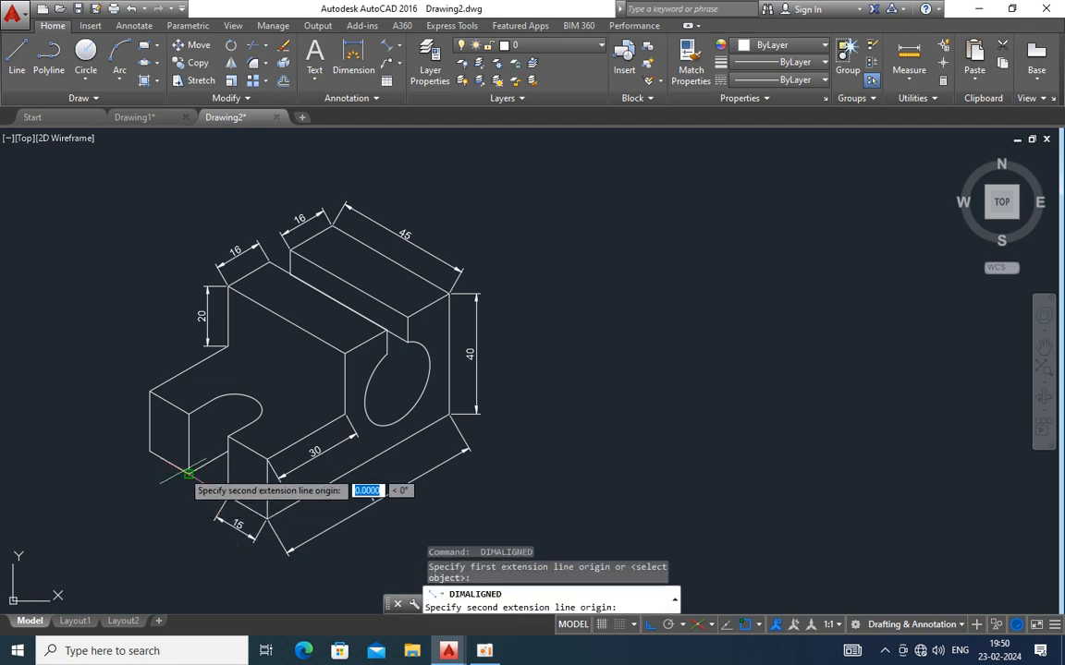
left_click(150, 451)
left_click(146, 479)
- Add an aligned dimension to the far arm's outer vertical front edge, placed just outside the arm
key("Return")
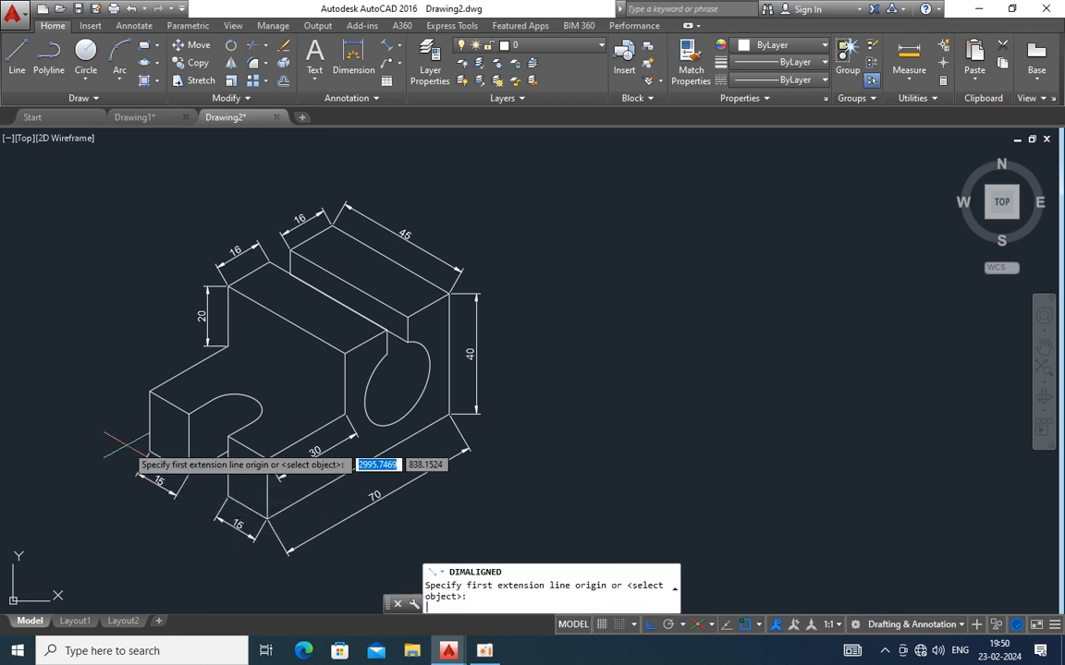
left_click(150, 452)
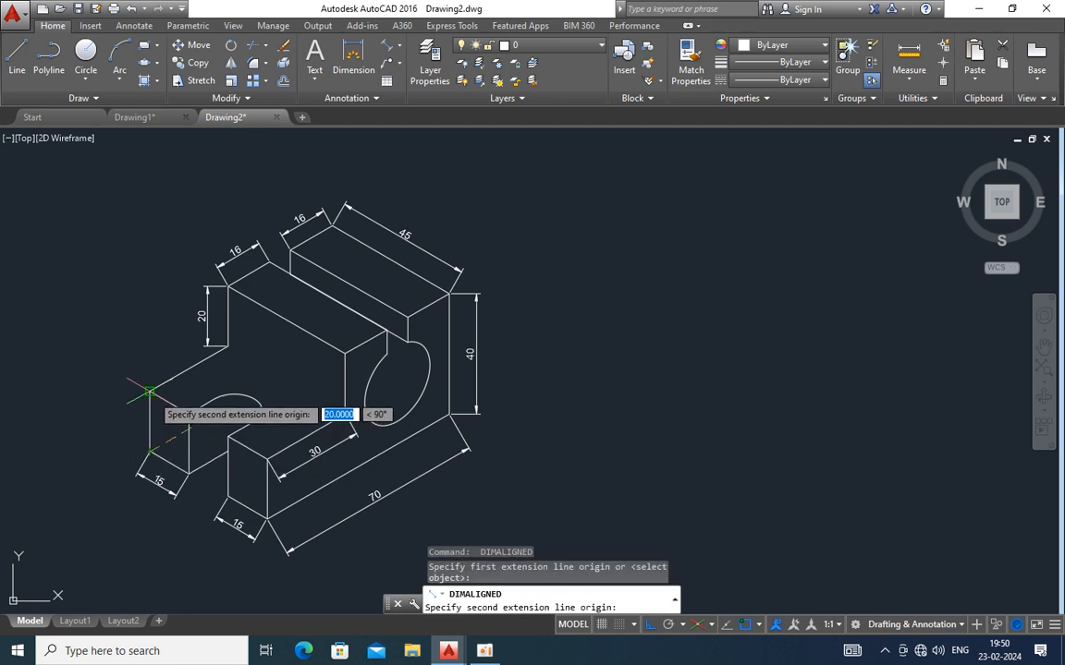
left_click(150, 391)
left_click(129, 393)
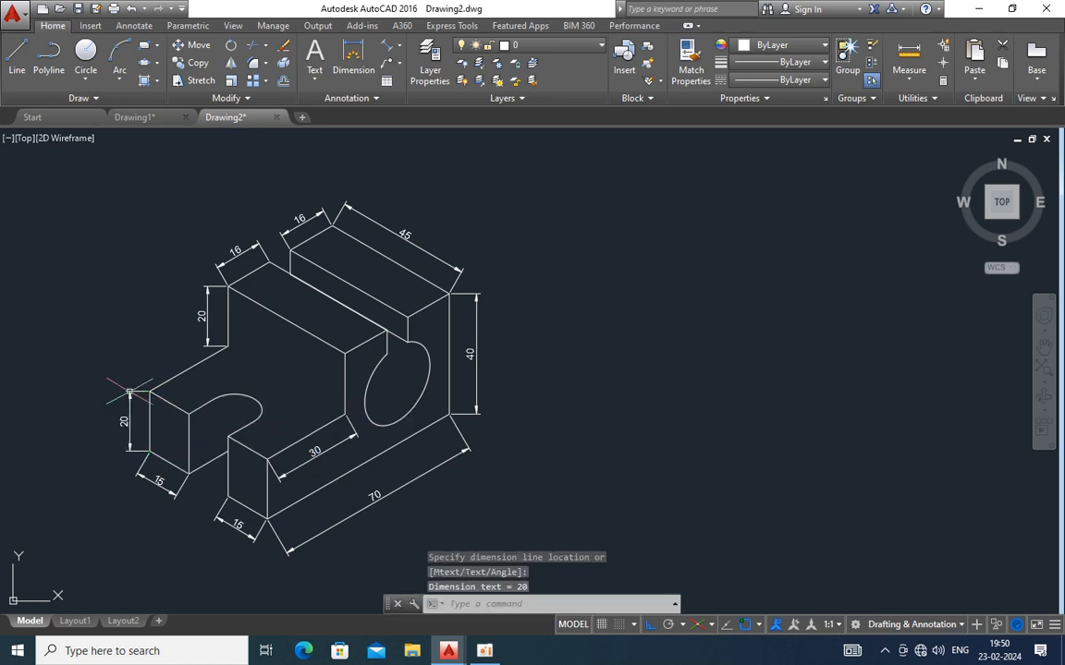
- Add an aligned dimension to the slot's straight upper edge on the far arm, from the front corner to the start of the arc
key("Return")
left_click(189, 412)
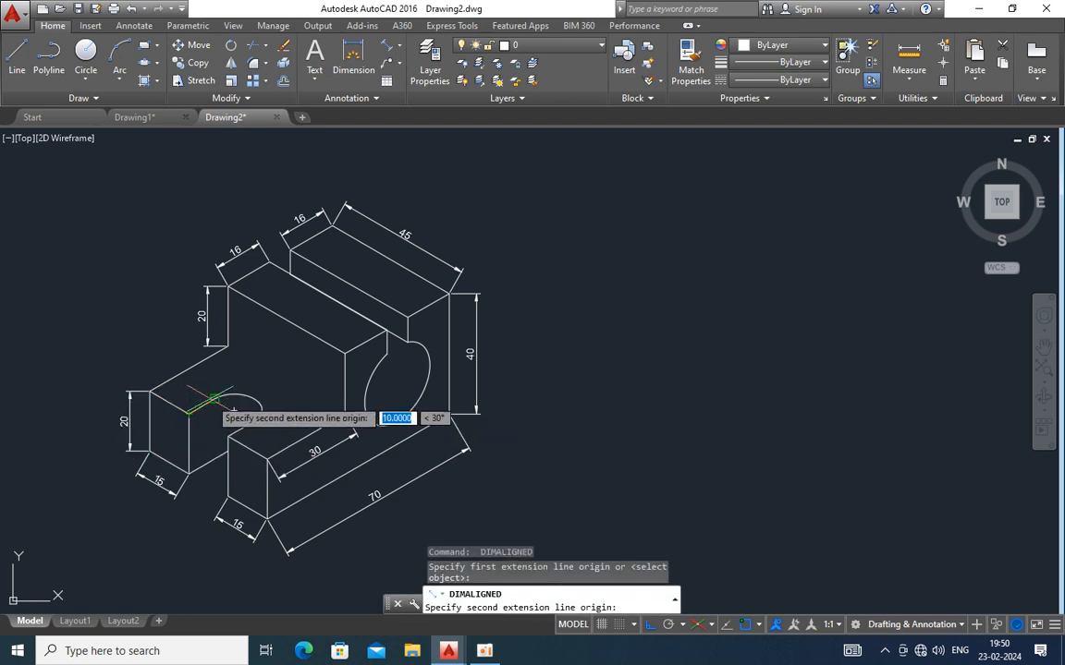
left_click(215, 400)
left_click(207, 384)
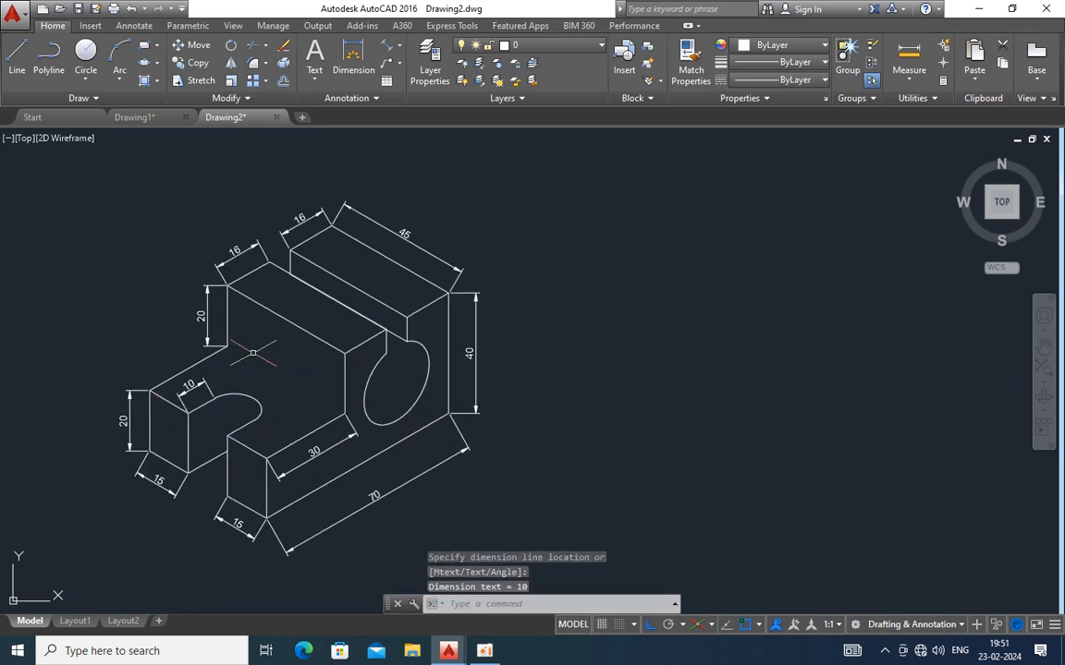
right_click(515, 327)
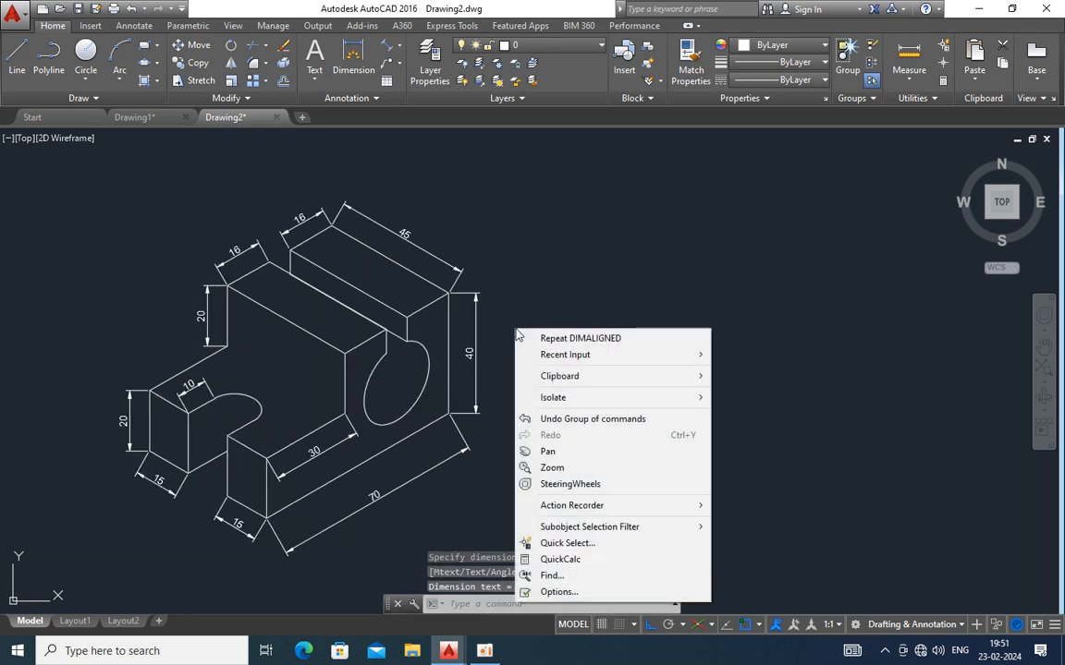
left_click(577, 451)
mouse_move(478, 407)
left_mouse_down()
mouse_move(680, 418)
mouse_move(659, 414)
mouse_move(656, 401)
left_mouse_up()
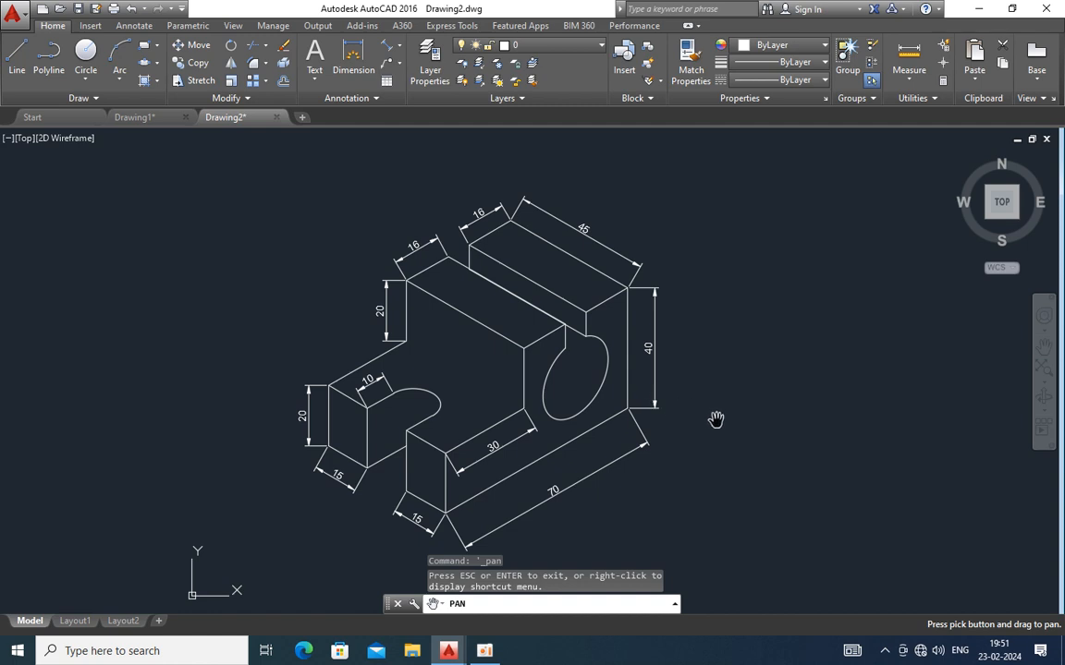
key("Escape")
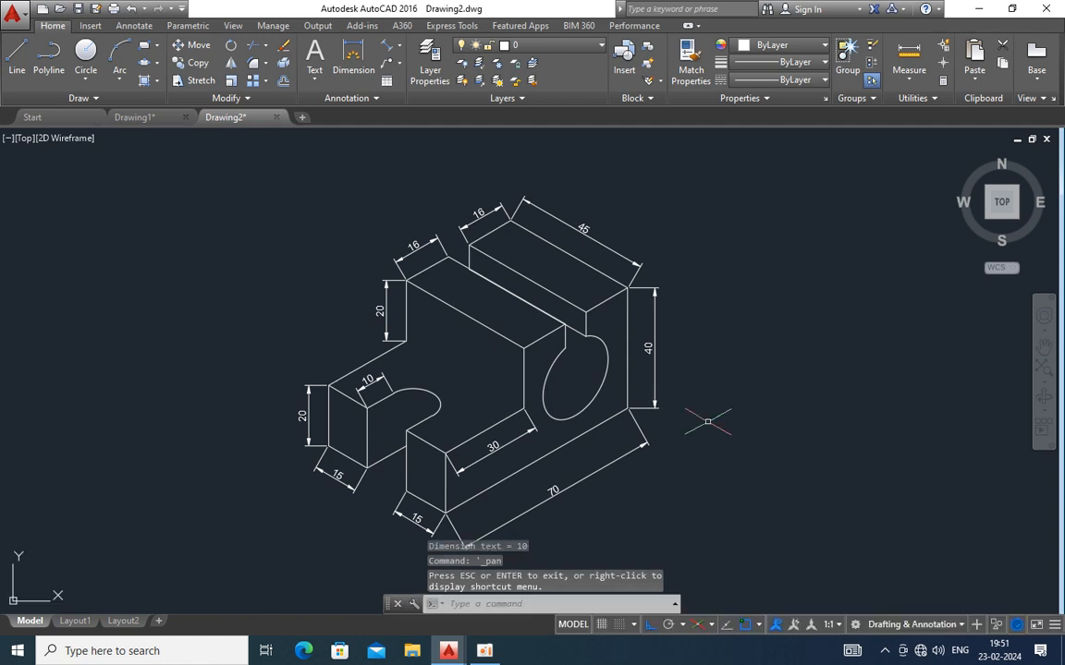